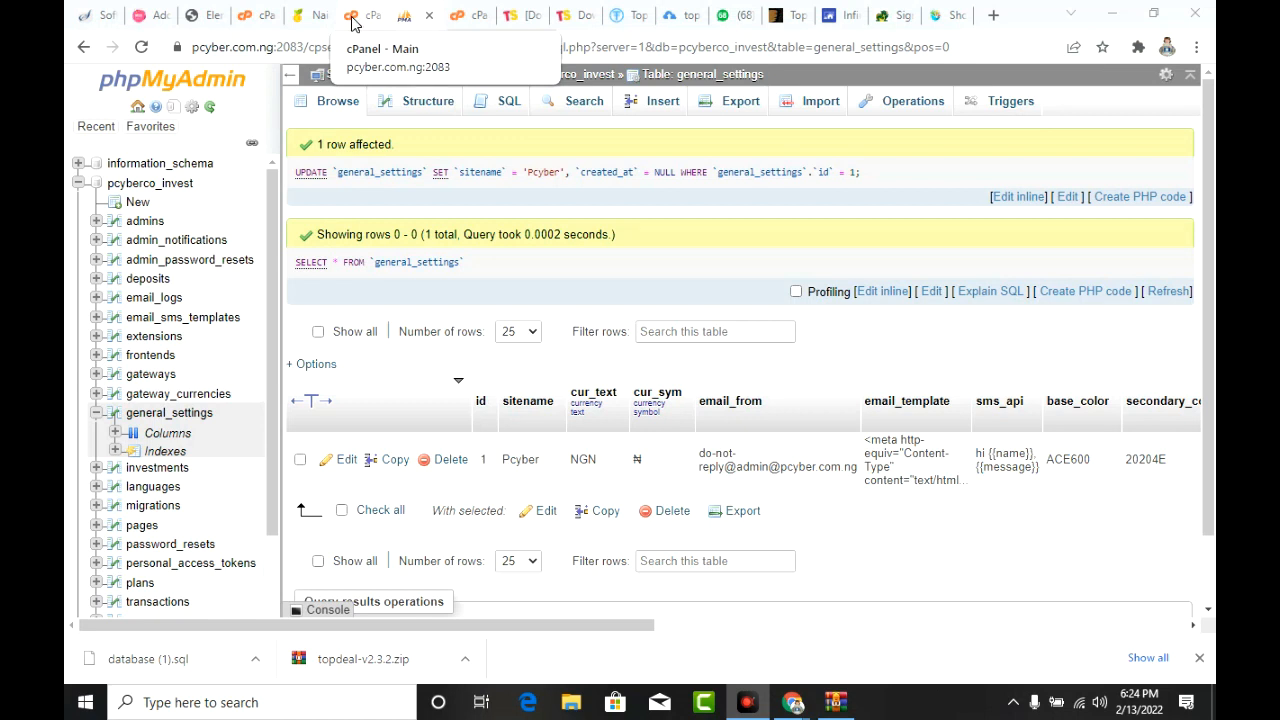
- Switch to the 'cPanel - Main' browser tab
left_click(352, 22)
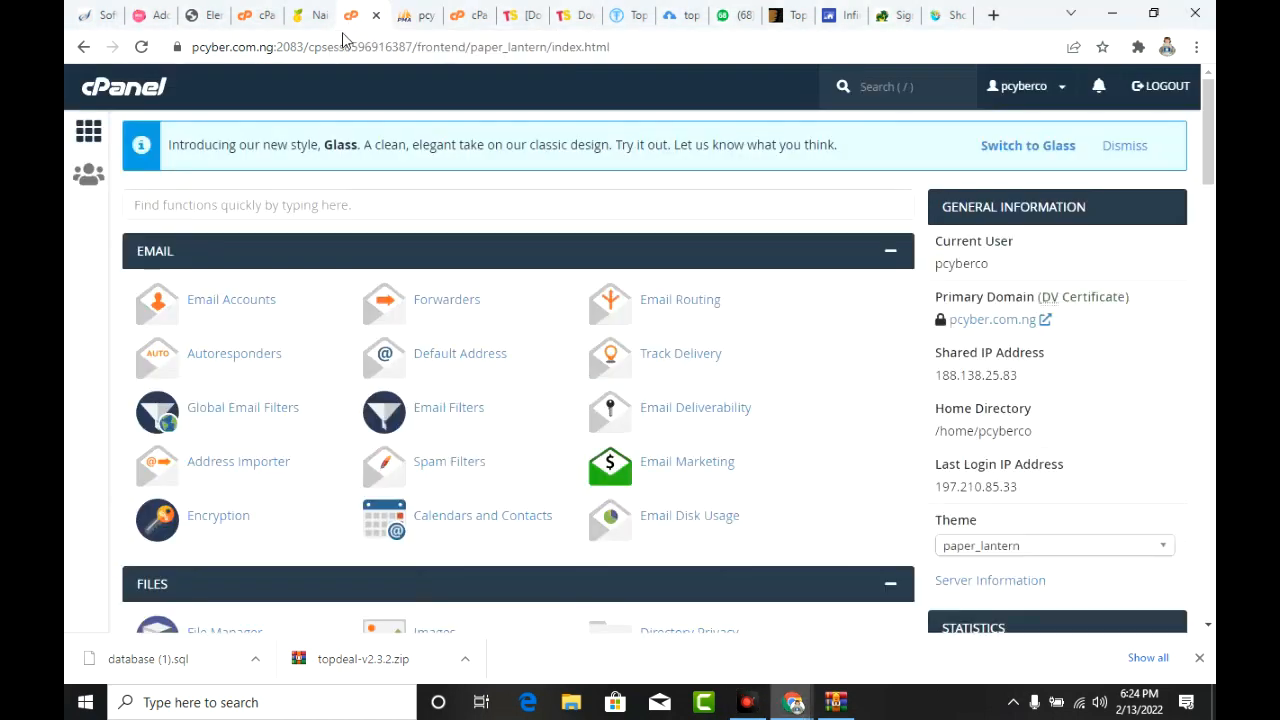
- Load the site's cPanel address, first typed as pcyber.com.ng/canel
left_click(342, 52)
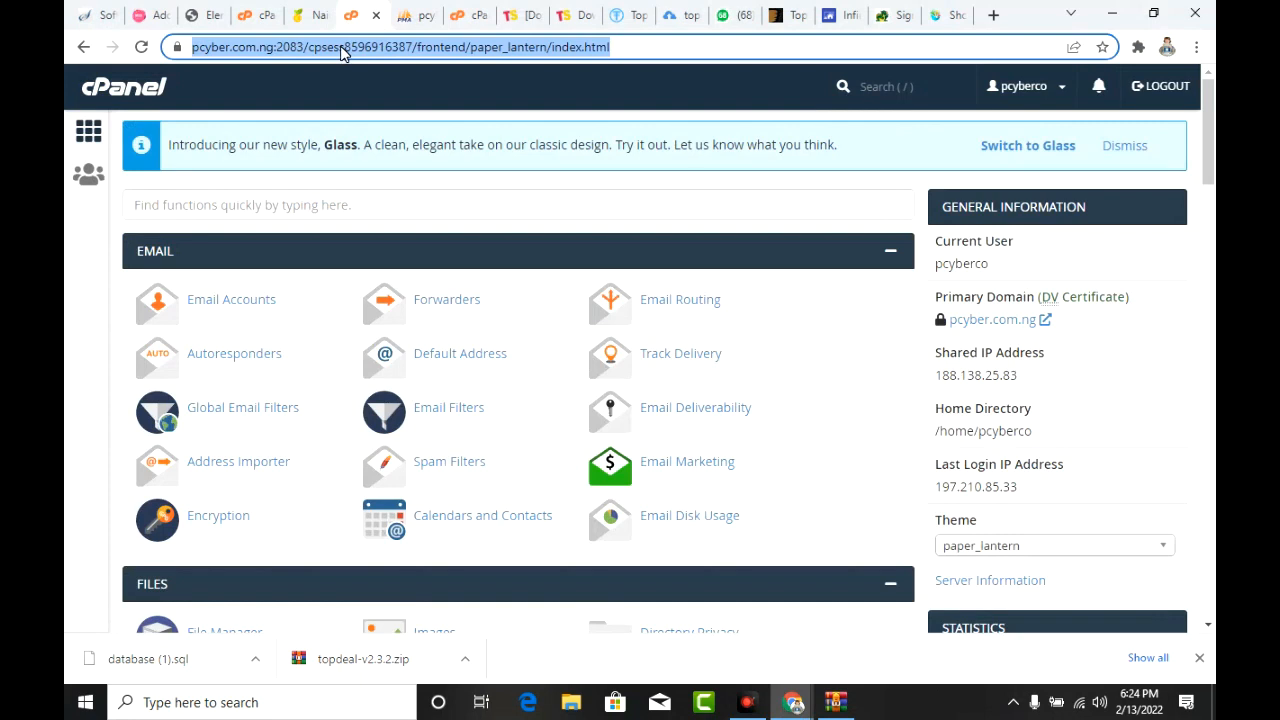
type("pcyber.com.ng")
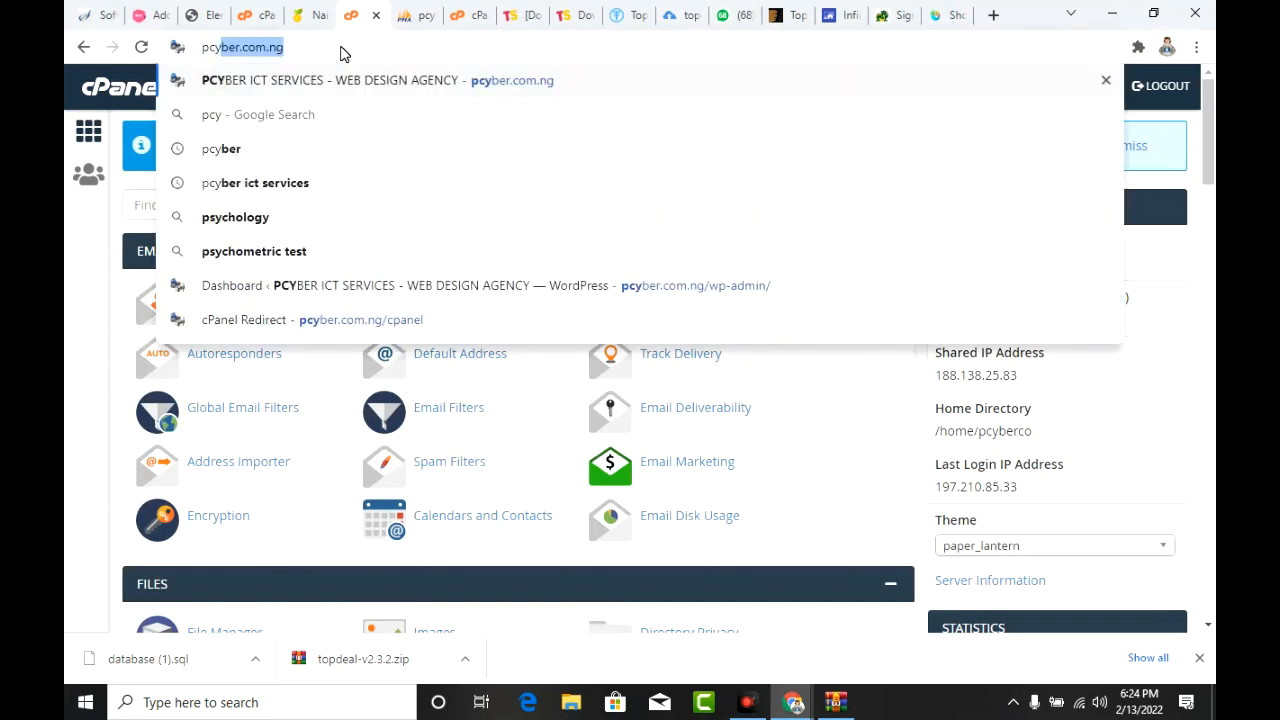
key("Right")
type("/c")
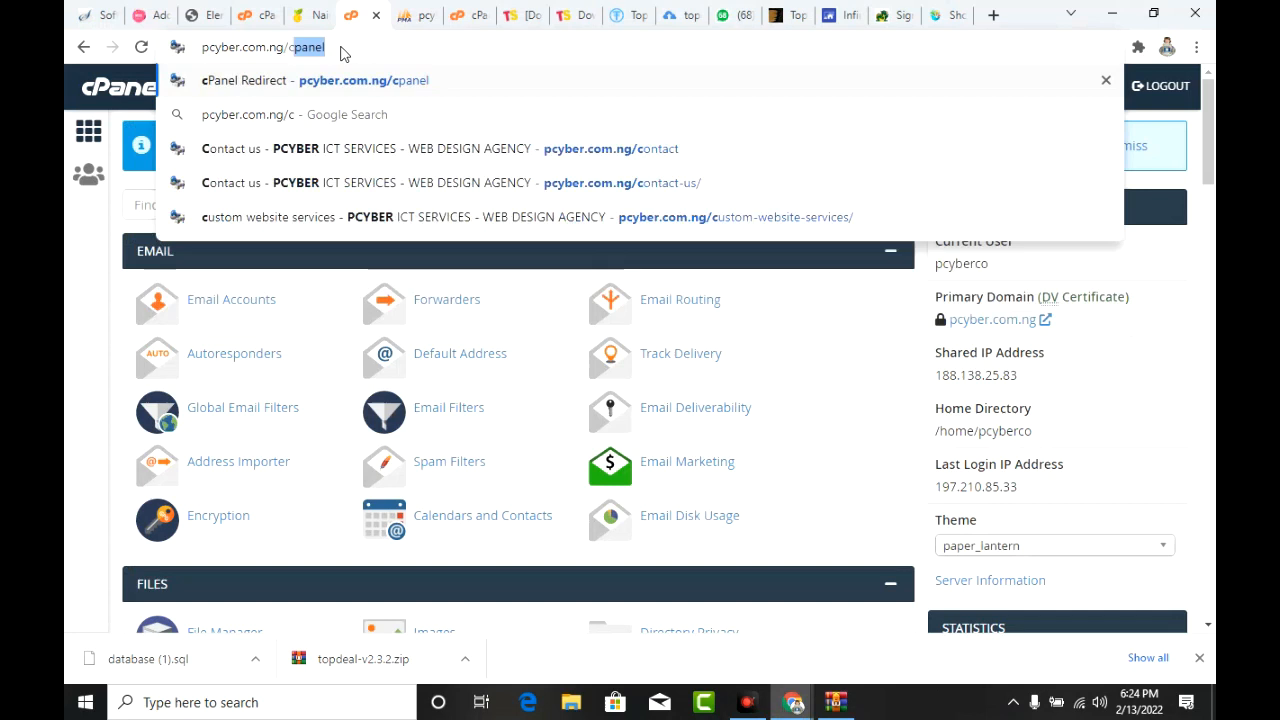
type("anel")
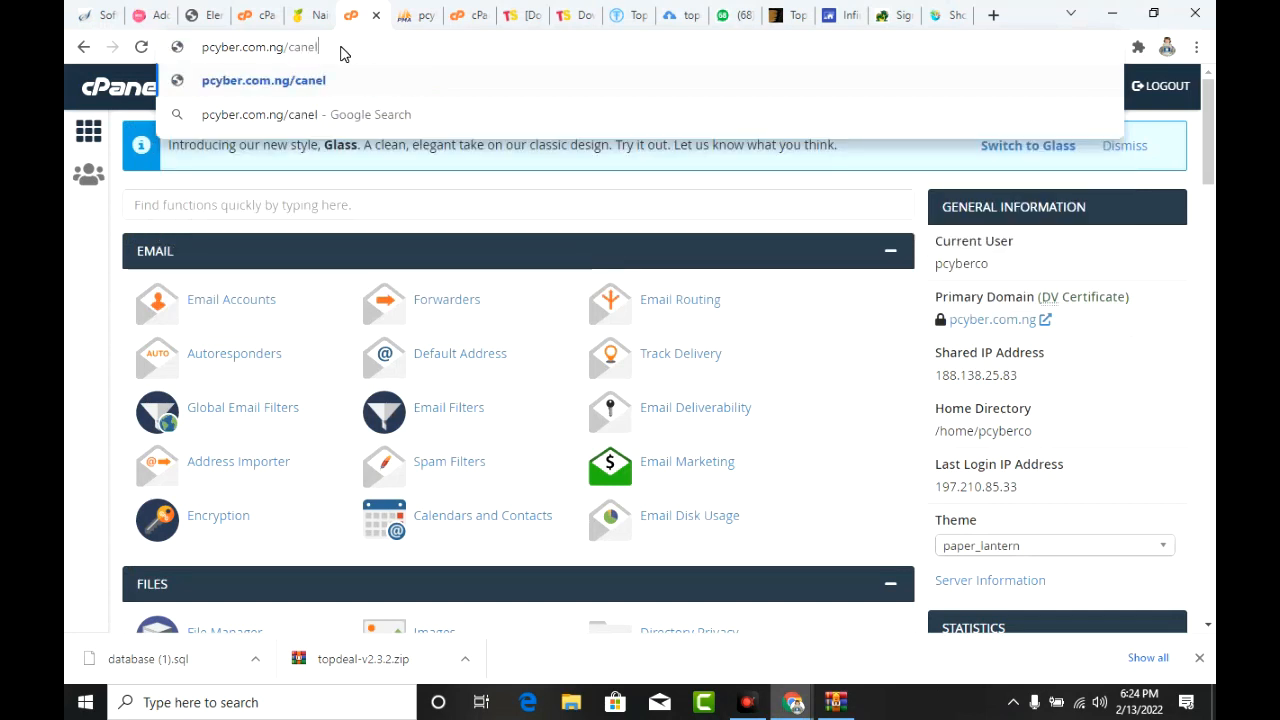
key("Return")
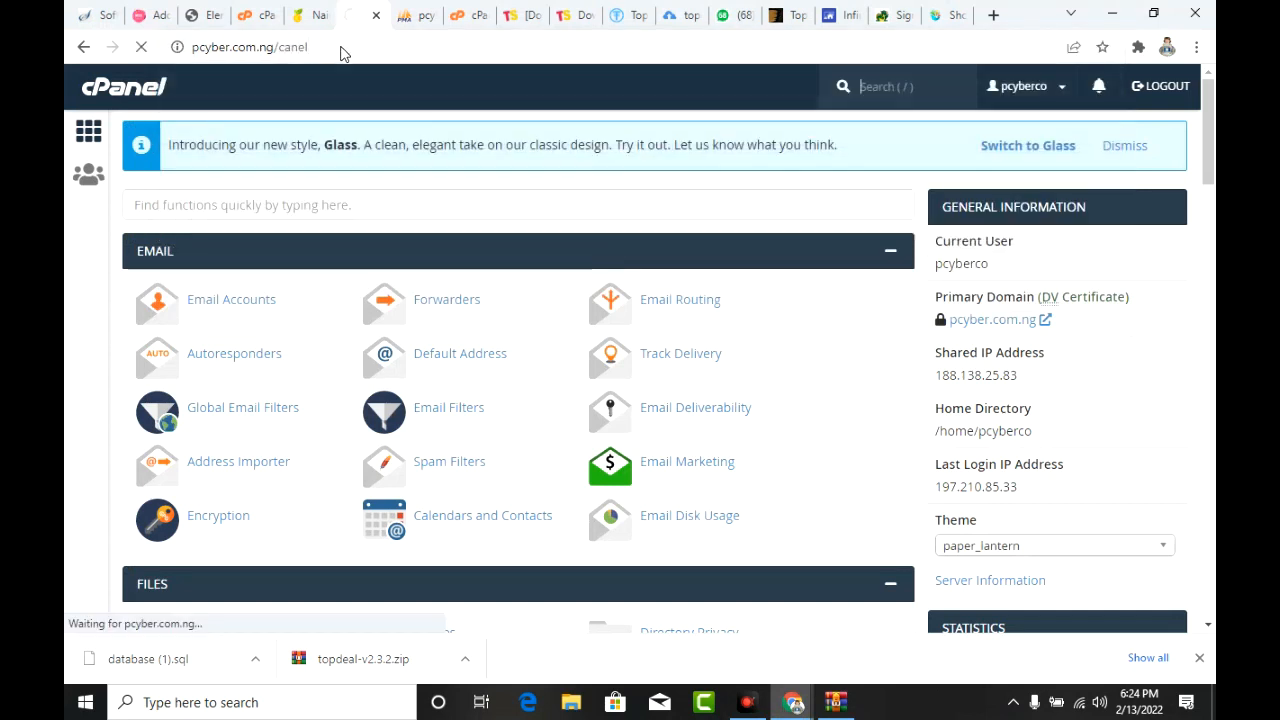
- Correct the address to pcyber.com.ng/cpanel and continue to the port 2083 login
left_click(344, 48)
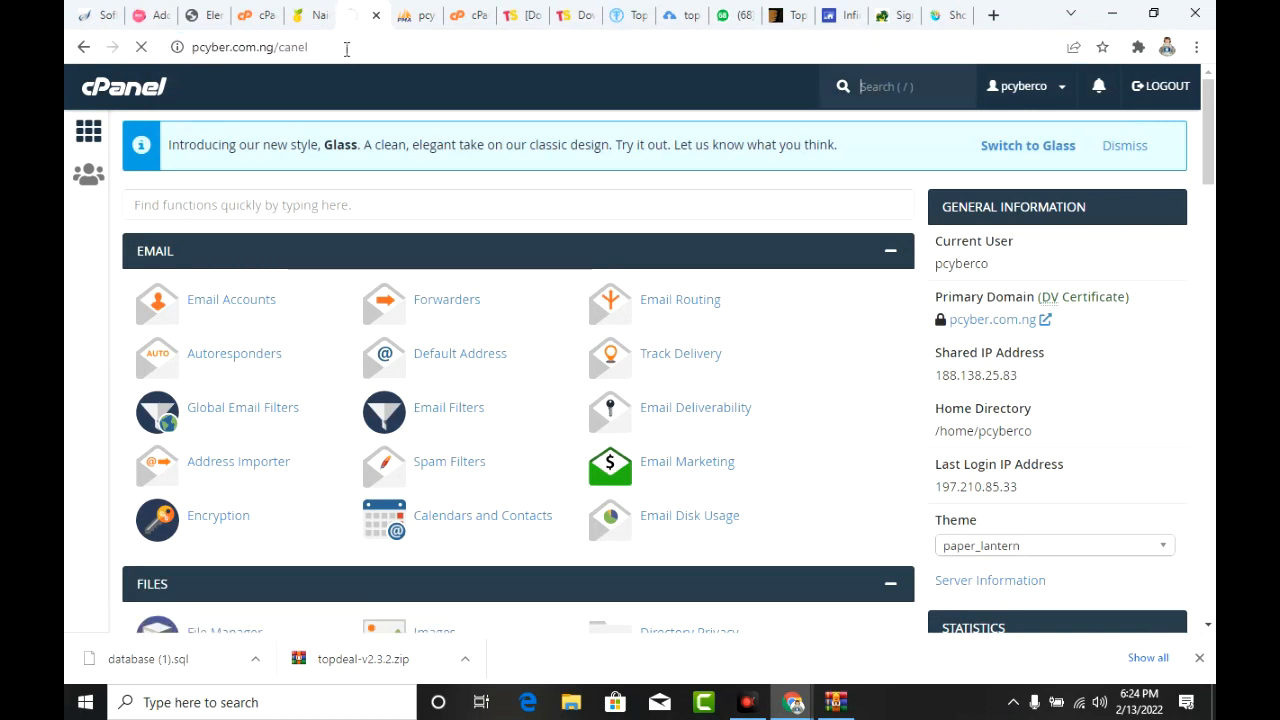
left_click(346, 48)
left_click(346, 48)
key("BackSpace")
key("BackSpace")
key("BackSpace")
key("BackSpace")
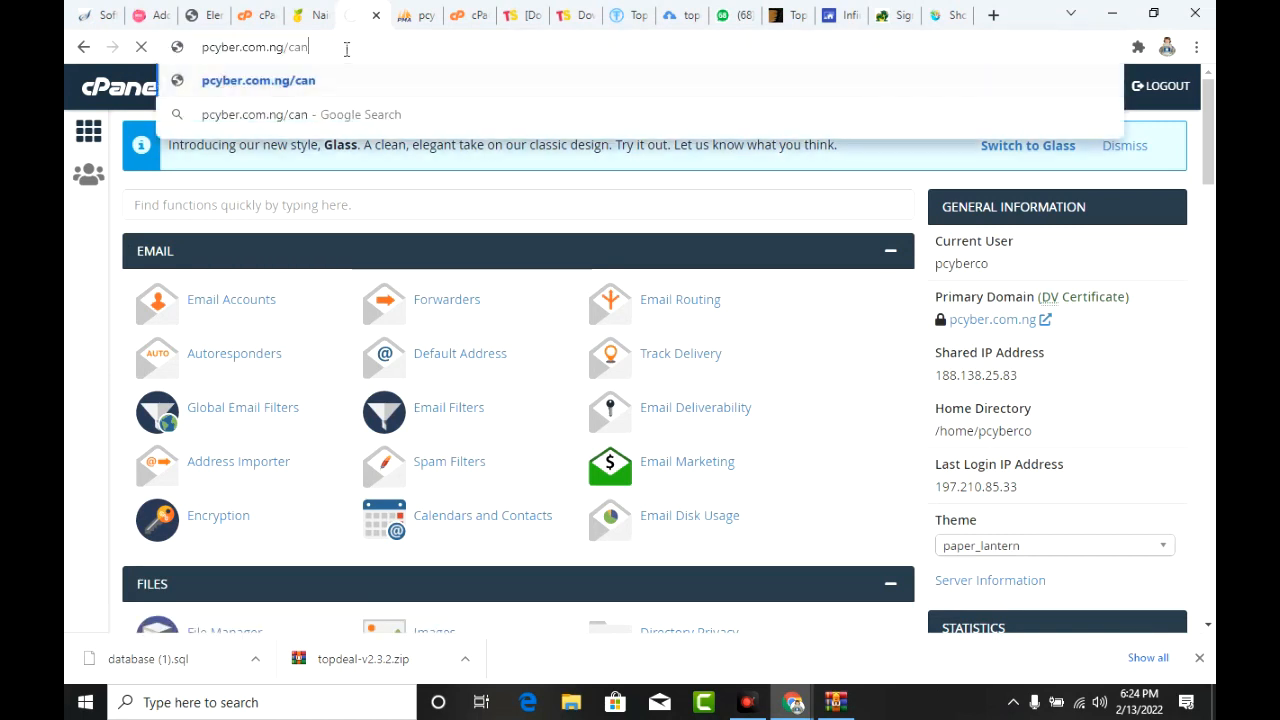
type("pa")
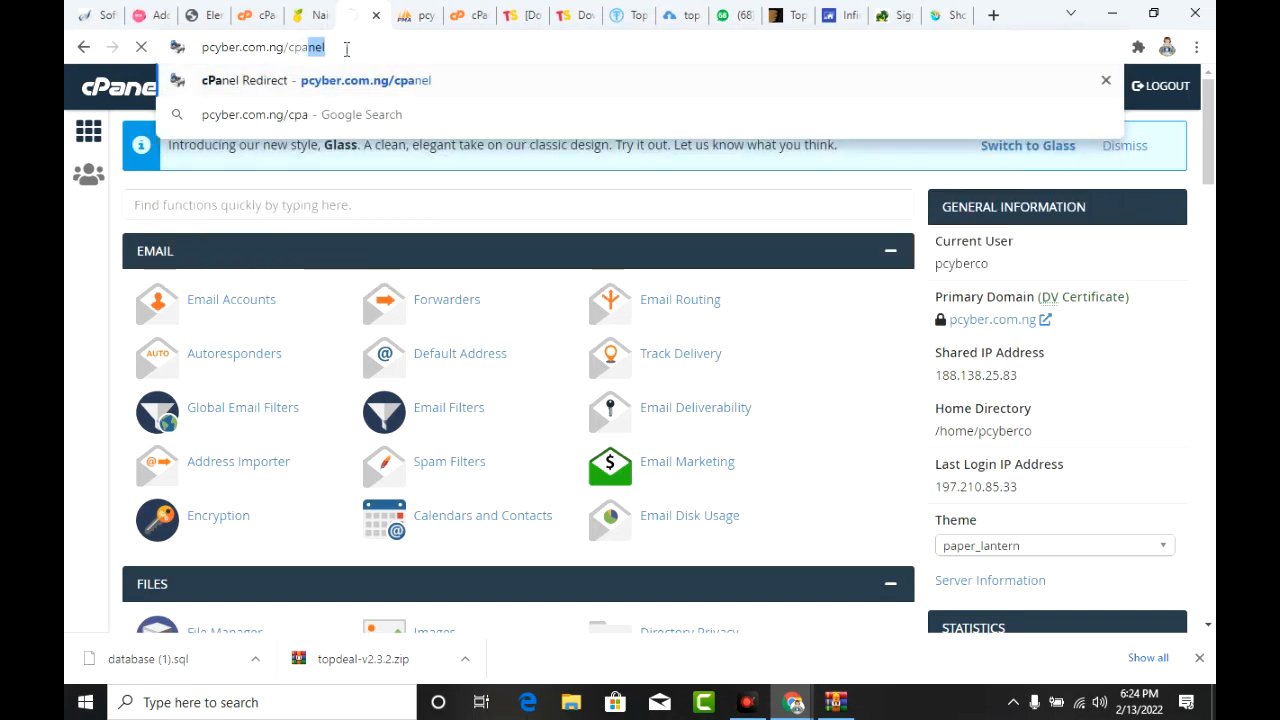
type("nel")
key("Return")
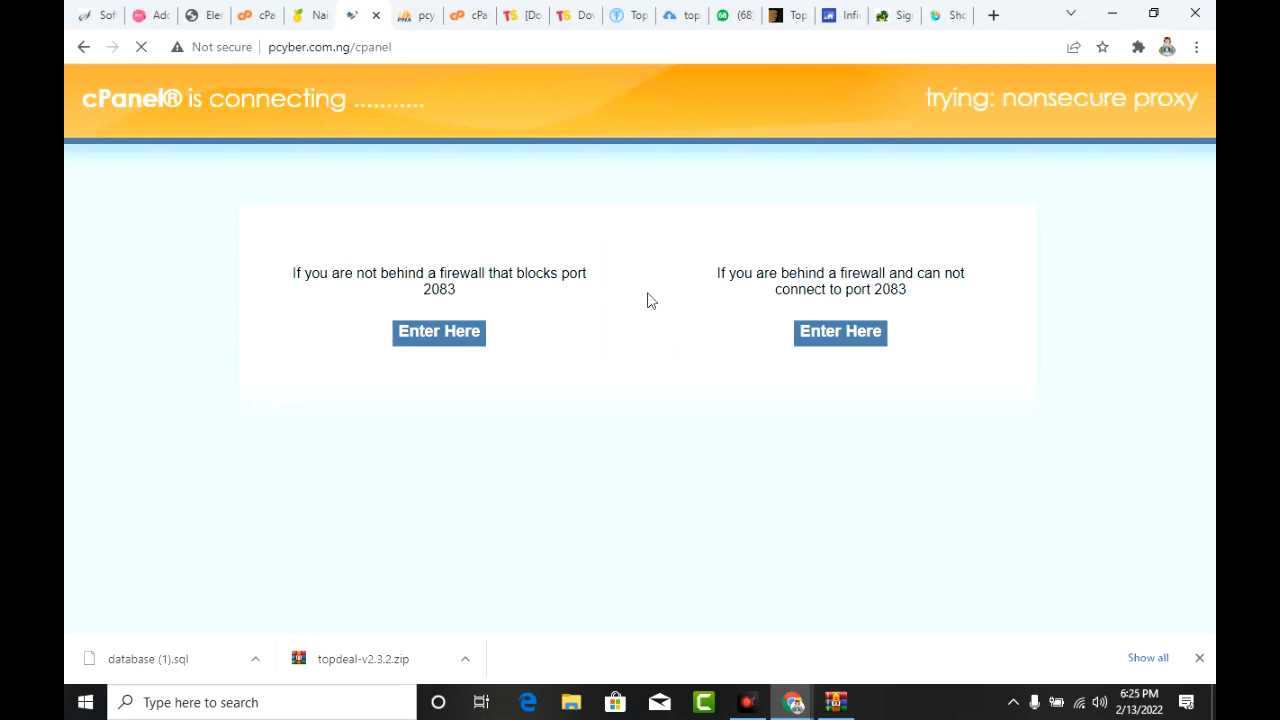
left_click(431, 336)
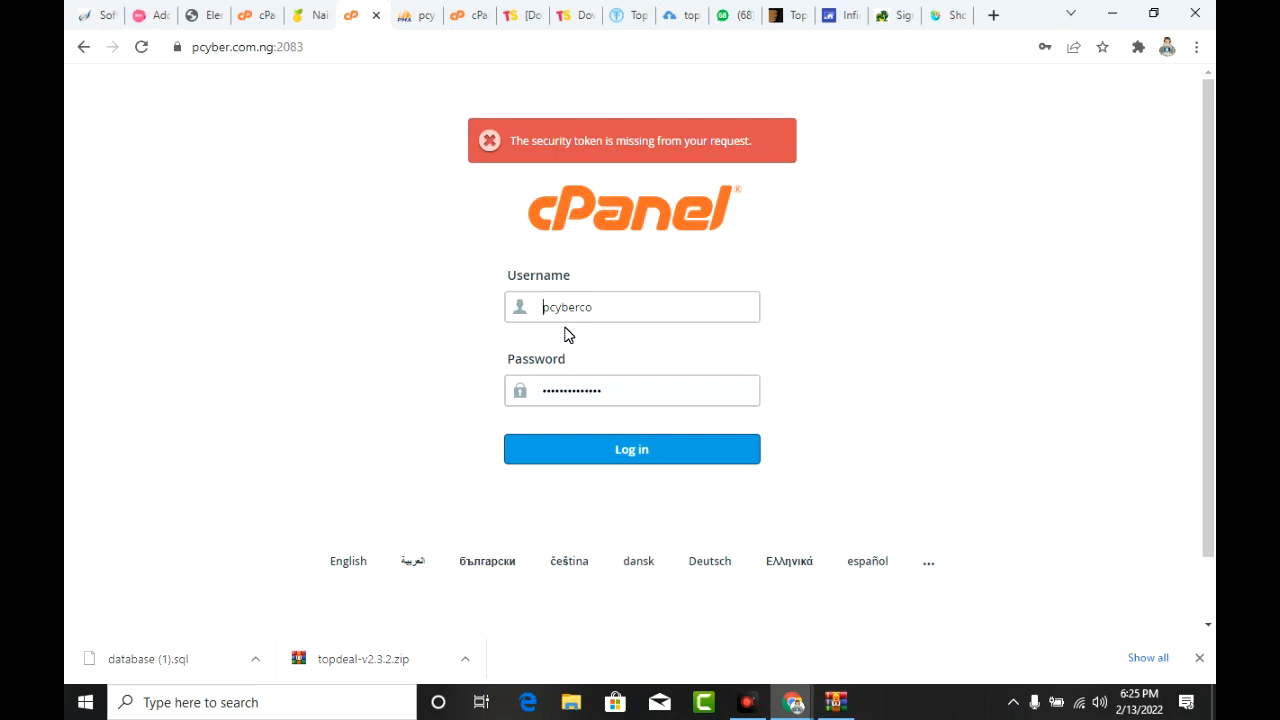
- Log in to cPanel with the saved username and password
left_click(590, 458)
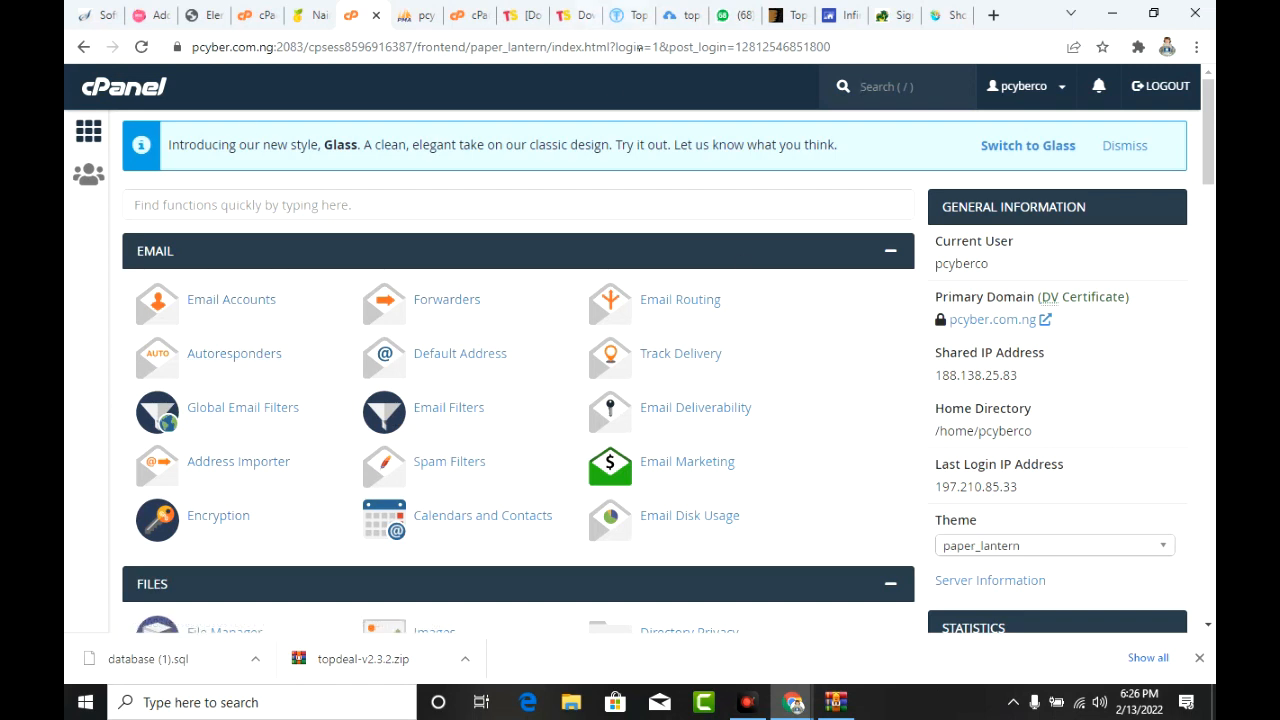
- Show the Connect Devices mail client settings for the first email account
left_click(245, 309)
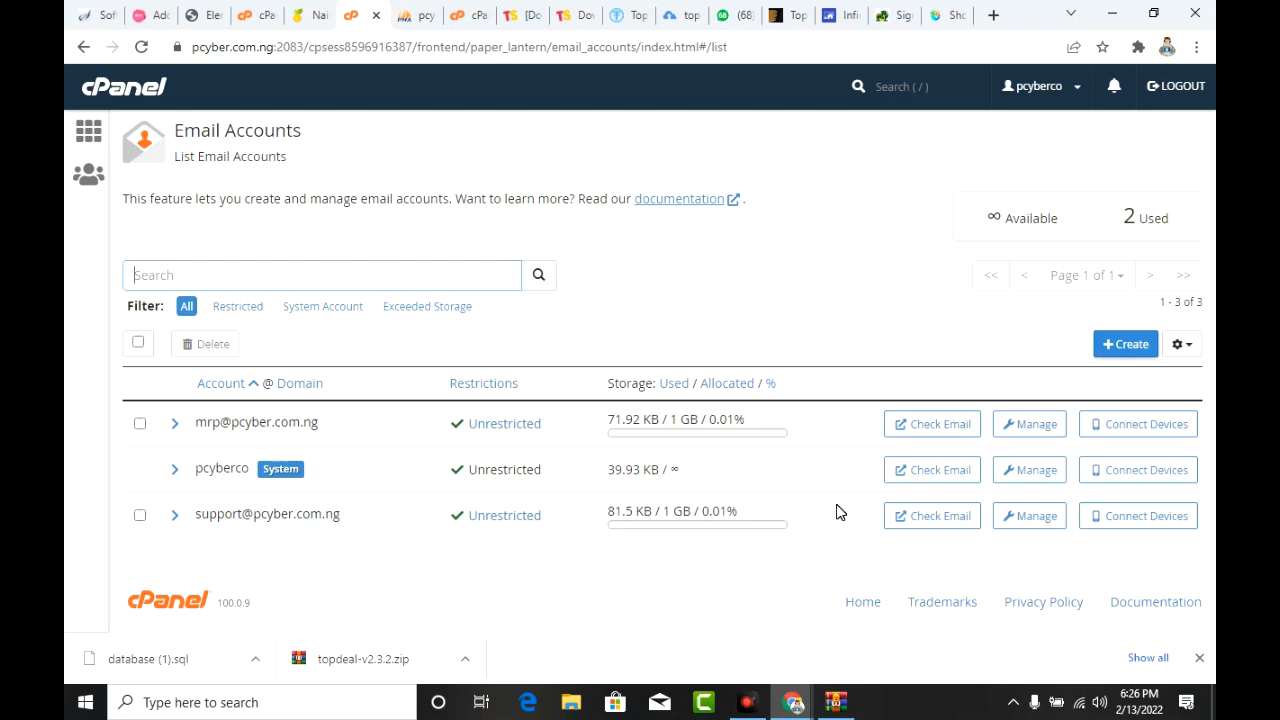
left_click(1130, 425)
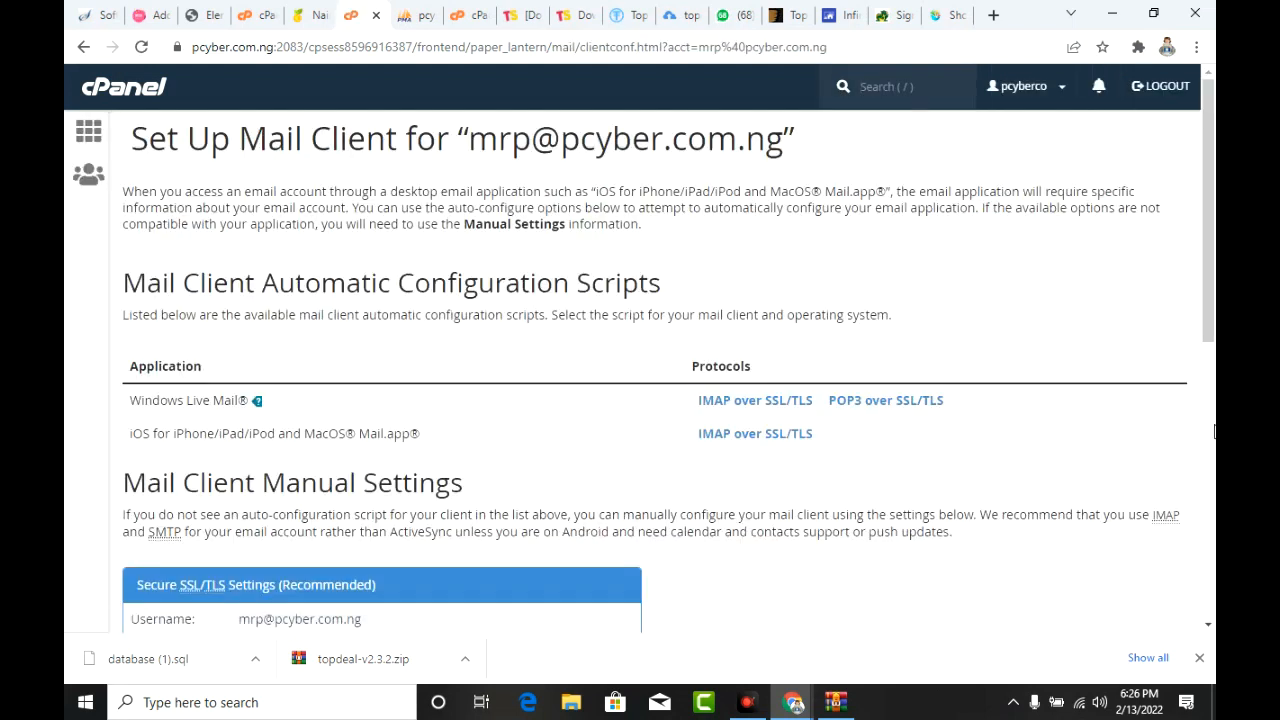
- Look over the mail server settings, then go back to the cPanel home page
scroll(1205, 450, "down", 5)
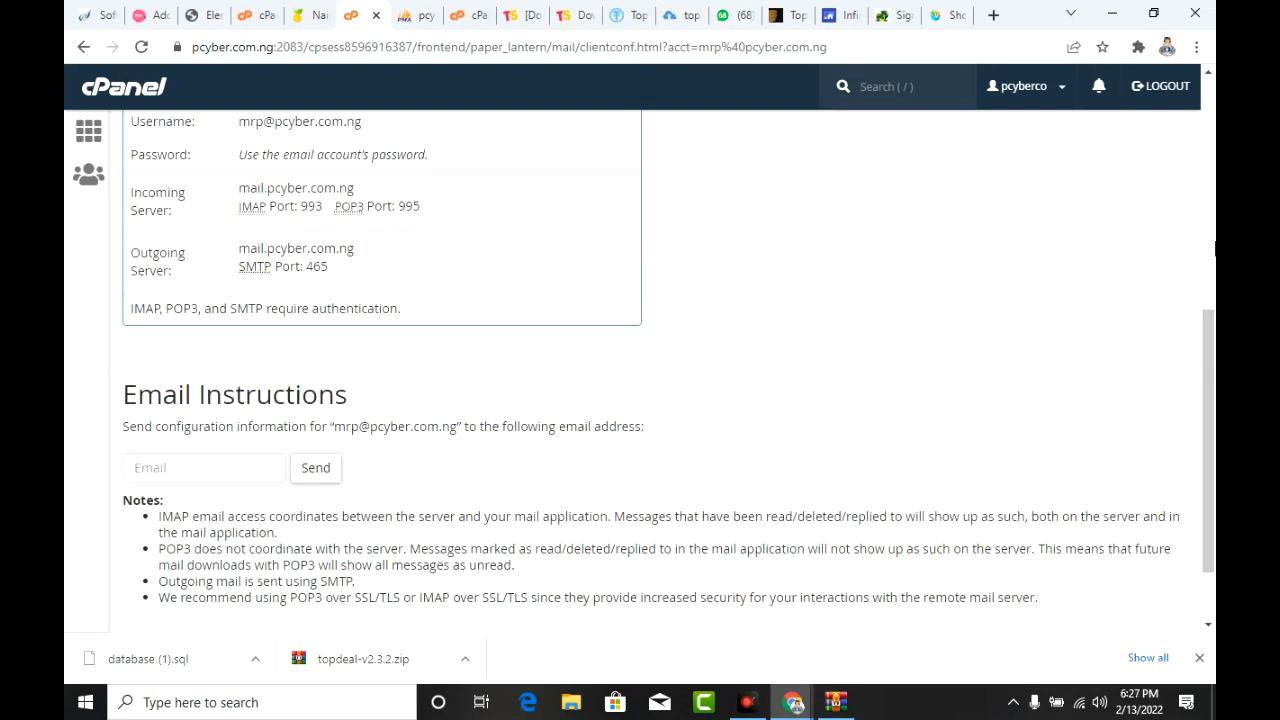
scroll(1215, 260, "up", 5)
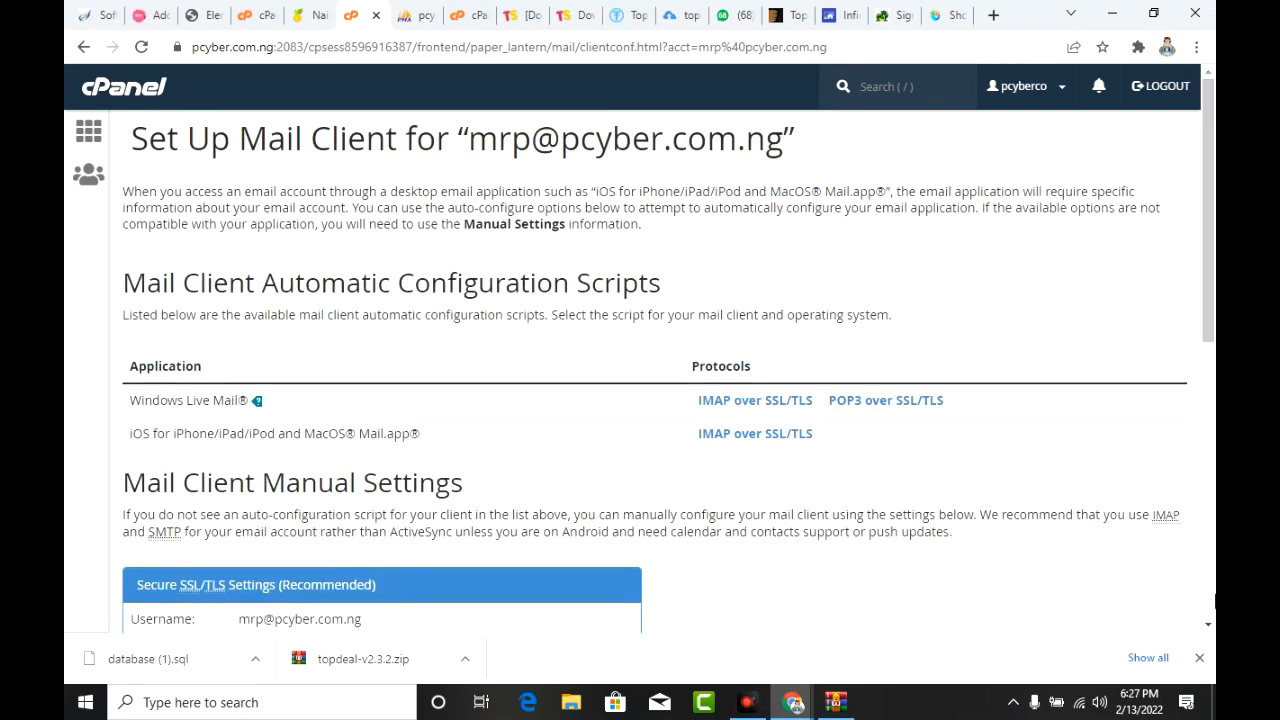
scroll(1210, 623, "down", 5)
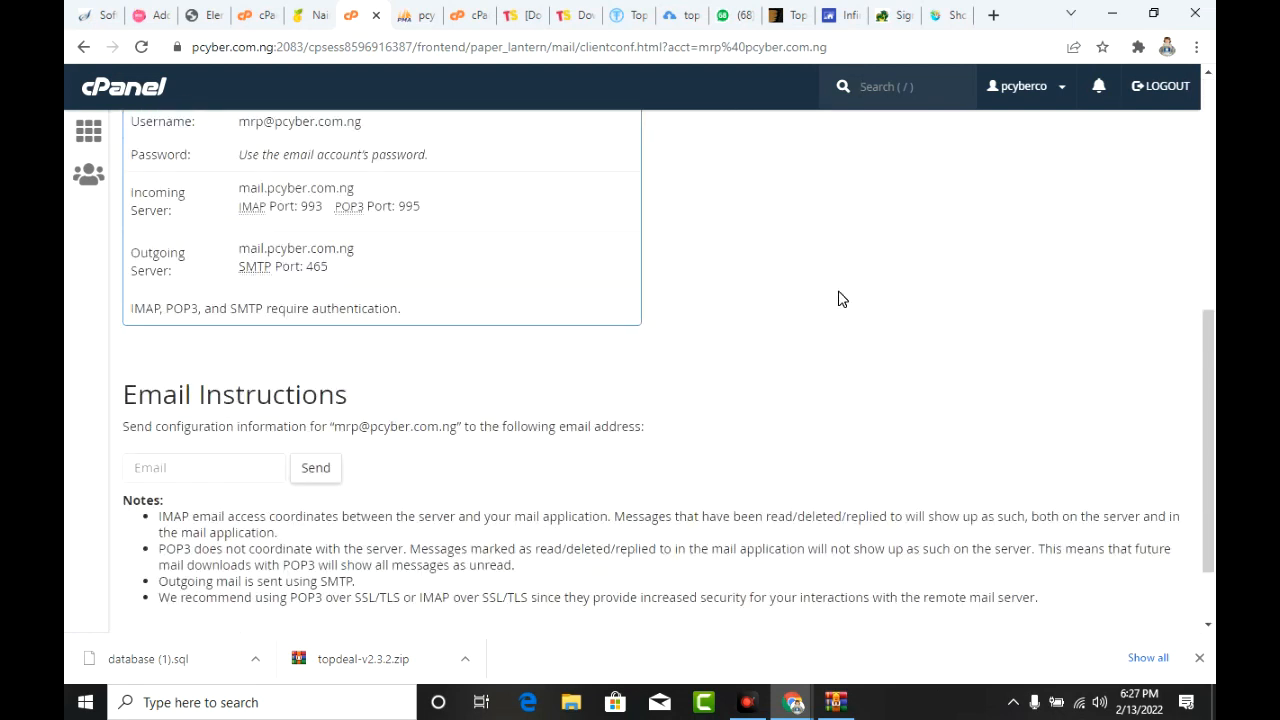
scroll(840, 298, "up", 1)
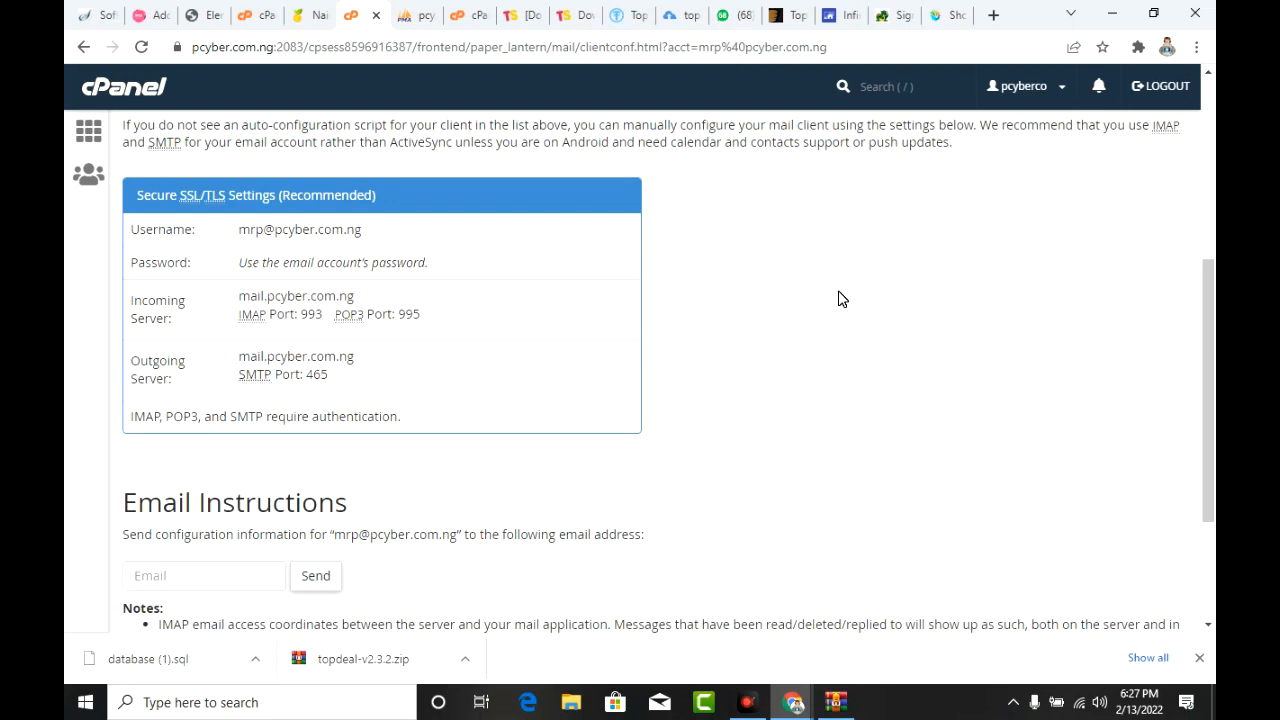
left_click(92, 92)
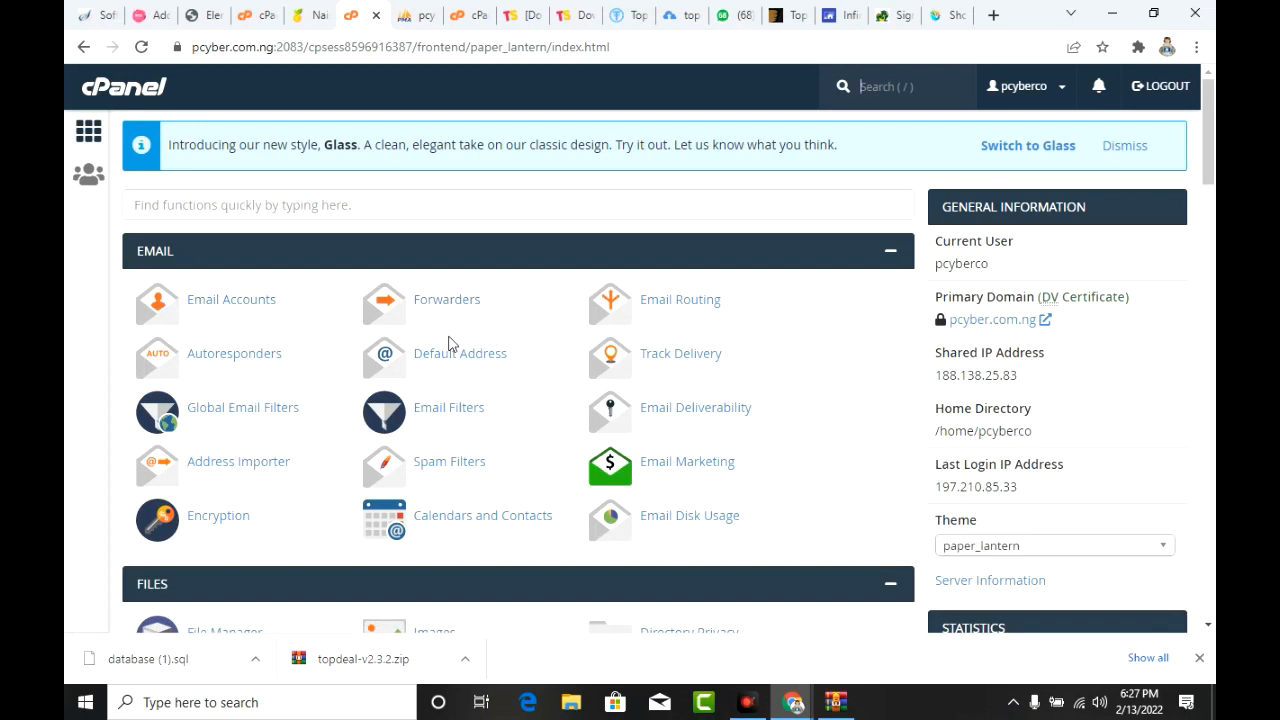
left_click(437, 312)
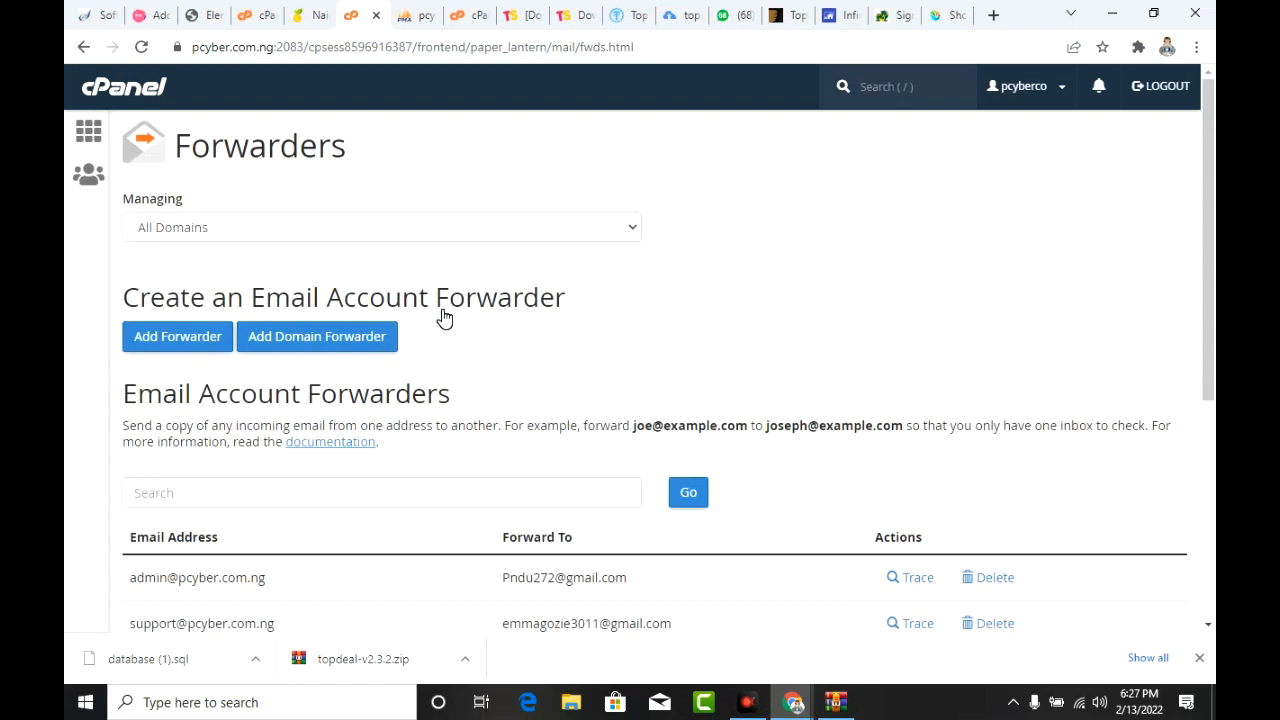
scroll(632, 347, "down", 1)
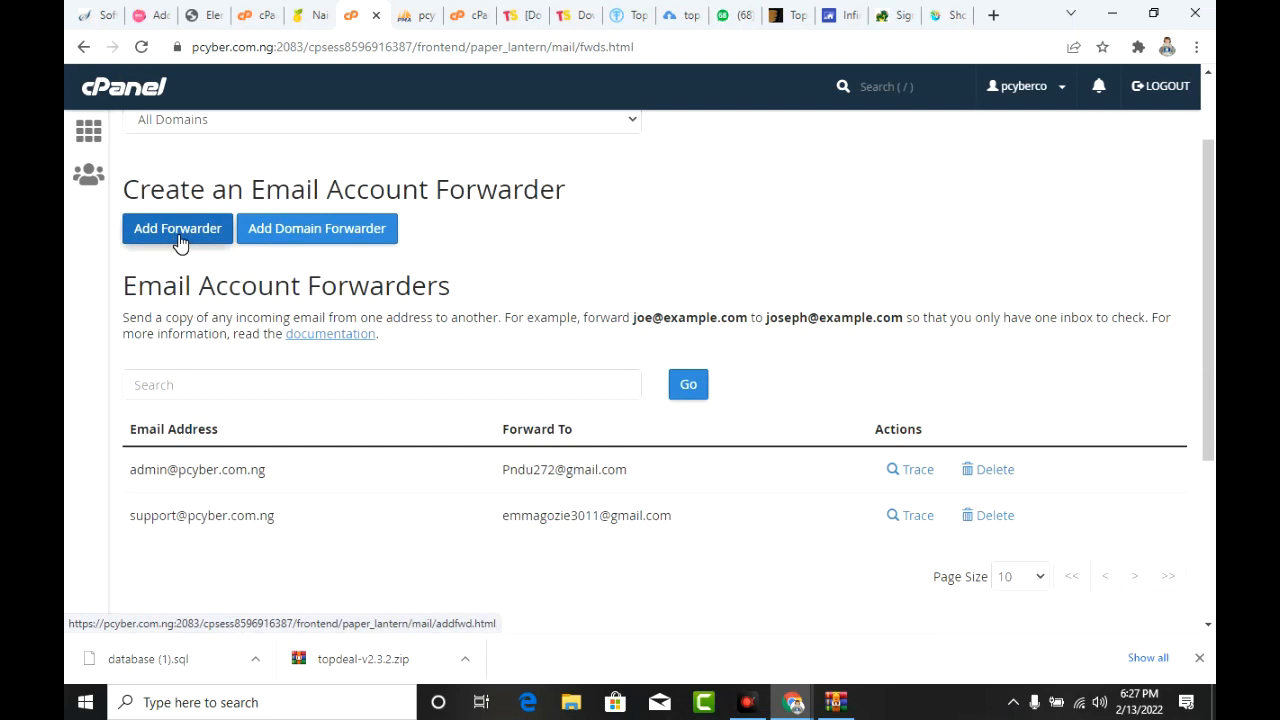
left_click(104, 92)
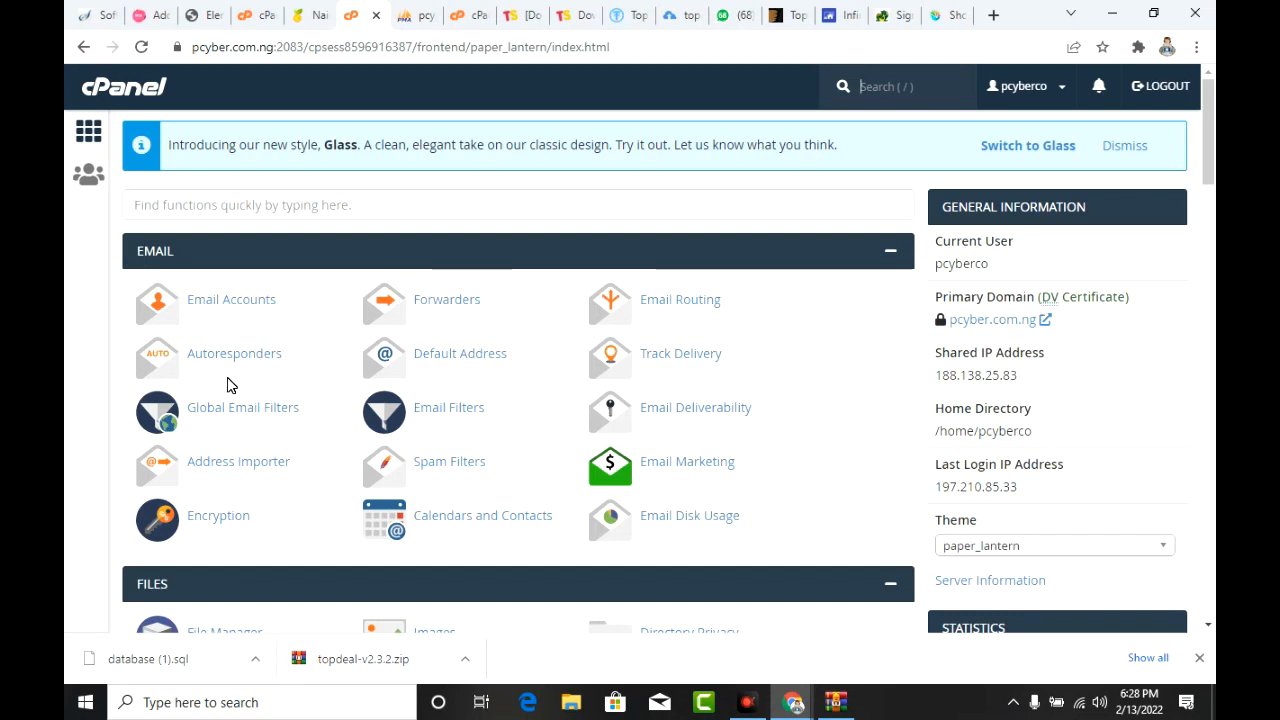
- Scroll to the Files section and launch File Manager
scroll(873, 296, "down", 1)
scroll(875, 295, "down", 3)
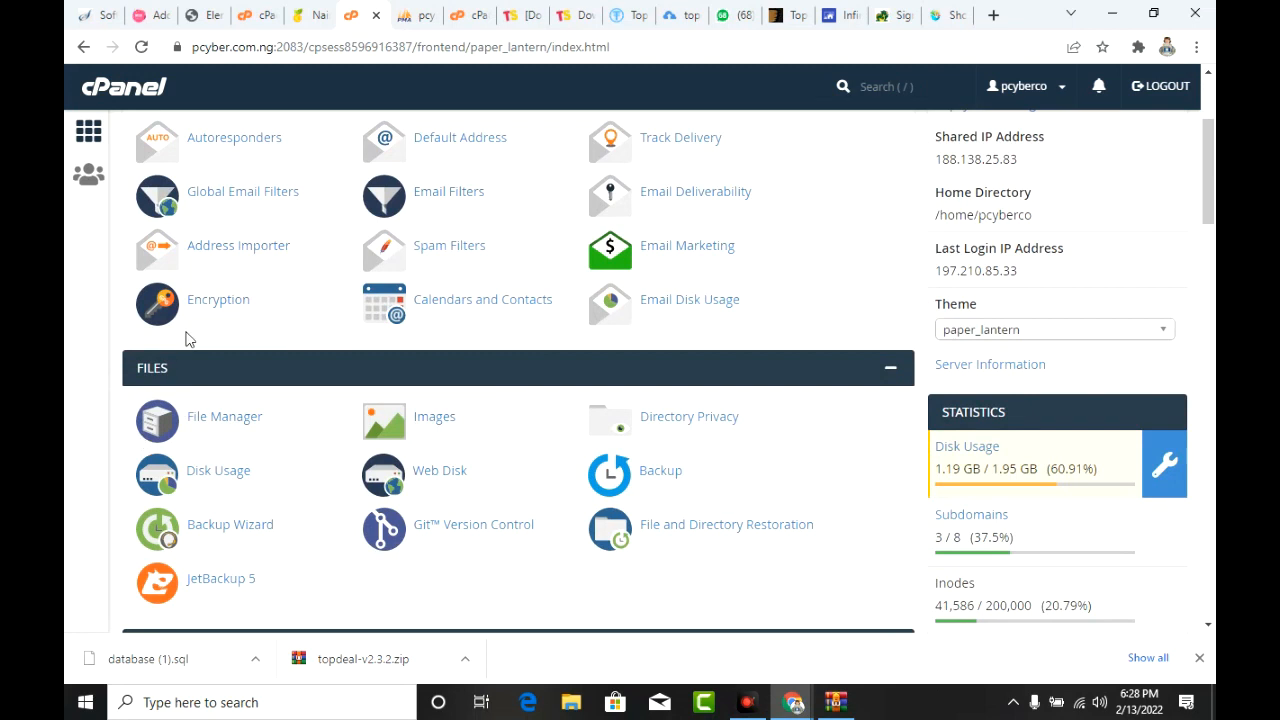
left_click(220, 420)
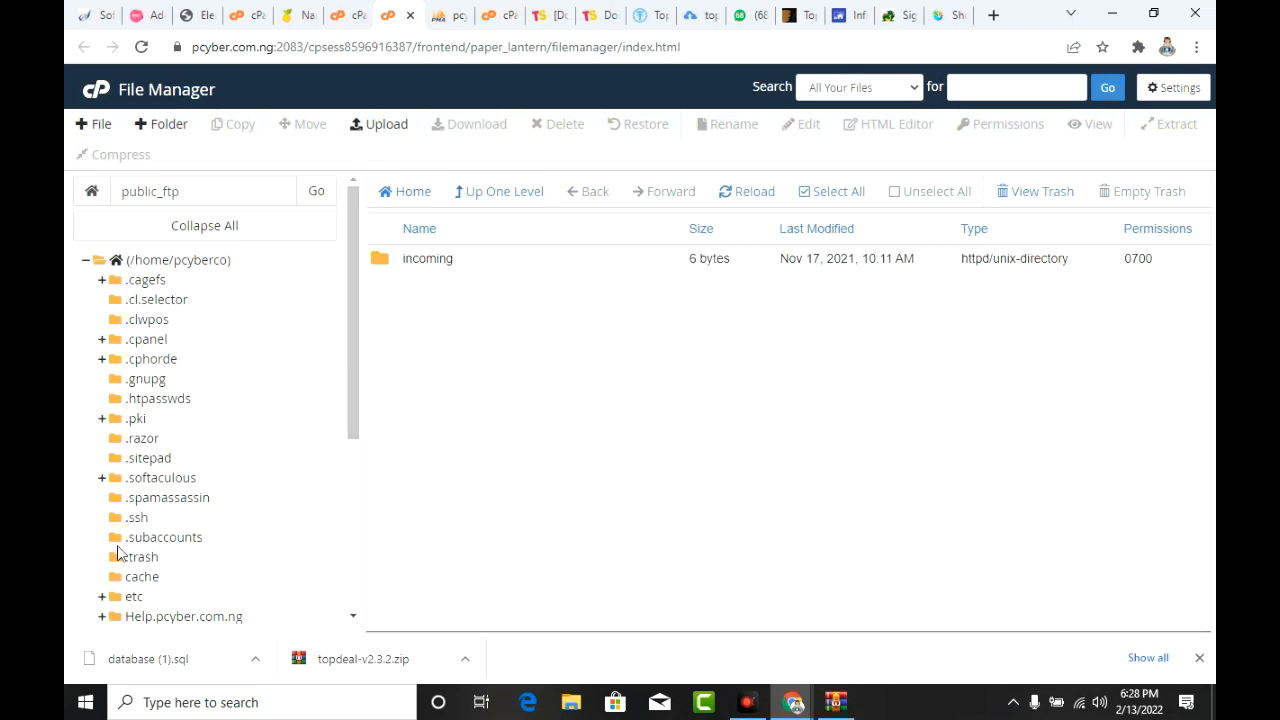
- Show the public_html folder's contents from File Manager's folder tree
left_click_drag(355, 617, 355, 617)
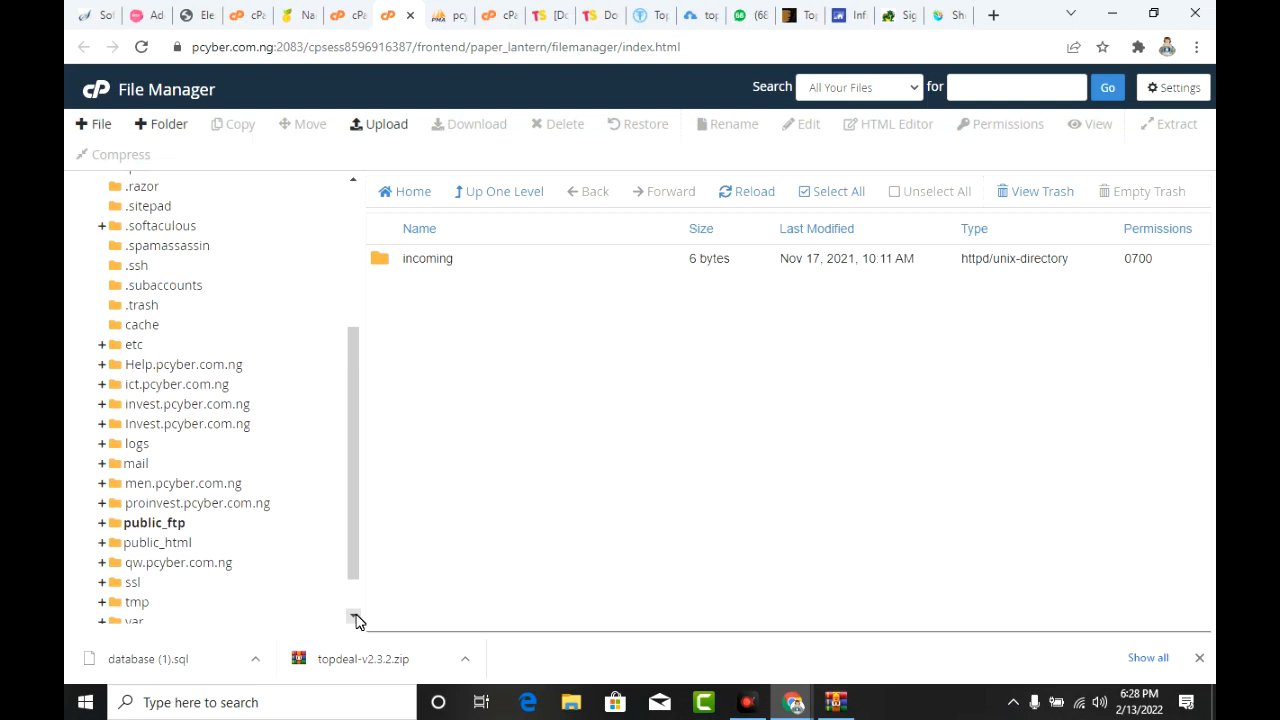
left_click(355, 616)
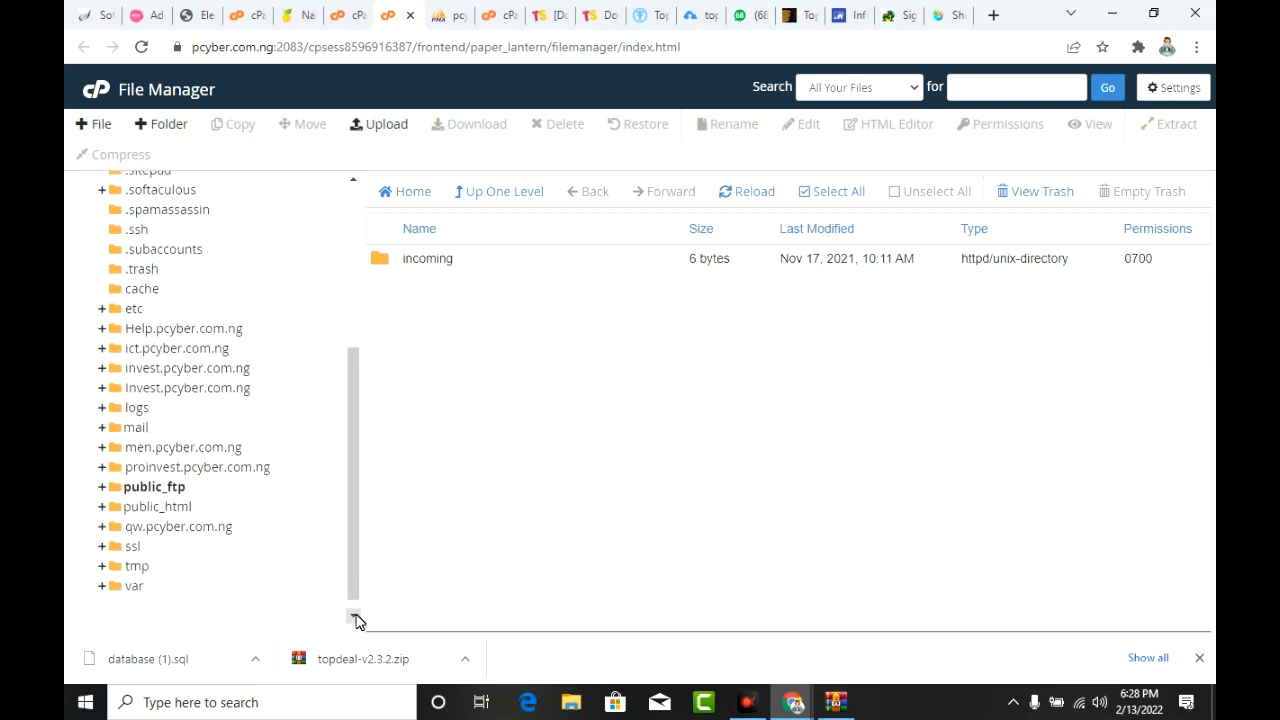
left_click(158, 515)
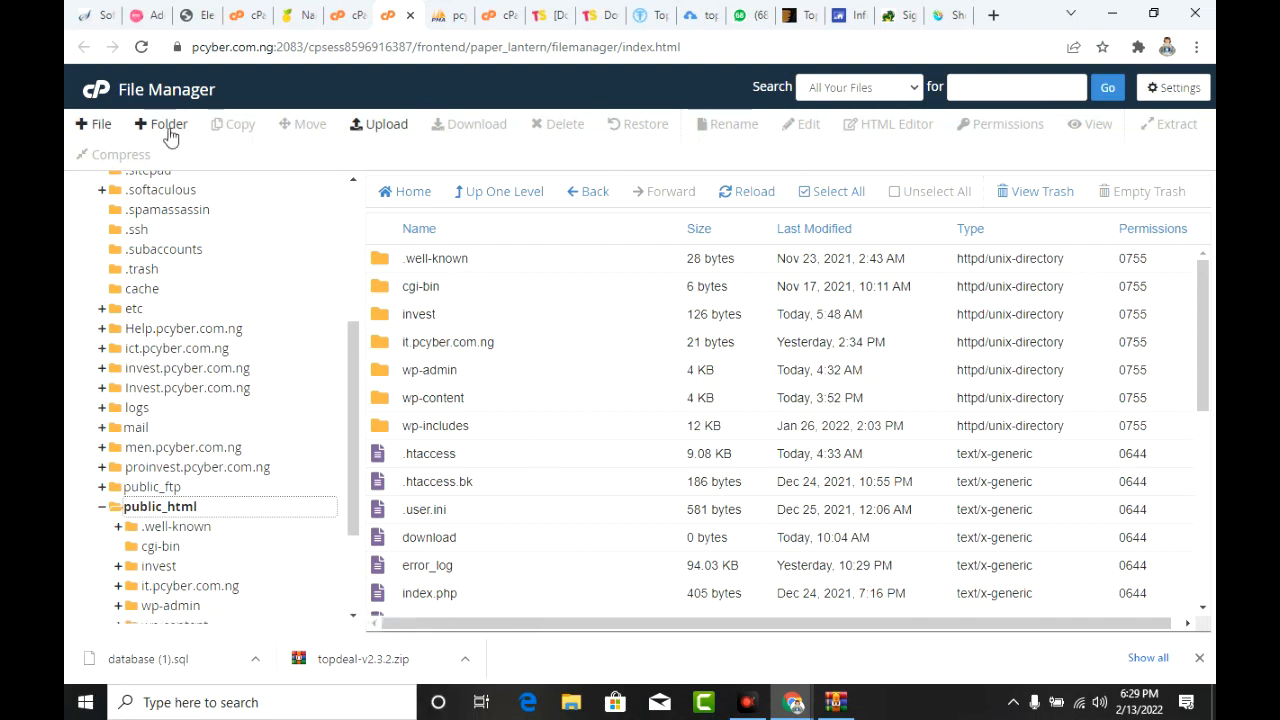
left_click(353, 22)
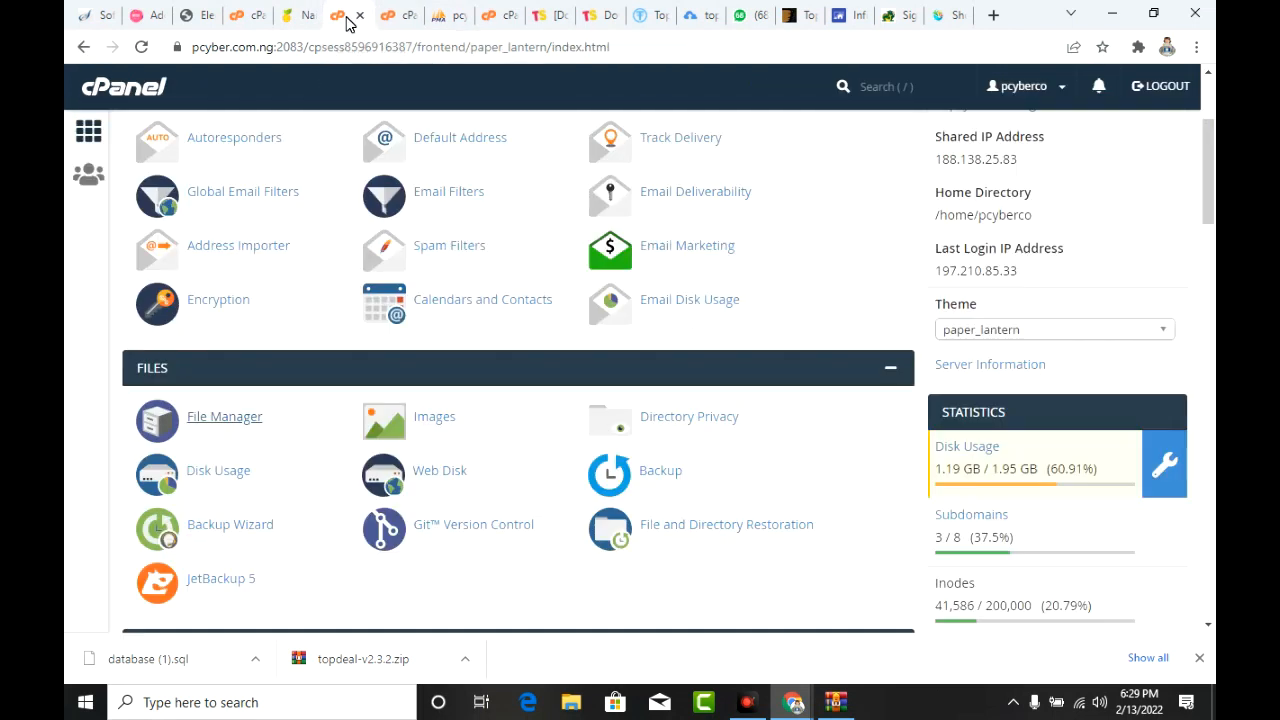
scroll(475, 320, "down", 3)
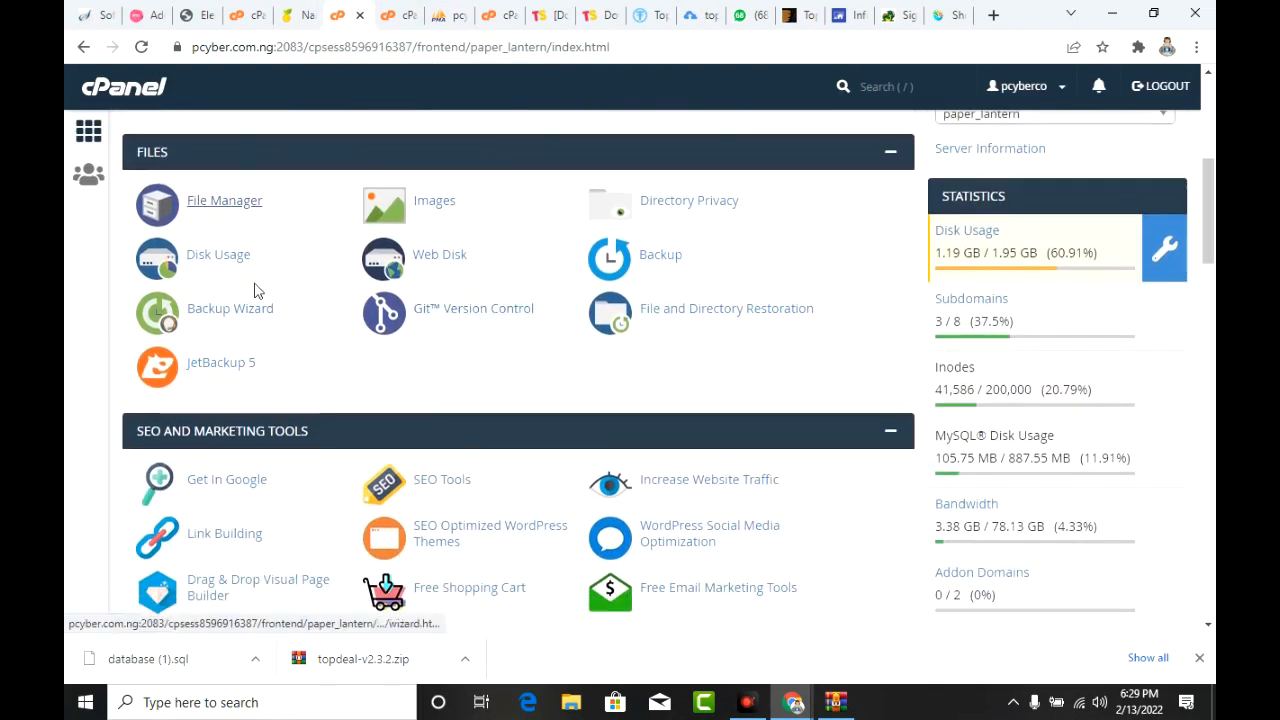
scroll(433, 403, "down", 2)
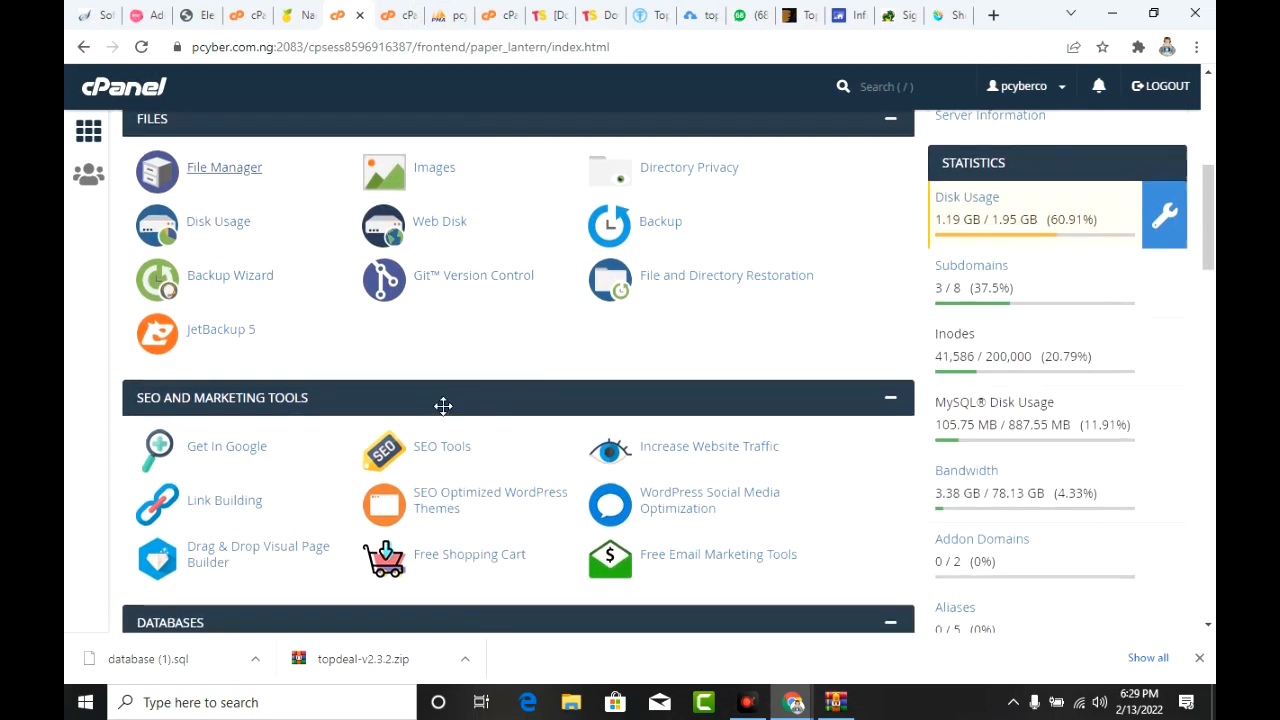
scroll(435, 404, "down", 3)
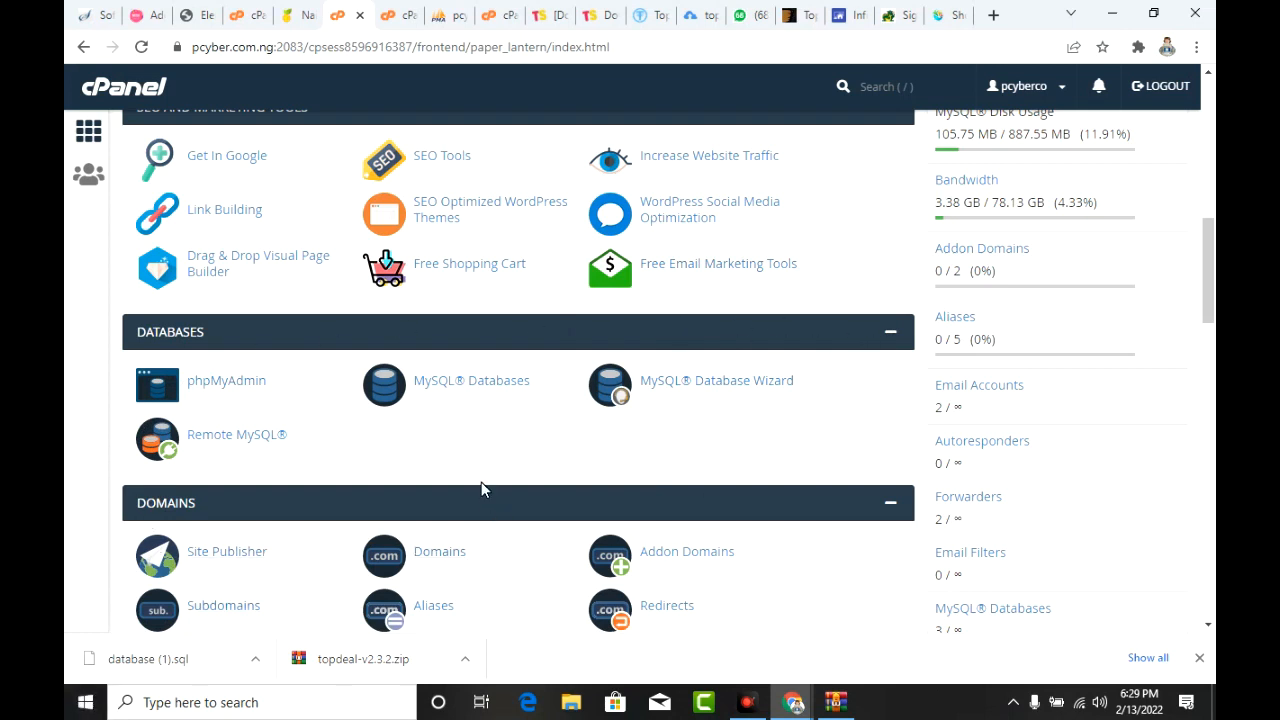
scroll(485, 490, "down", 1)
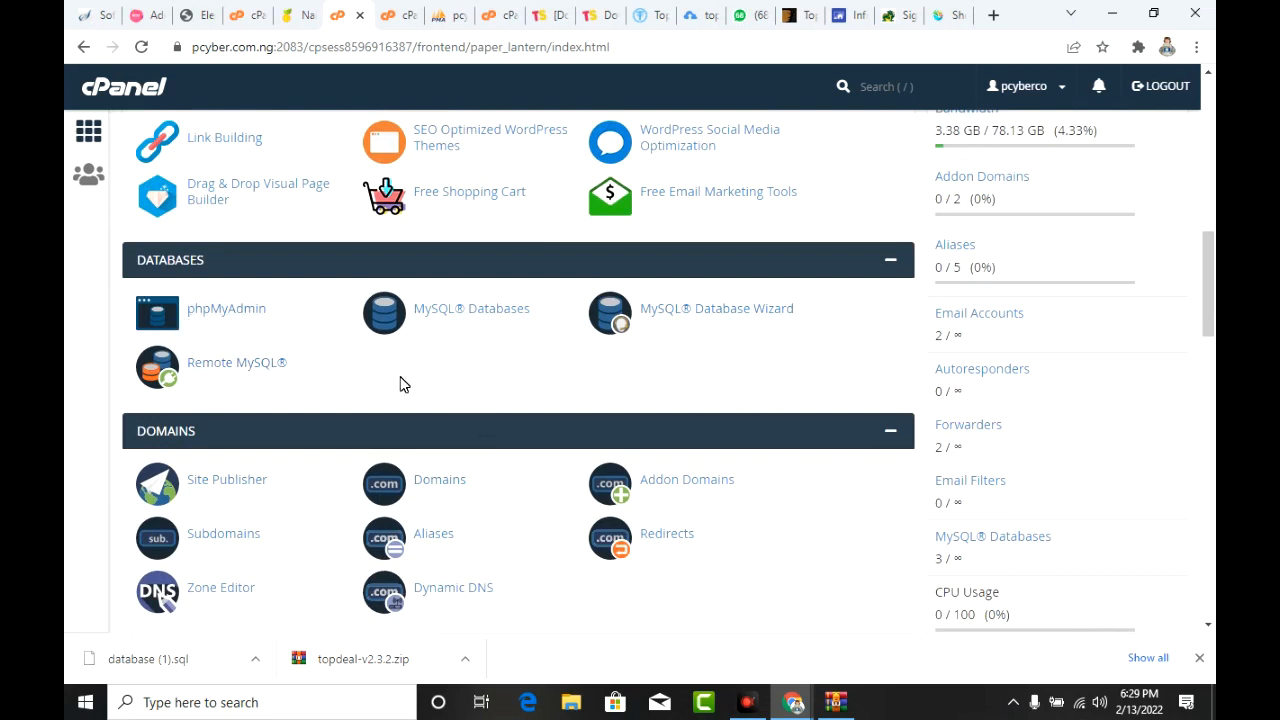
scroll(400, 383, "down", 2)
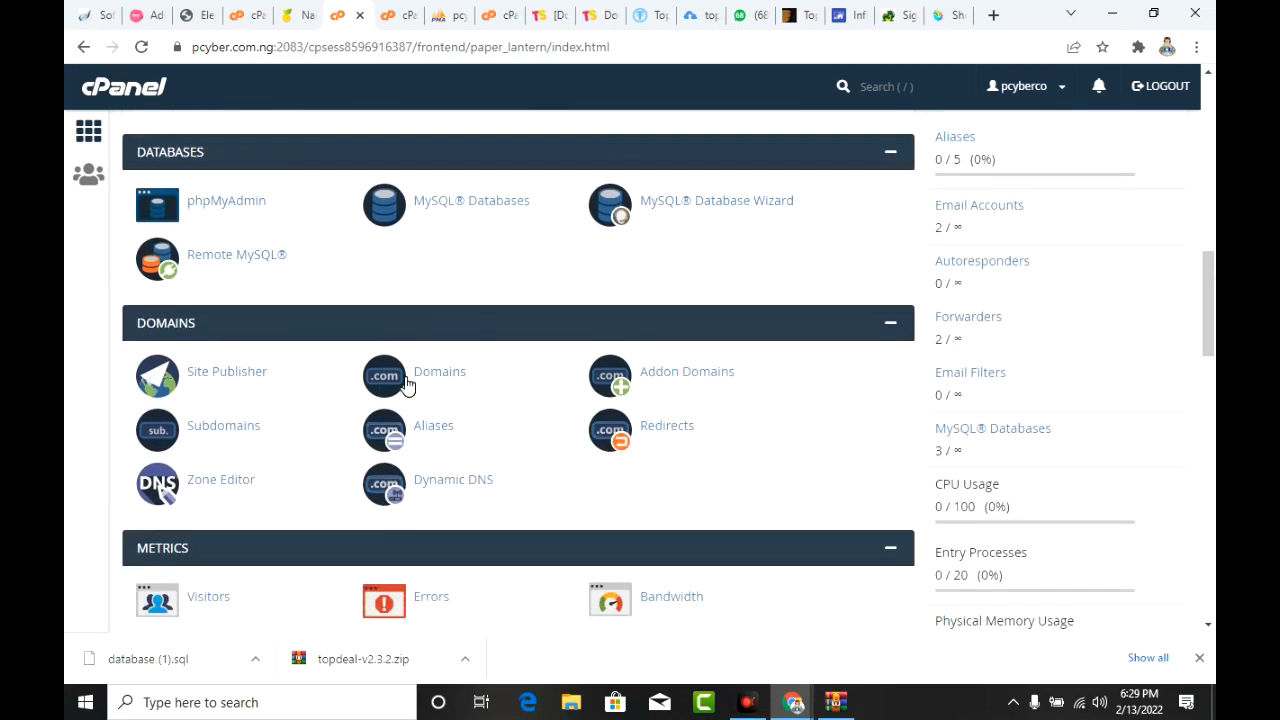
scroll(407, 385, "down", 2)
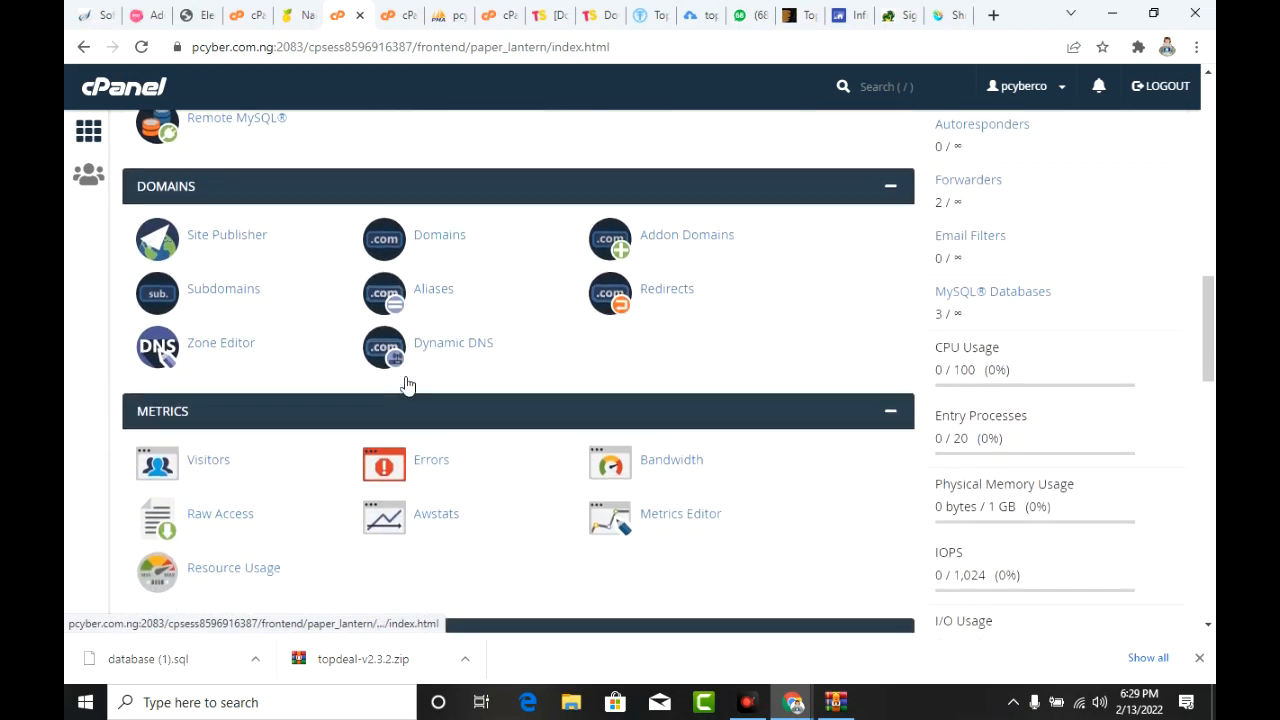
scroll(408, 385, "down", 1)
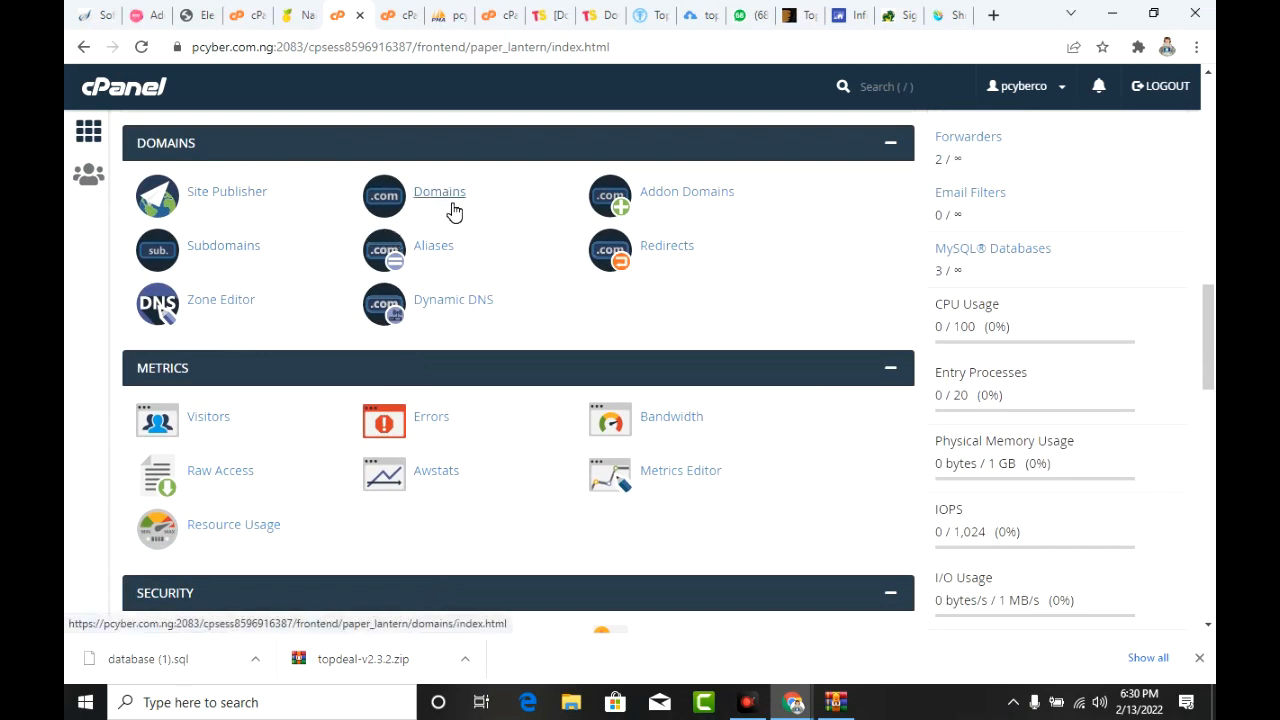
left_click(396, 18)
- Load afeeshost.com and scroll down to its hosting plan prices
left_click(368, 50)
type("afeeshost.com")
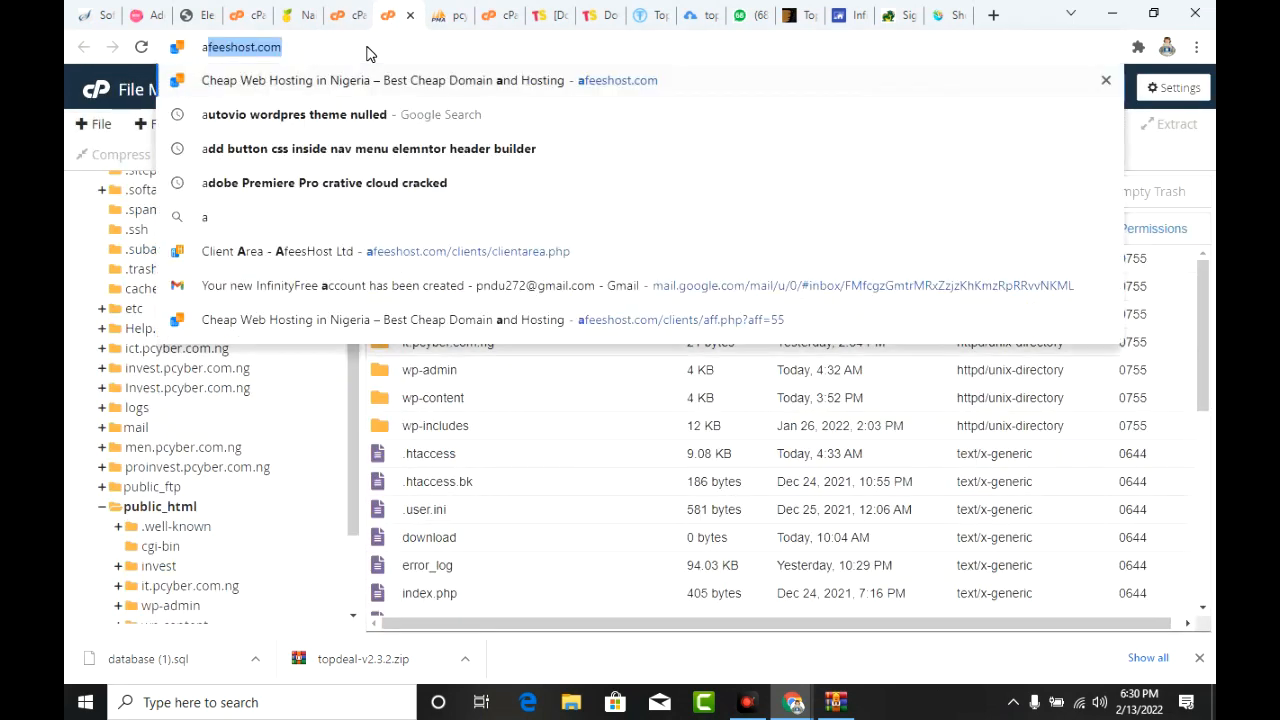
key("Return")
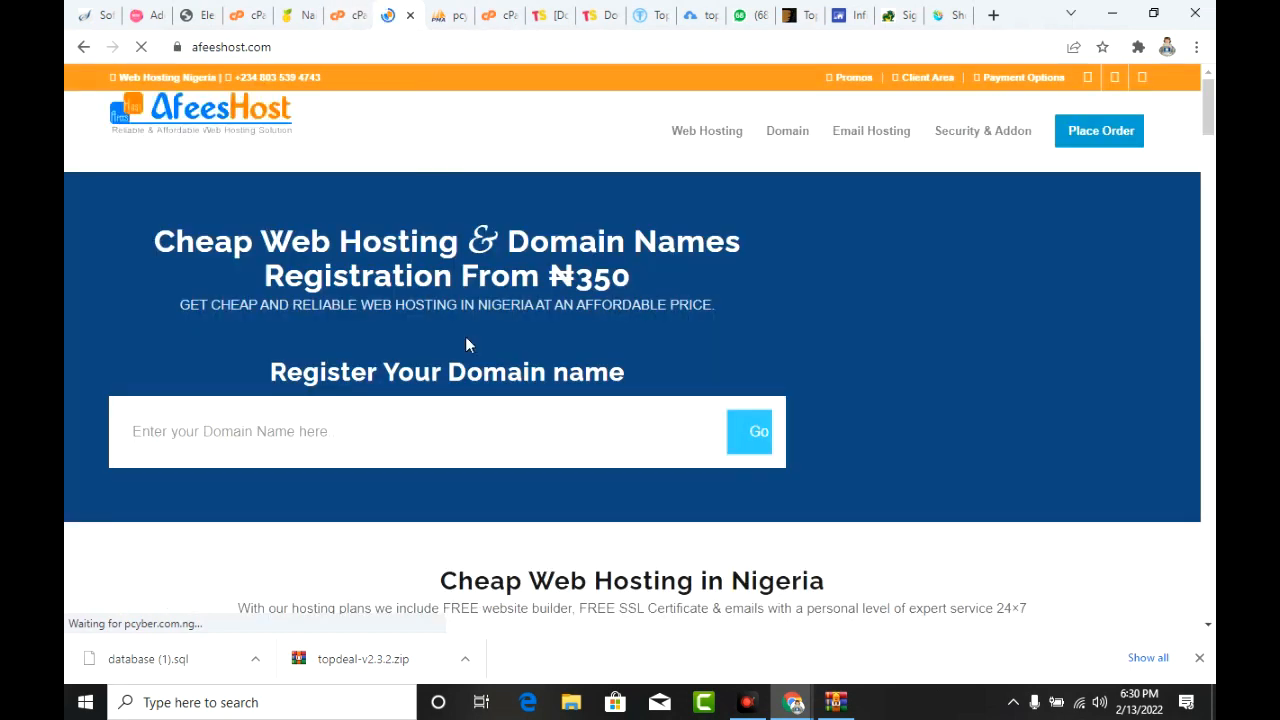
scroll(465, 342, "down", 4)
scroll(465, 344, "down", 2)
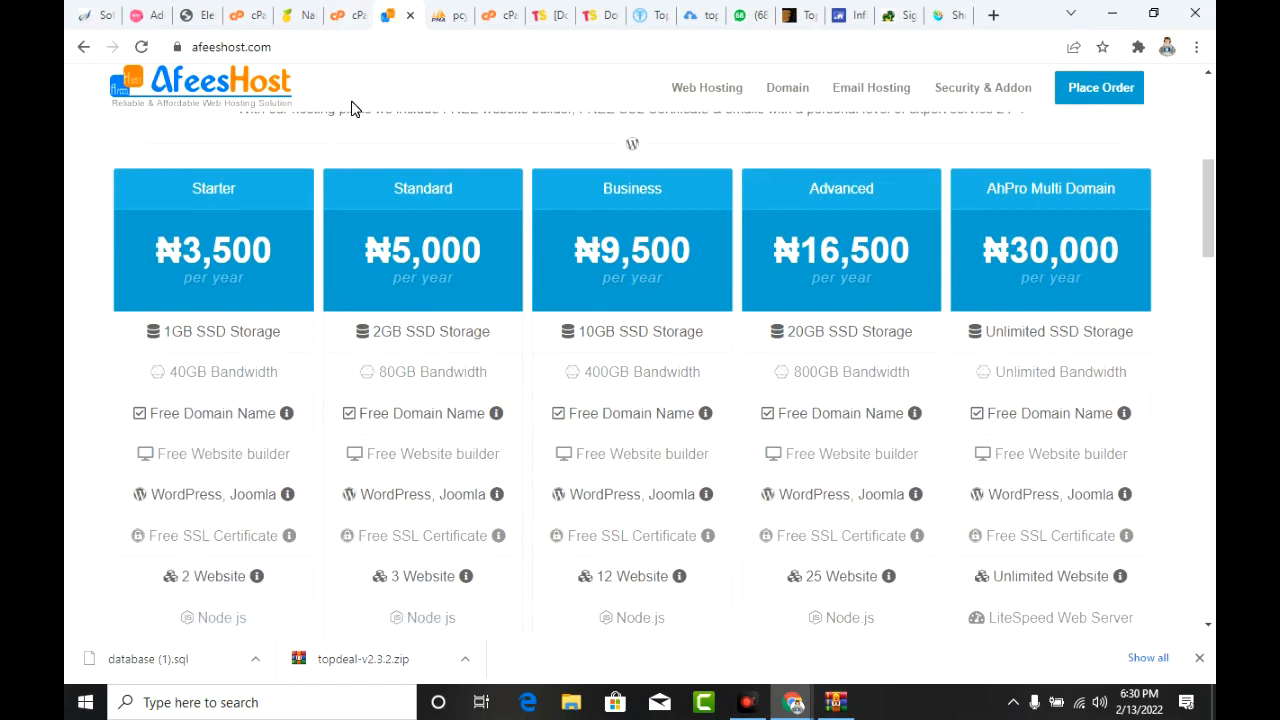
- Compare AfeesHost pricing with cPanel, highlighting the Starter plan's 2 Website limit
left_click(340, 16)
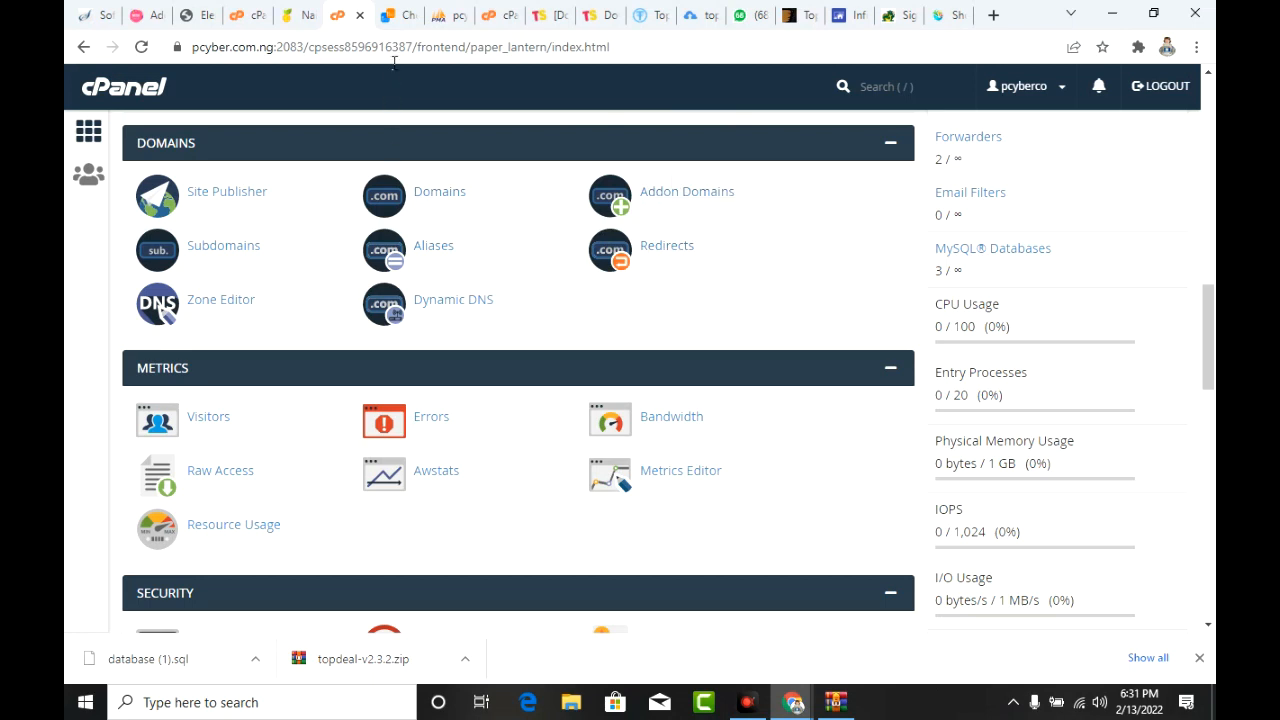
left_click(392, 16)
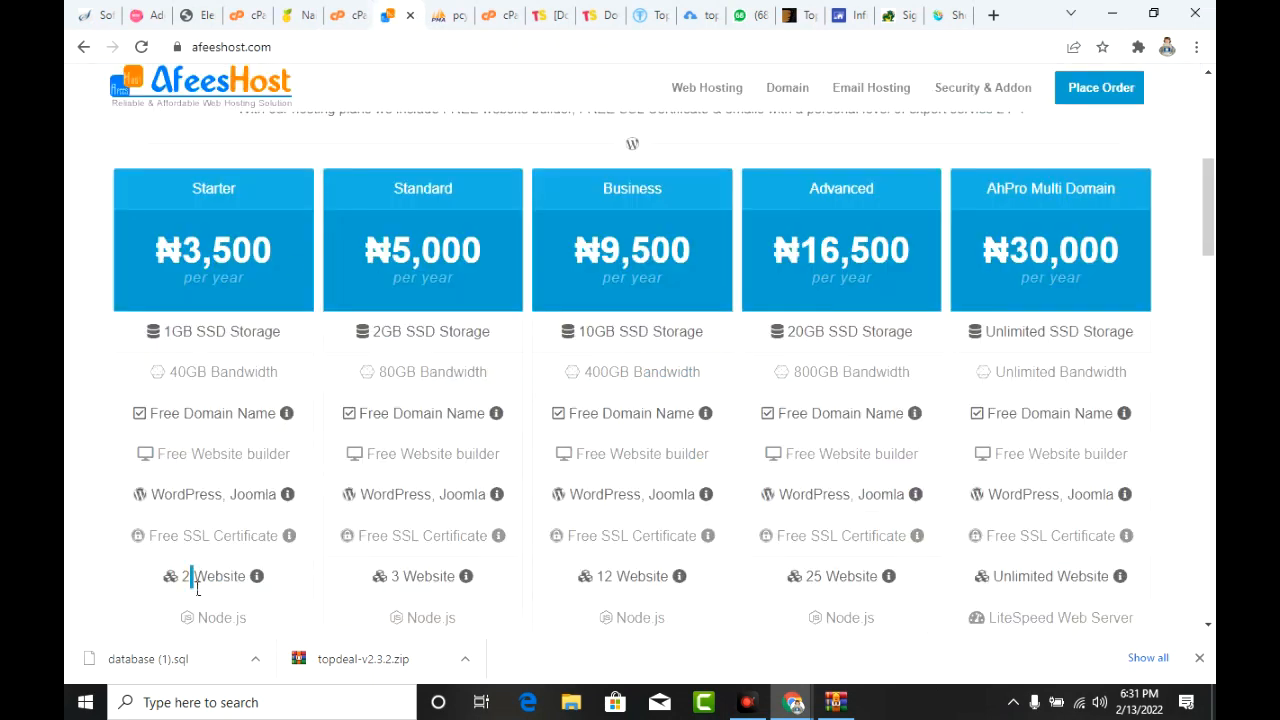
double_click(195, 588)
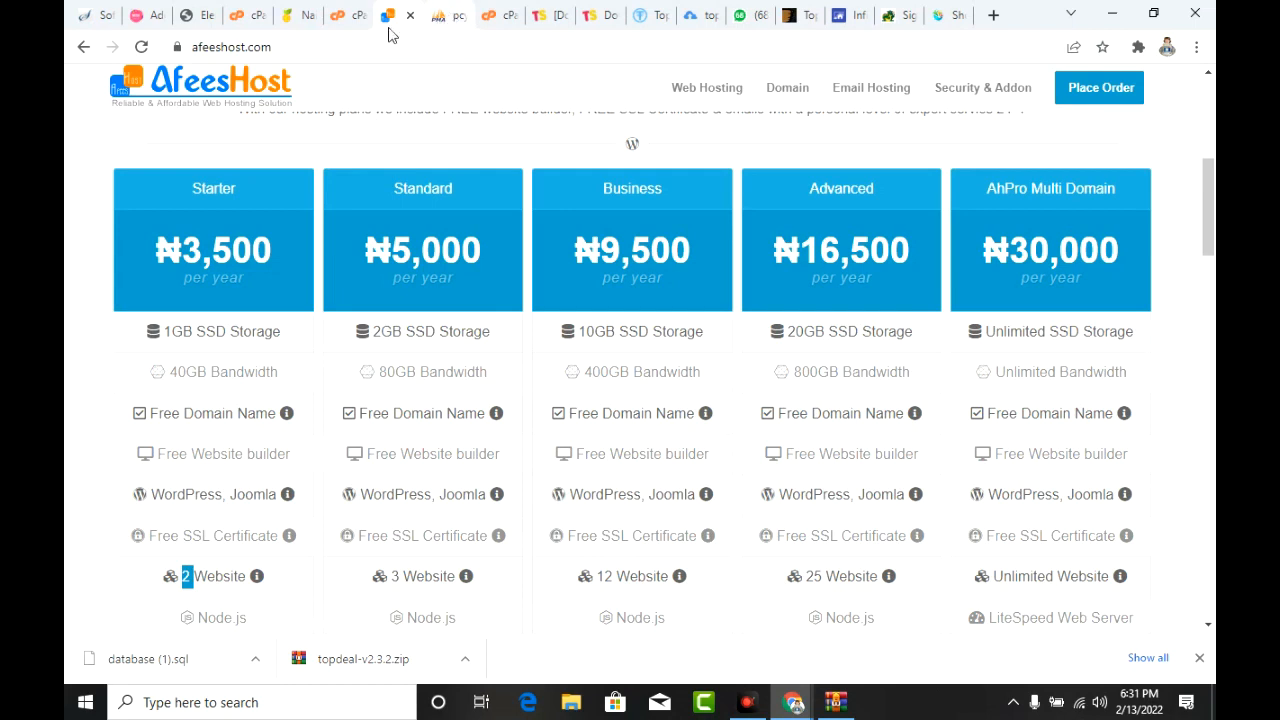
left_click(350, 15)
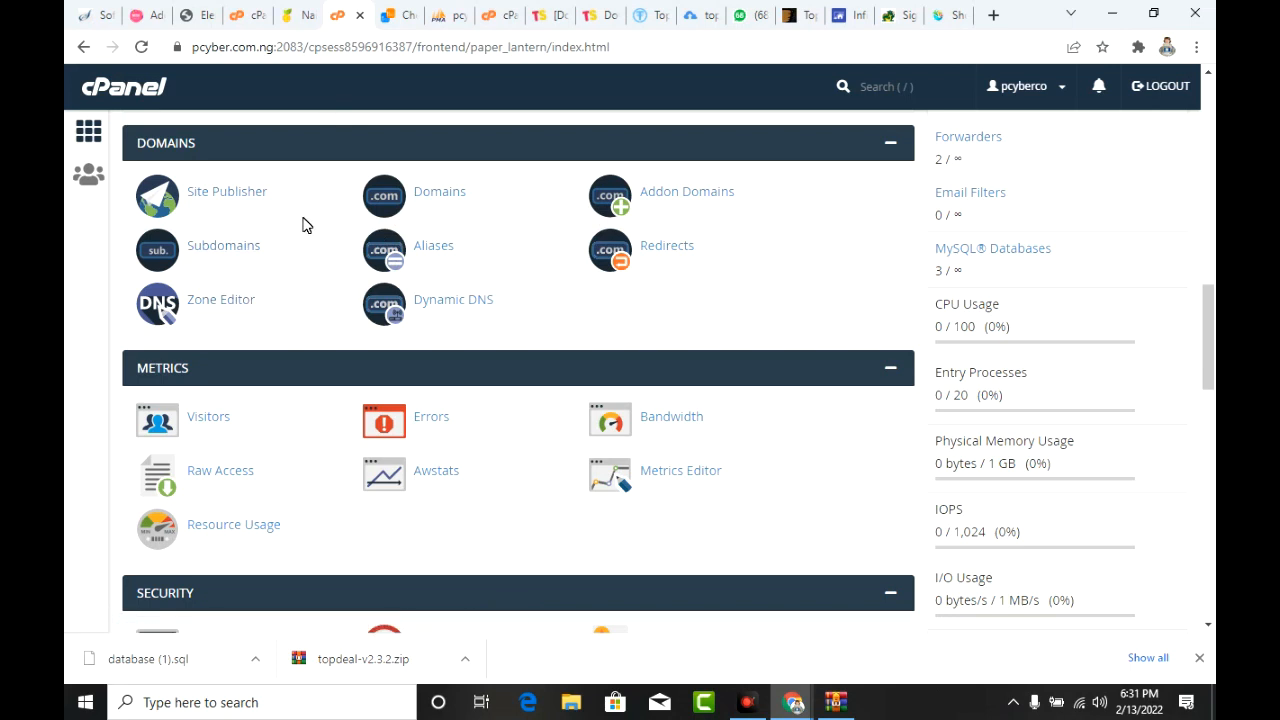
left_click(386, 16)
- Load proinvest.pcyber.com.ng, view its Markova Creative page, then return to cPanel
left_click(362, 56)
type("in")
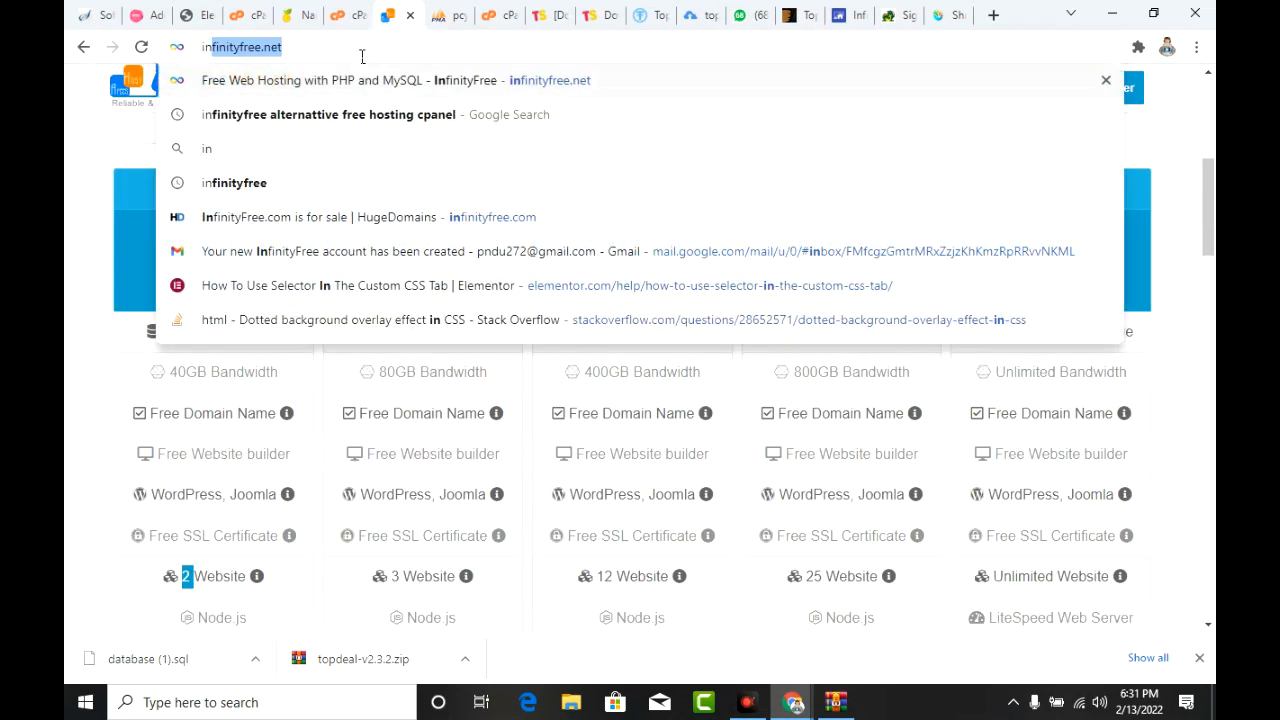
key("BackSpace")
key("BackSpace")
key("BackSpace")
type("pr")
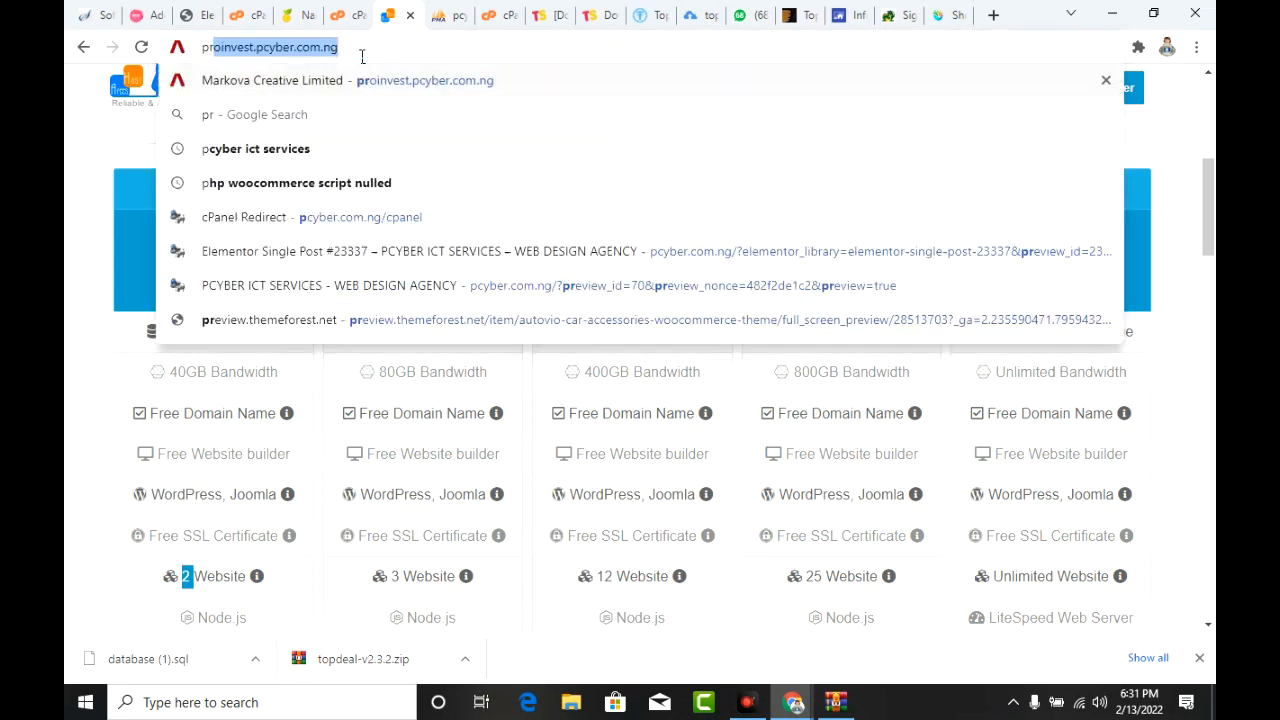
type("o")
key("Right")
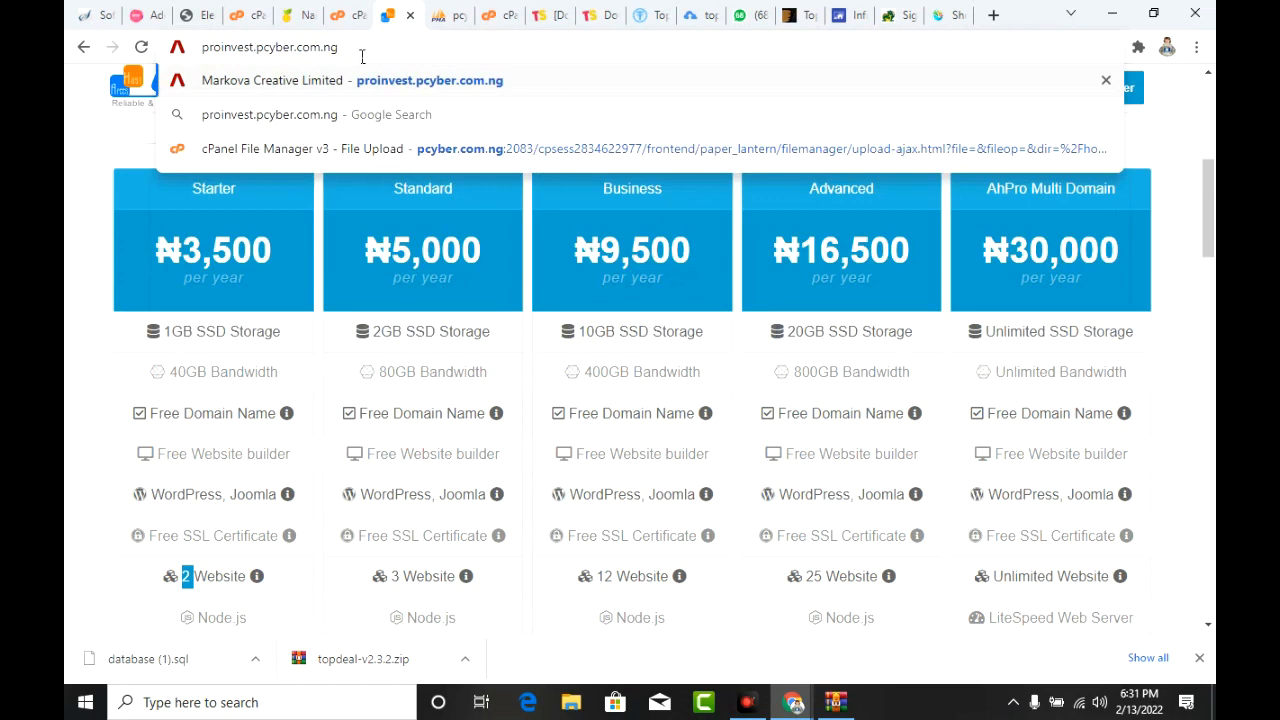
key("Return")
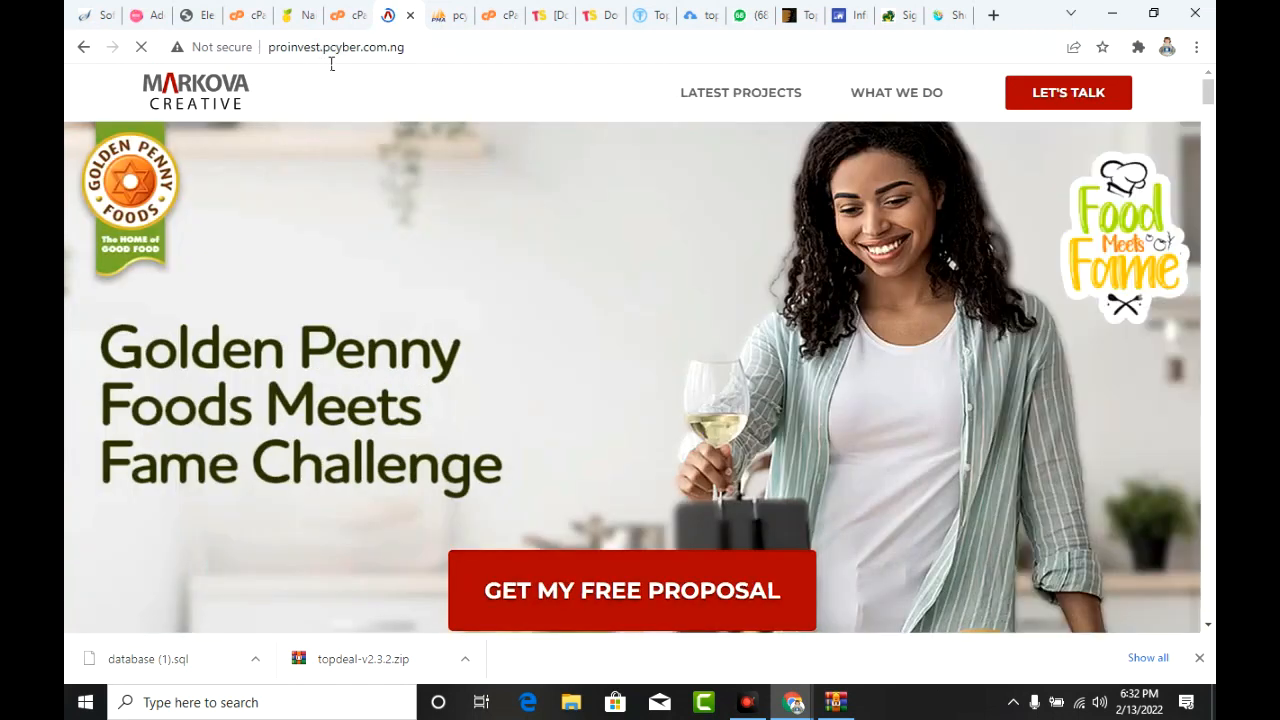
left_click(324, 58)
left_click(323, 50)
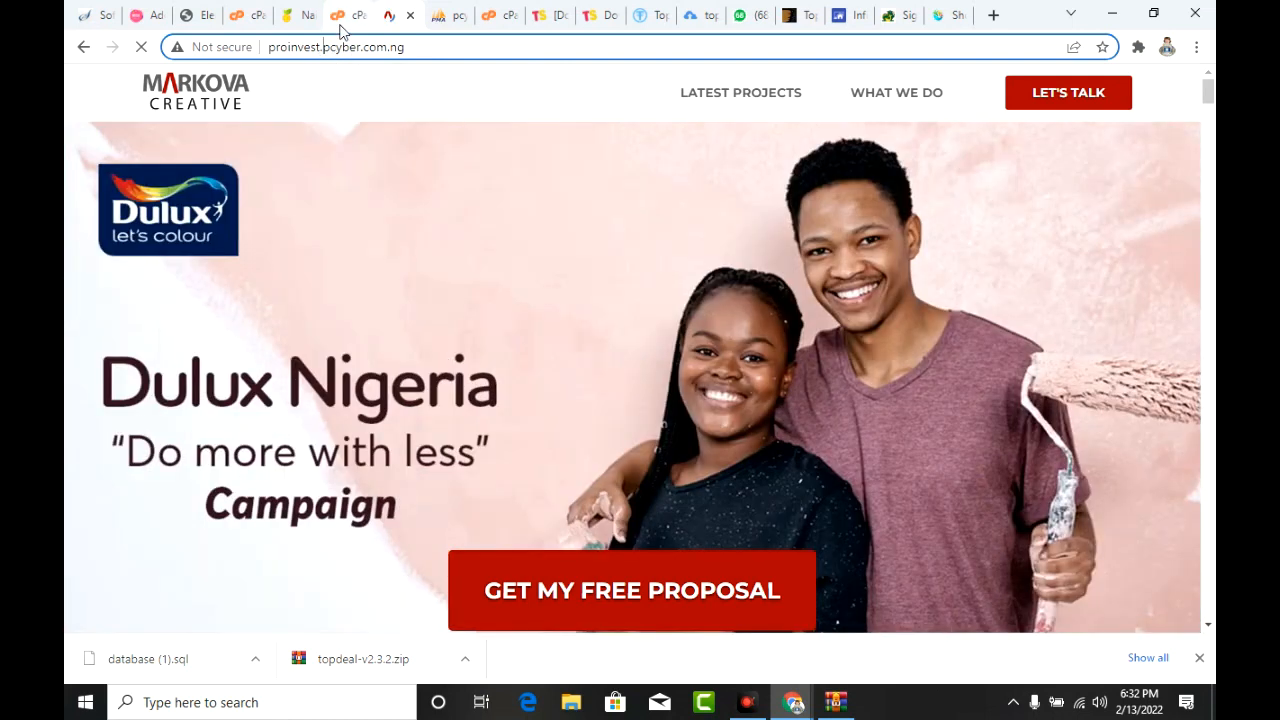
left_click(340, 15)
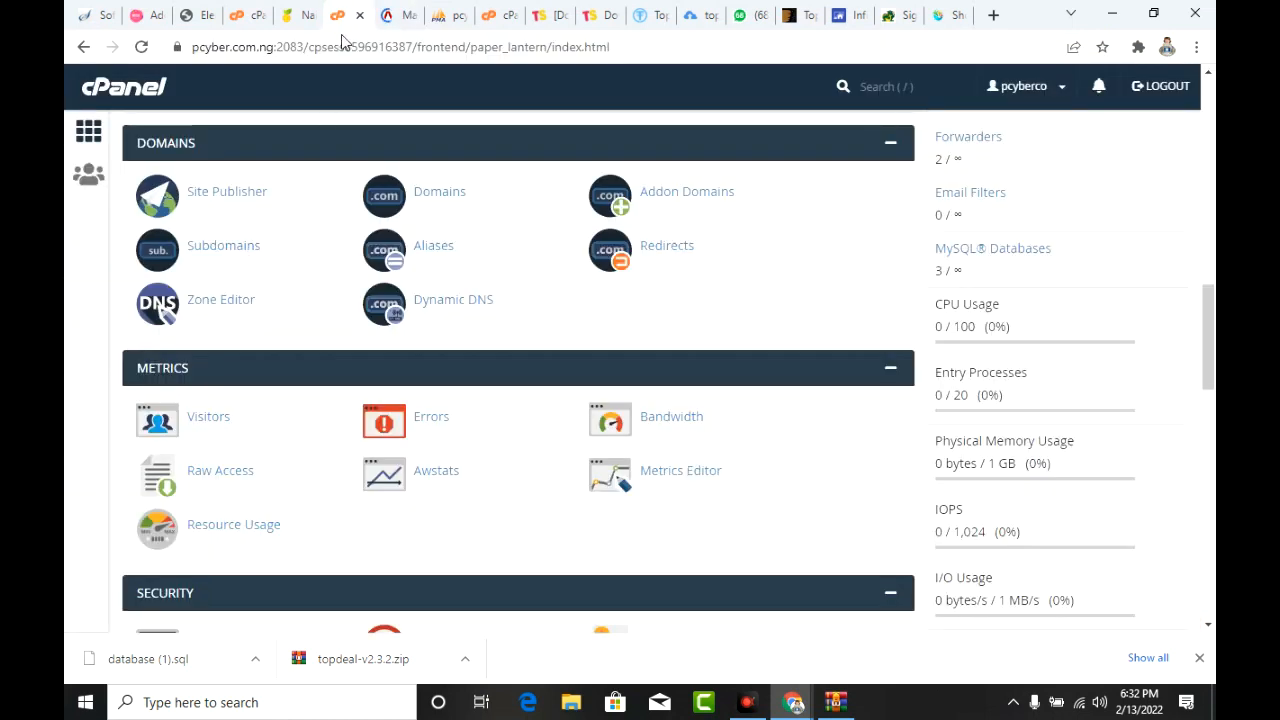
left_click(212, 255)
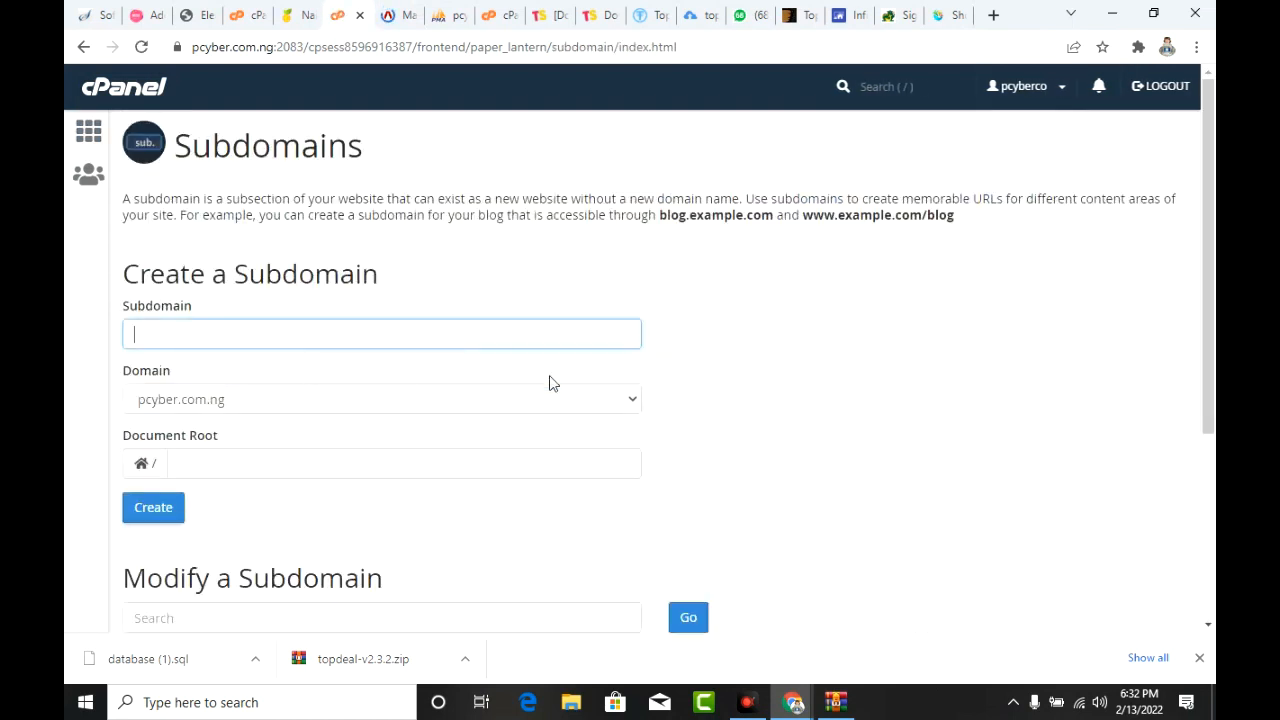
left_click(672, 452)
scroll(672, 452, "down", 3)
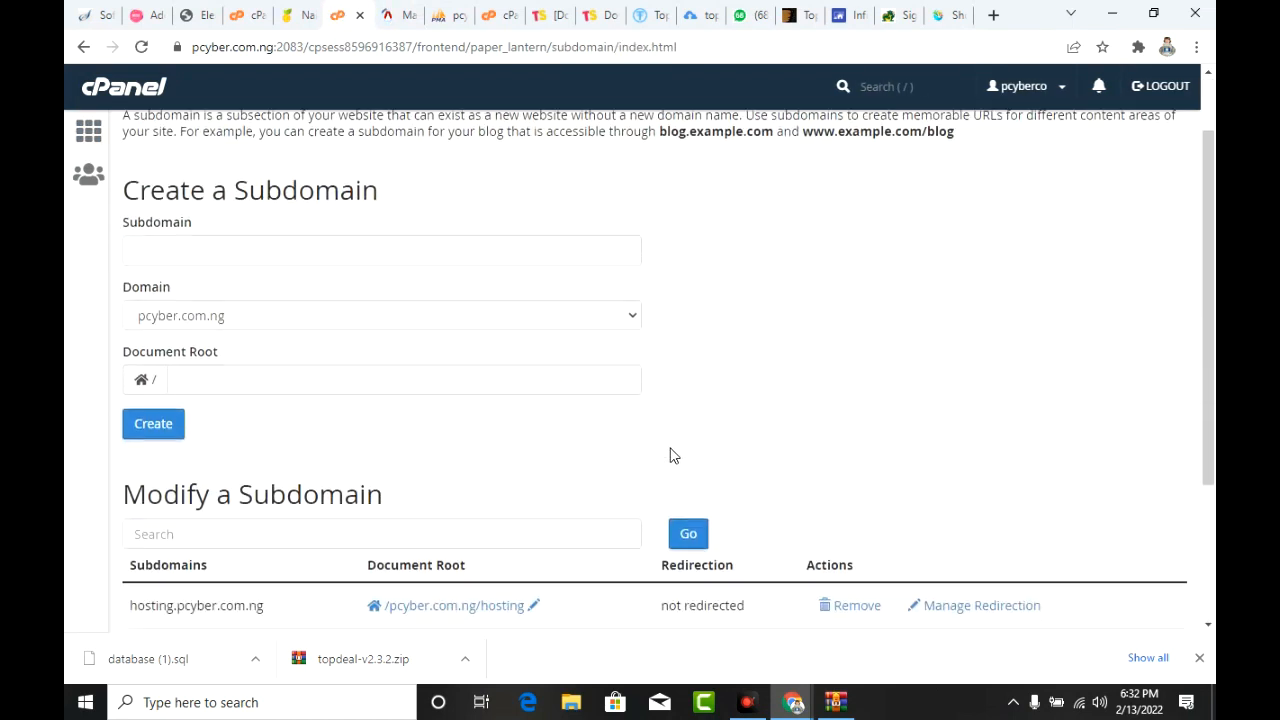
scroll(679, 449, "down", 1)
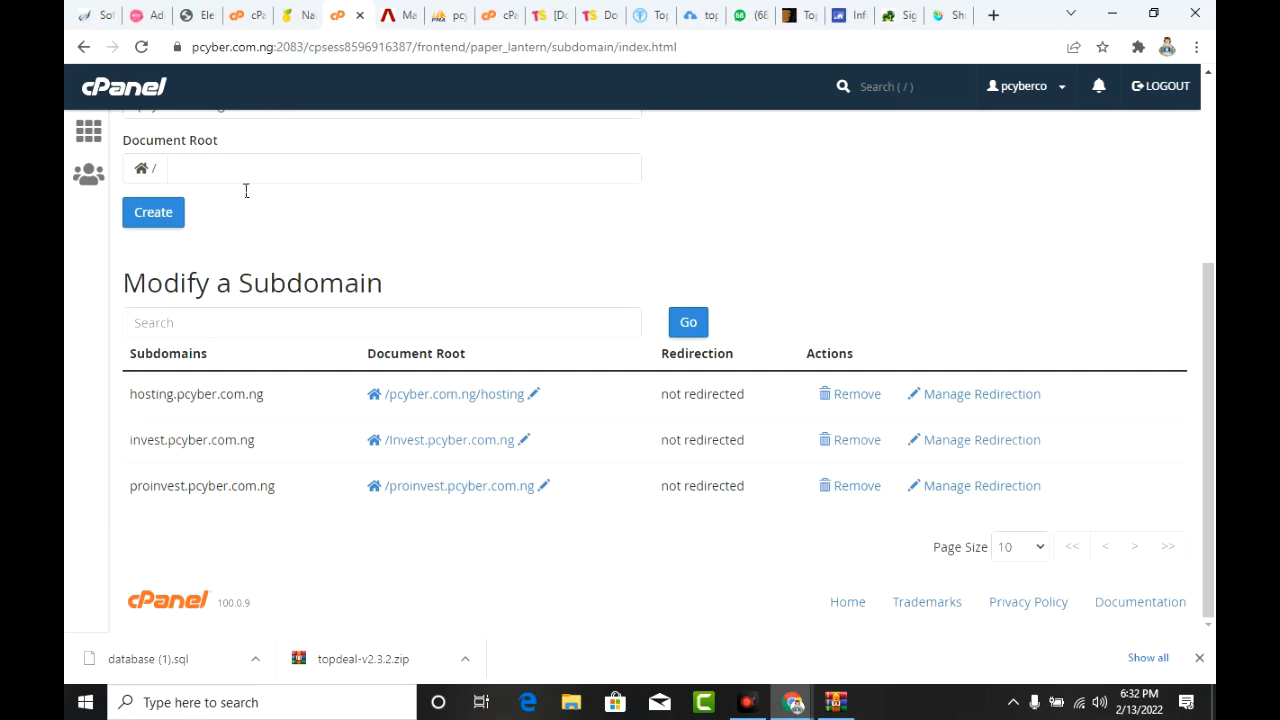
left_click(396, 15)
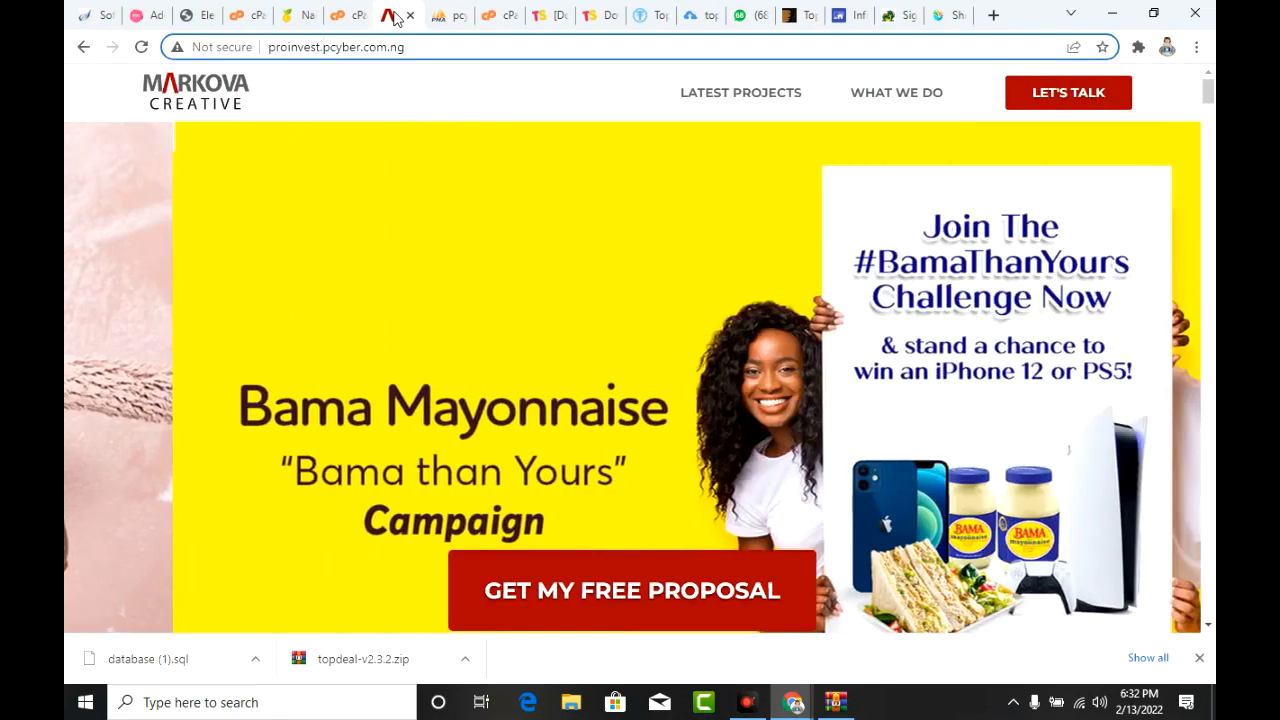
left_click(352, 14)
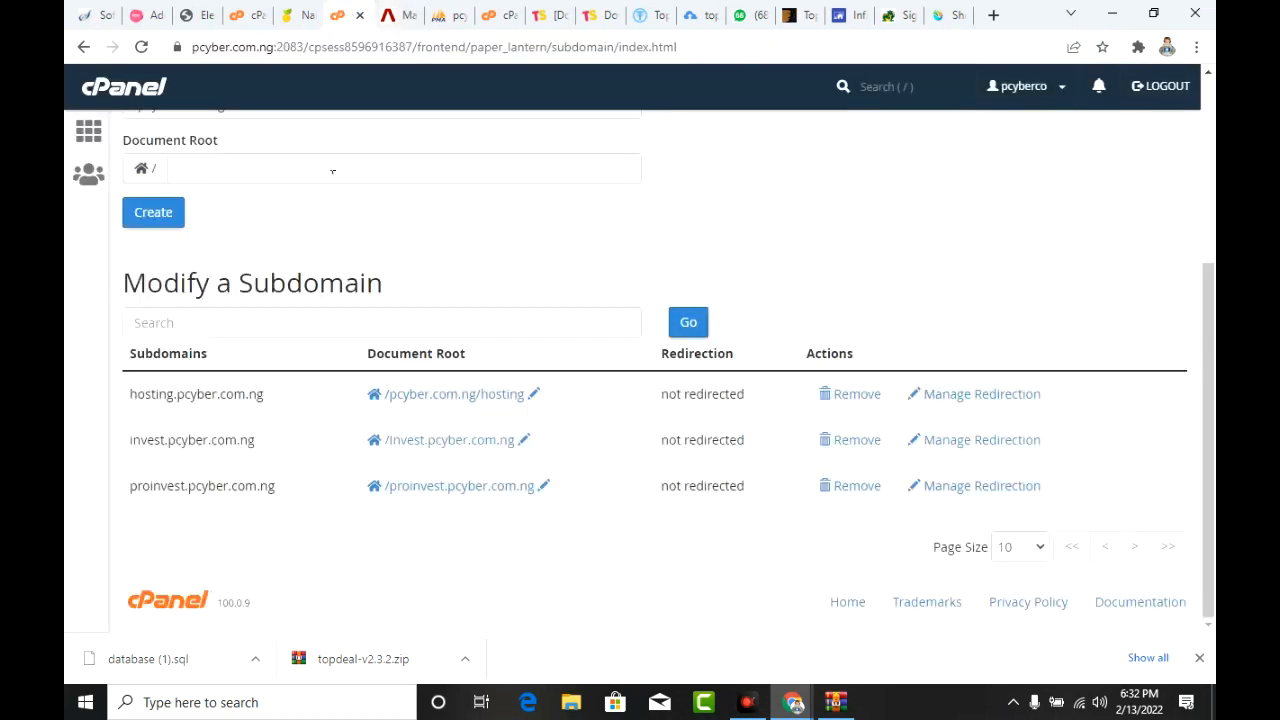
left_click(398, 18)
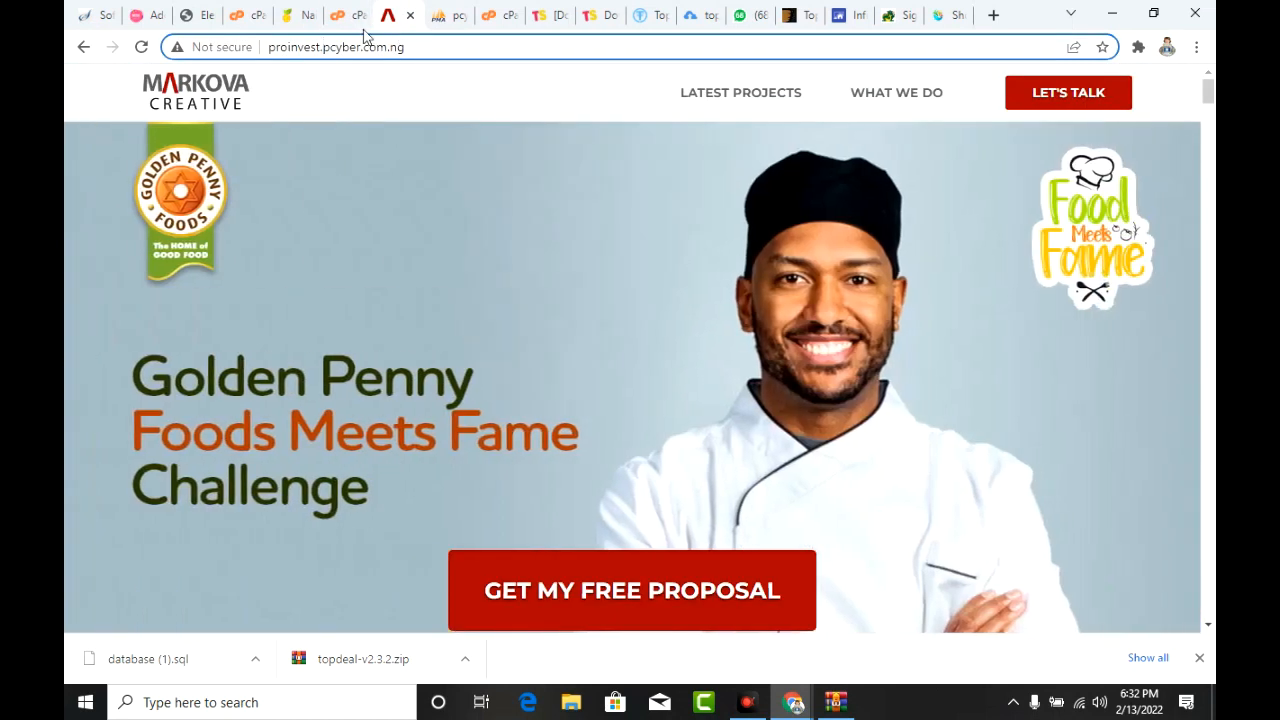
left_click(333, 15)
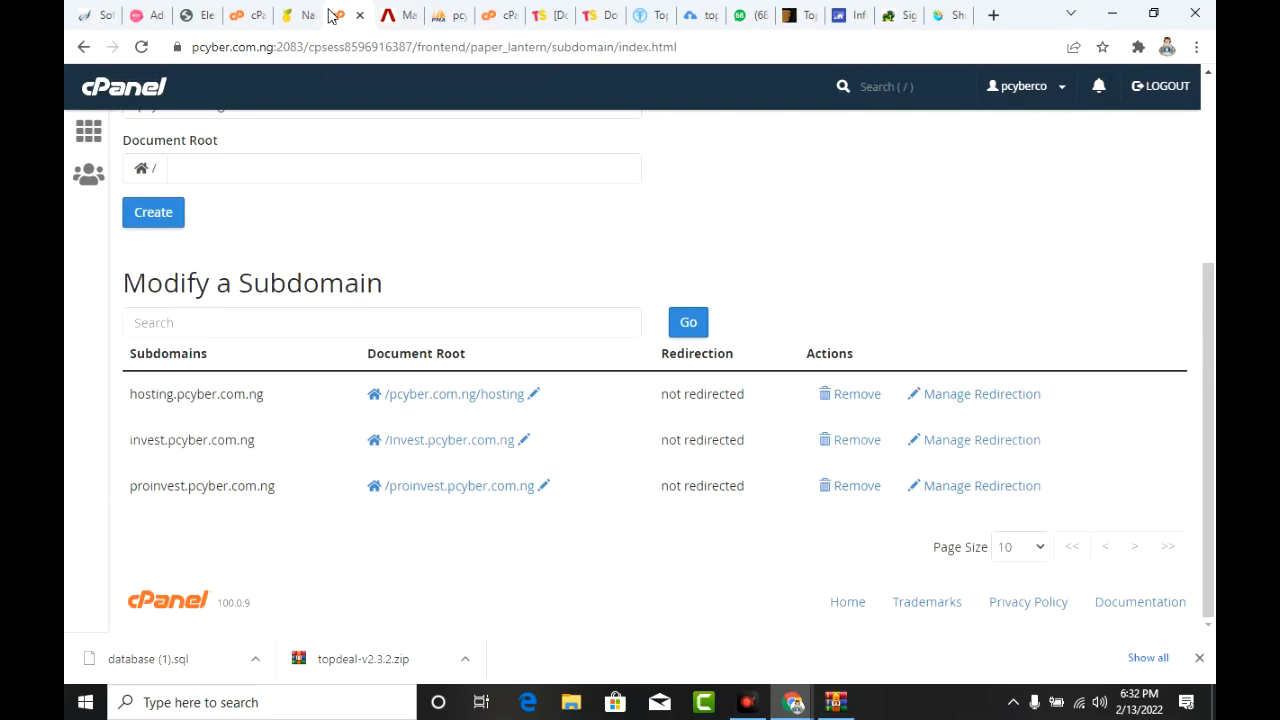
left_click(132, 106)
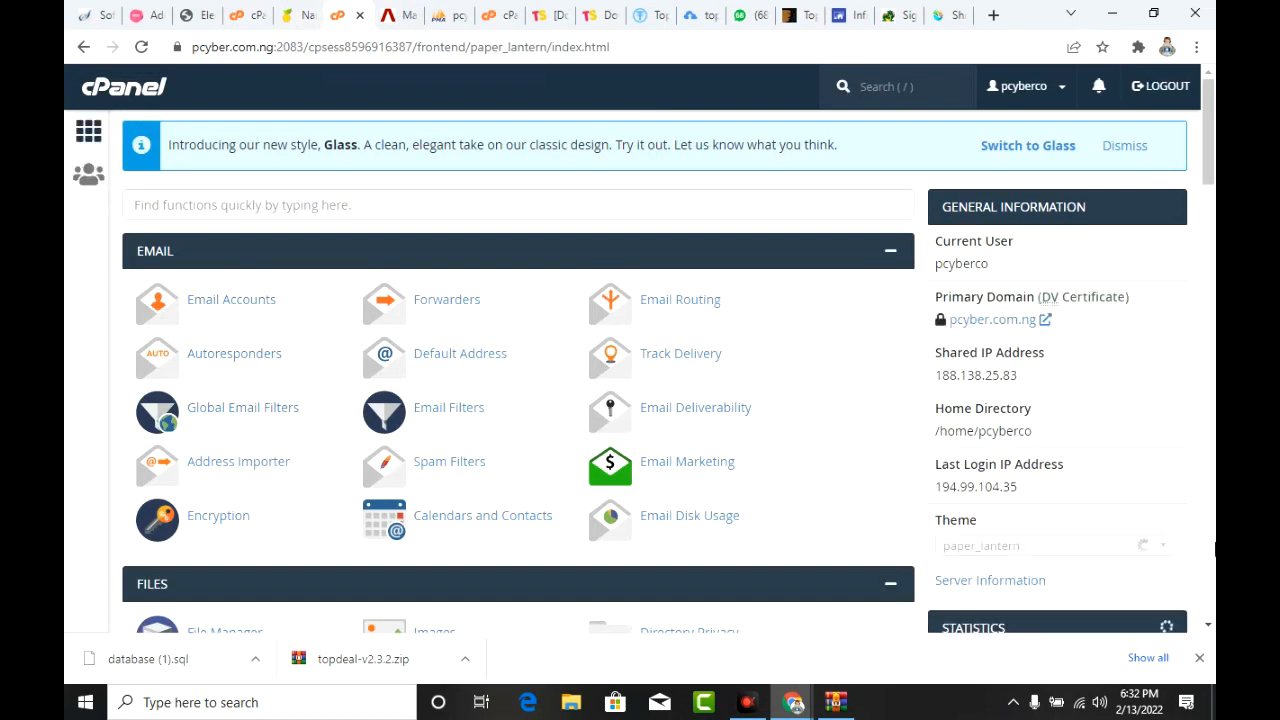
scroll(1216, 548, "down", 5)
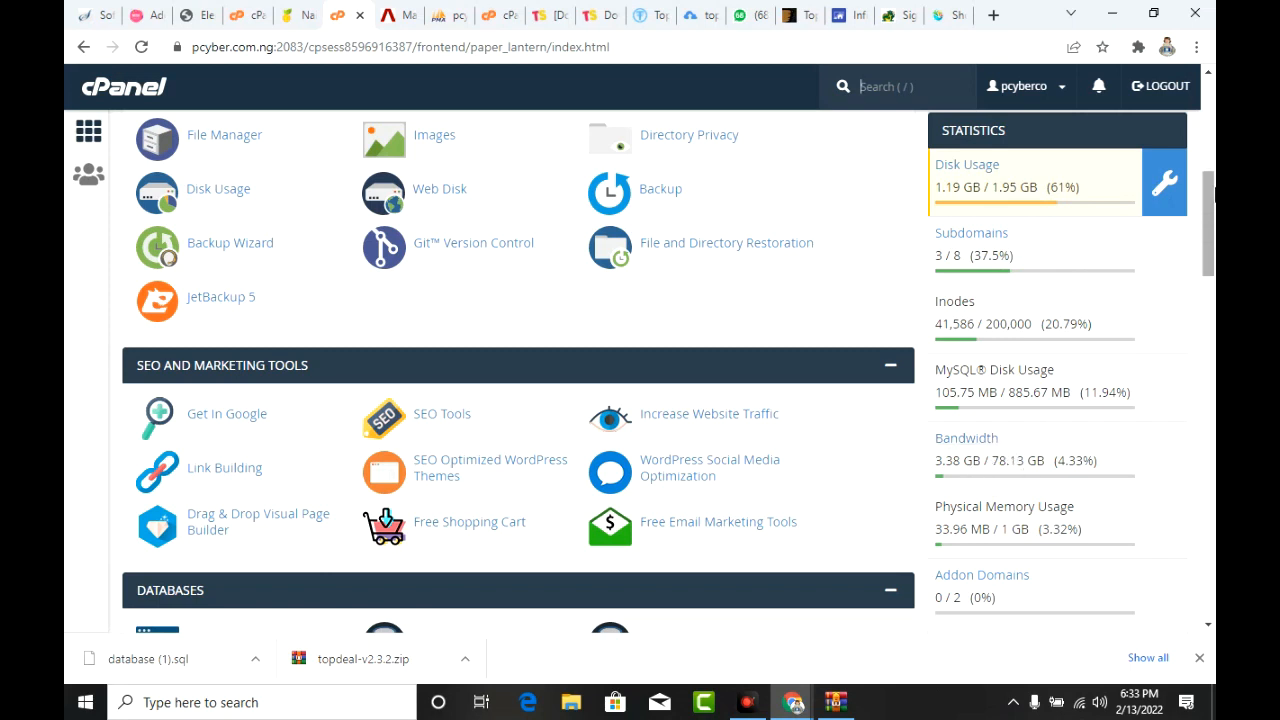
- Scroll the cPanel home page down to WordPress Manager by Softaculous under Software
left_click_drag(1209, 195, 1209, 105)
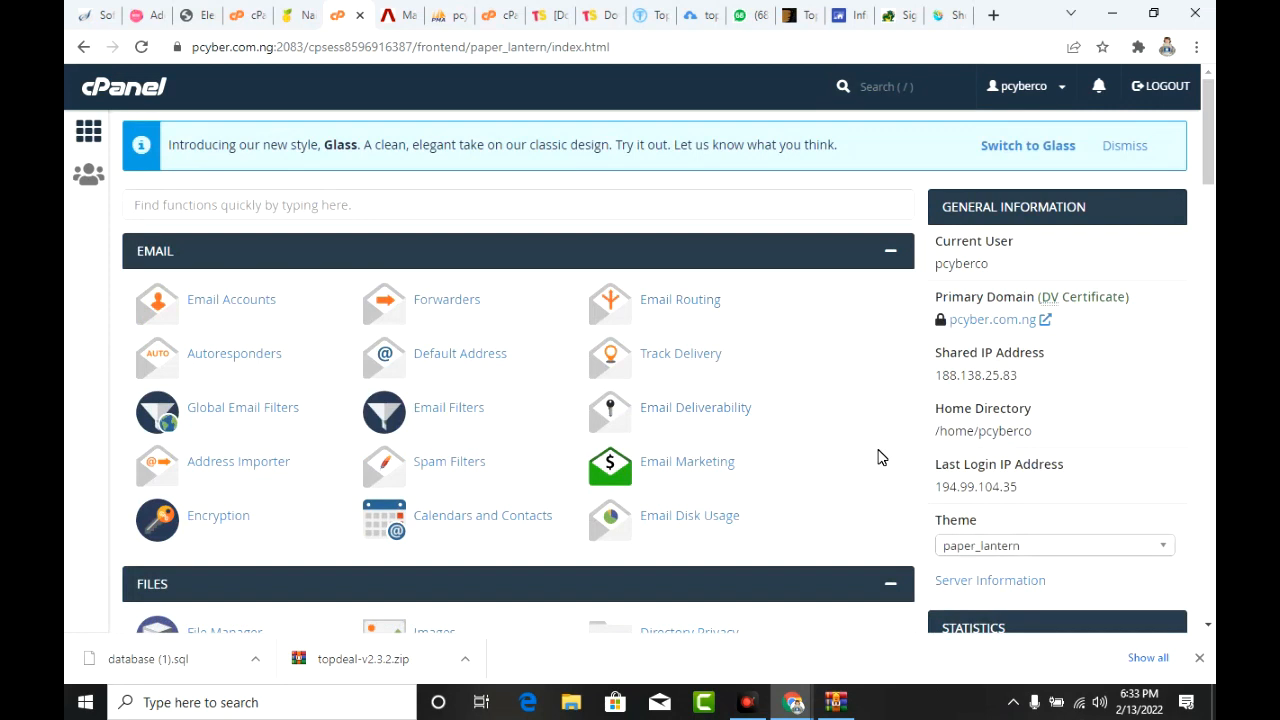
scroll(880, 456, "down", 1)
scroll(880, 456, "down", 3)
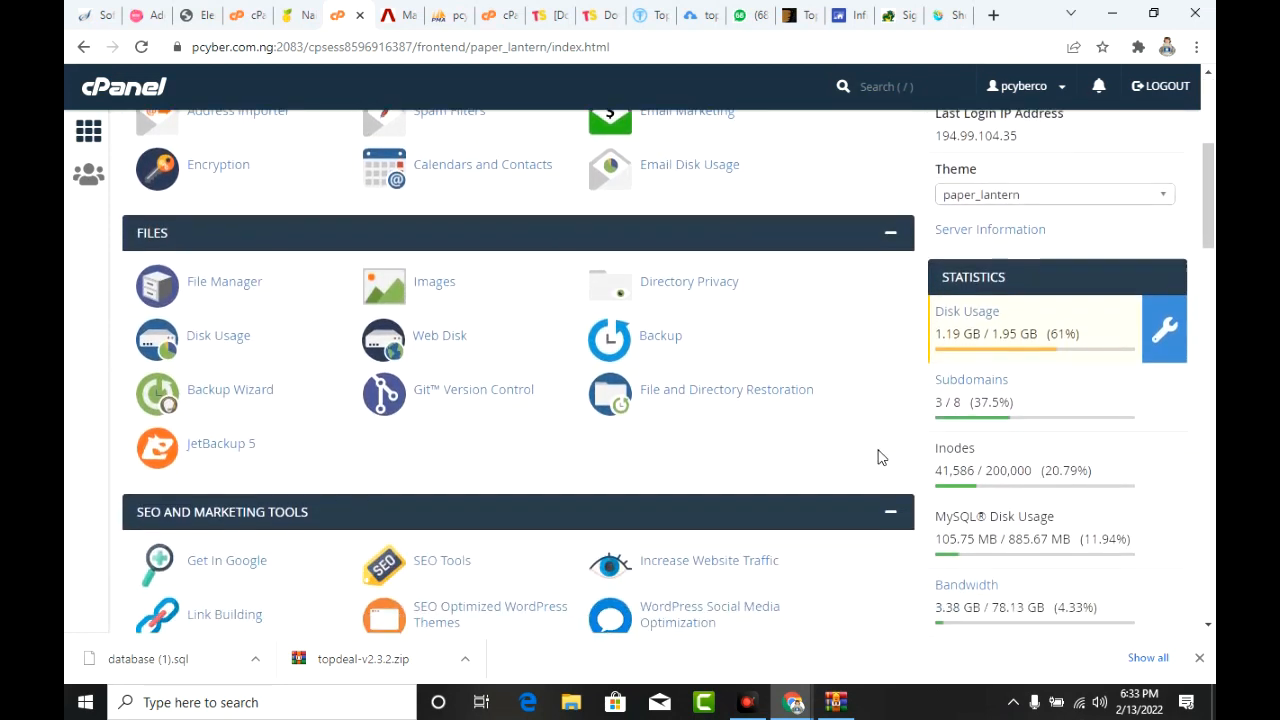
scroll(878, 456, "down", 5)
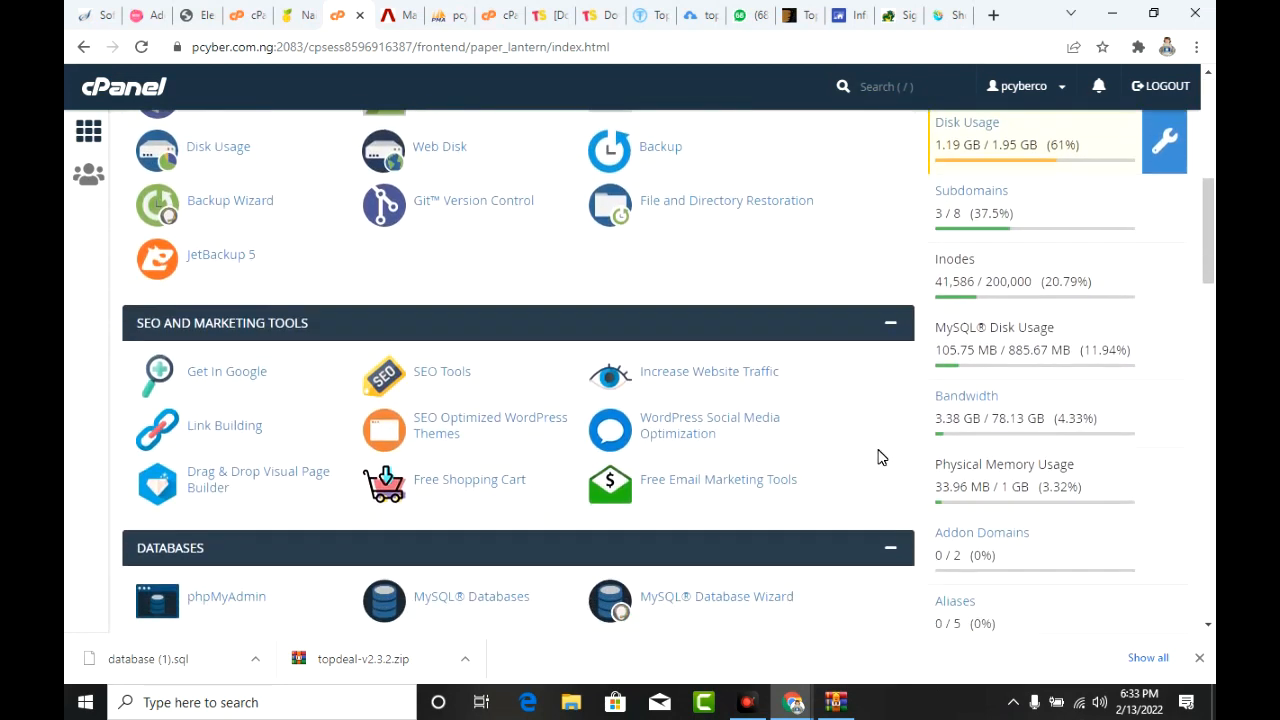
scroll(878, 456, "down", 1)
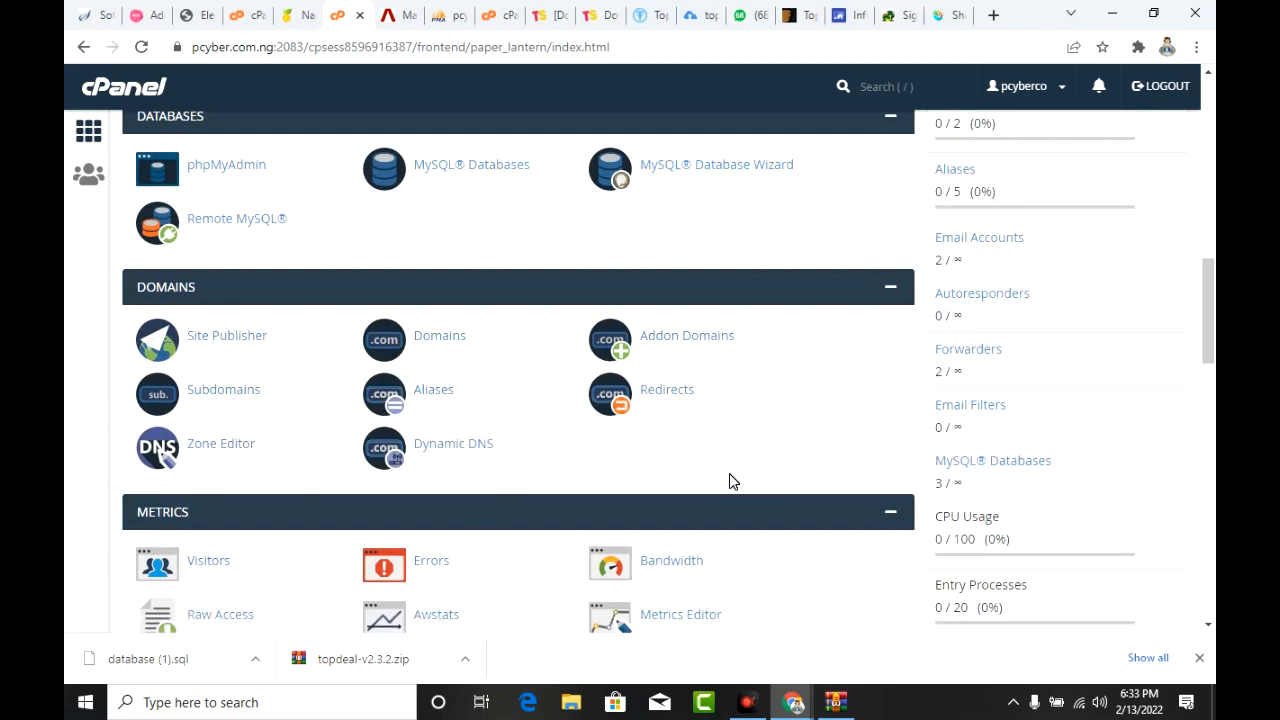
scroll(729, 481, "down", 3)
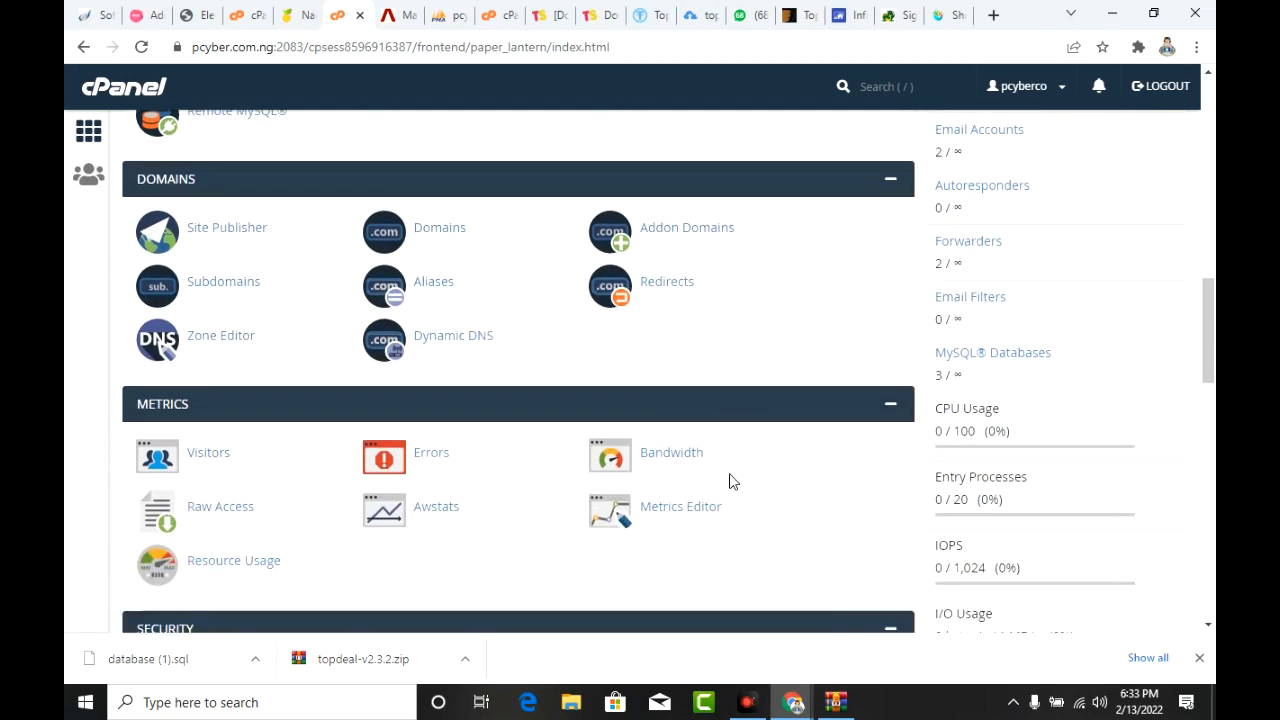
scroll(729, 481, "down", 3)
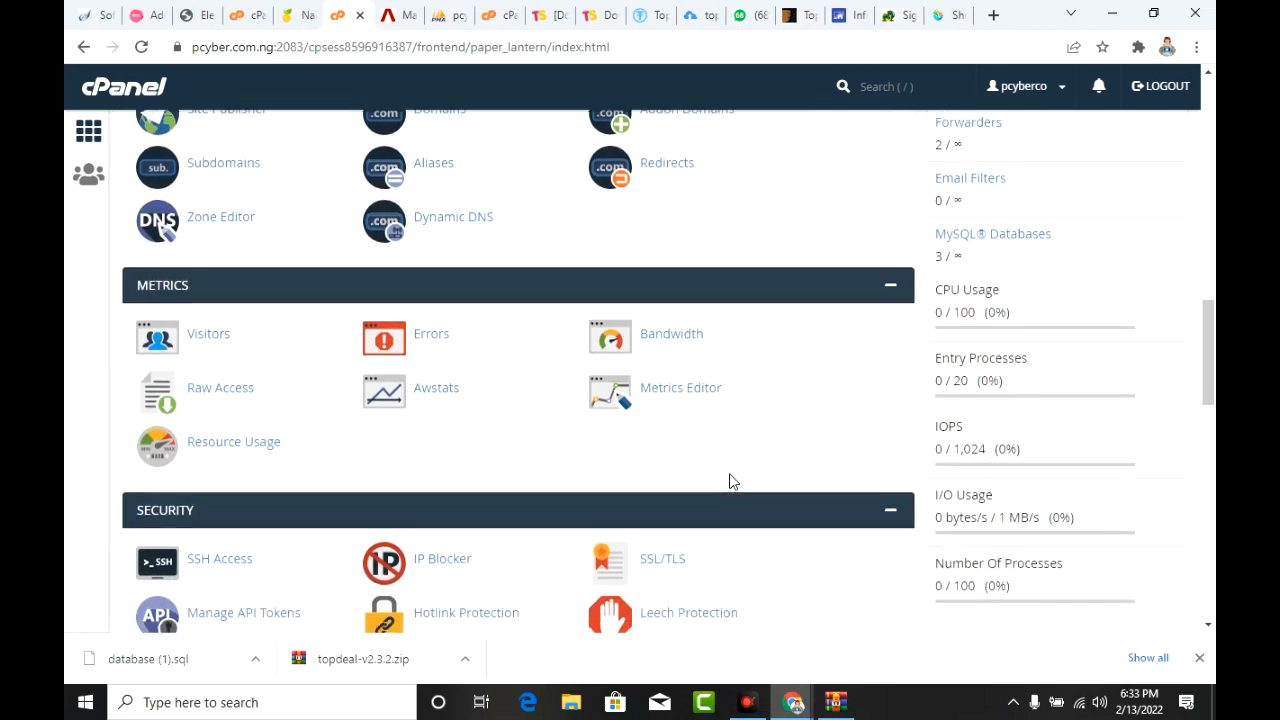
scroll(736, 483, "down", 5)
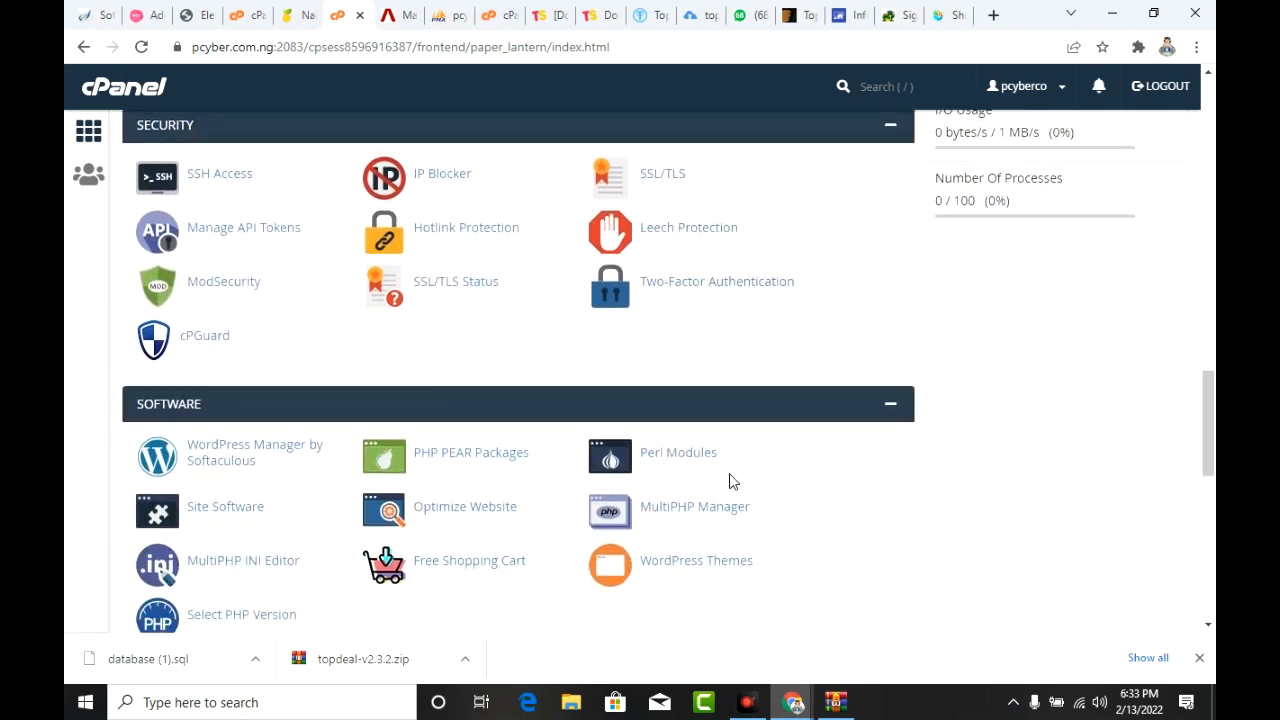
scroll(729, 481, "down", 1)
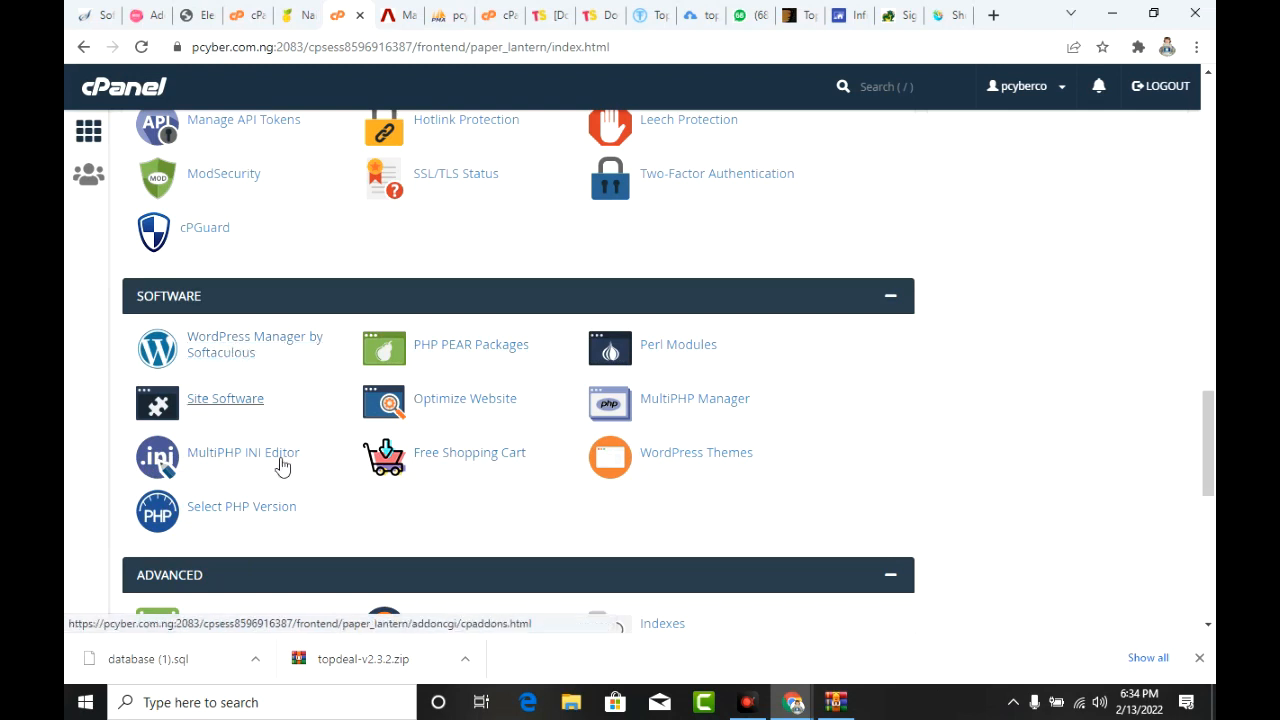
left_click(246, 346)
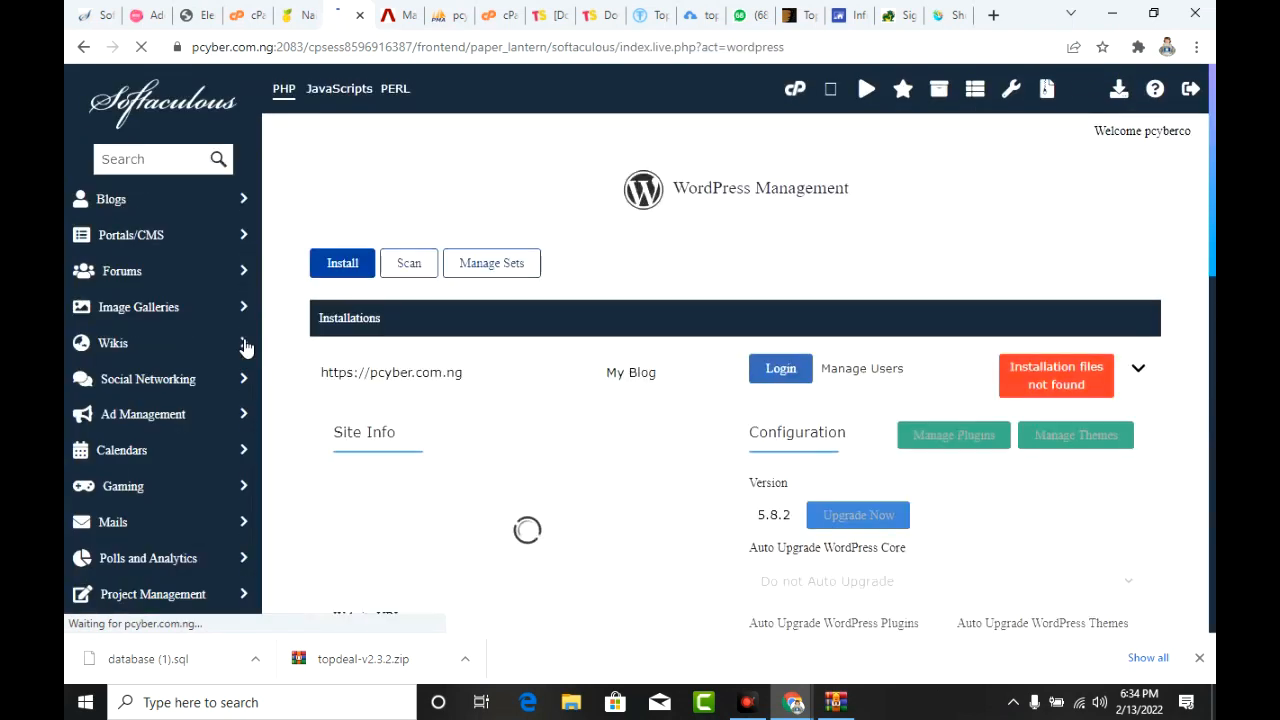
scroll(758, 348, "down", 5)
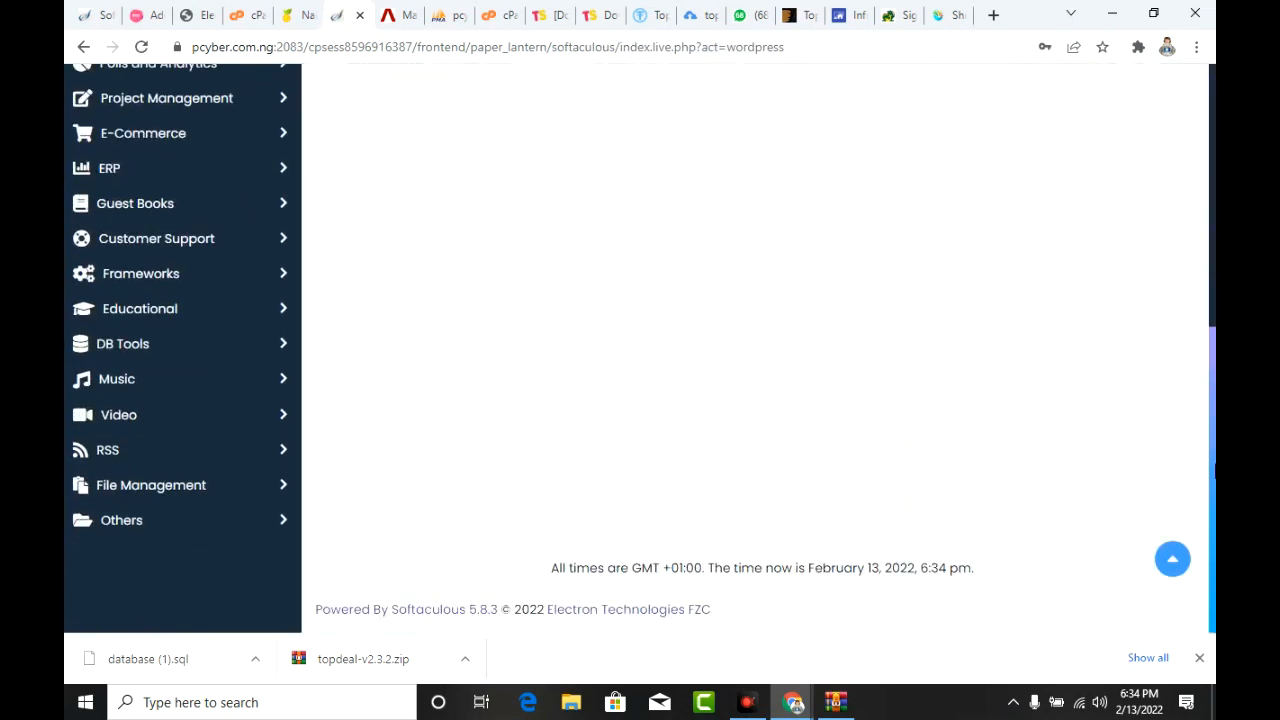
scroll(758, 348, "up", 5)
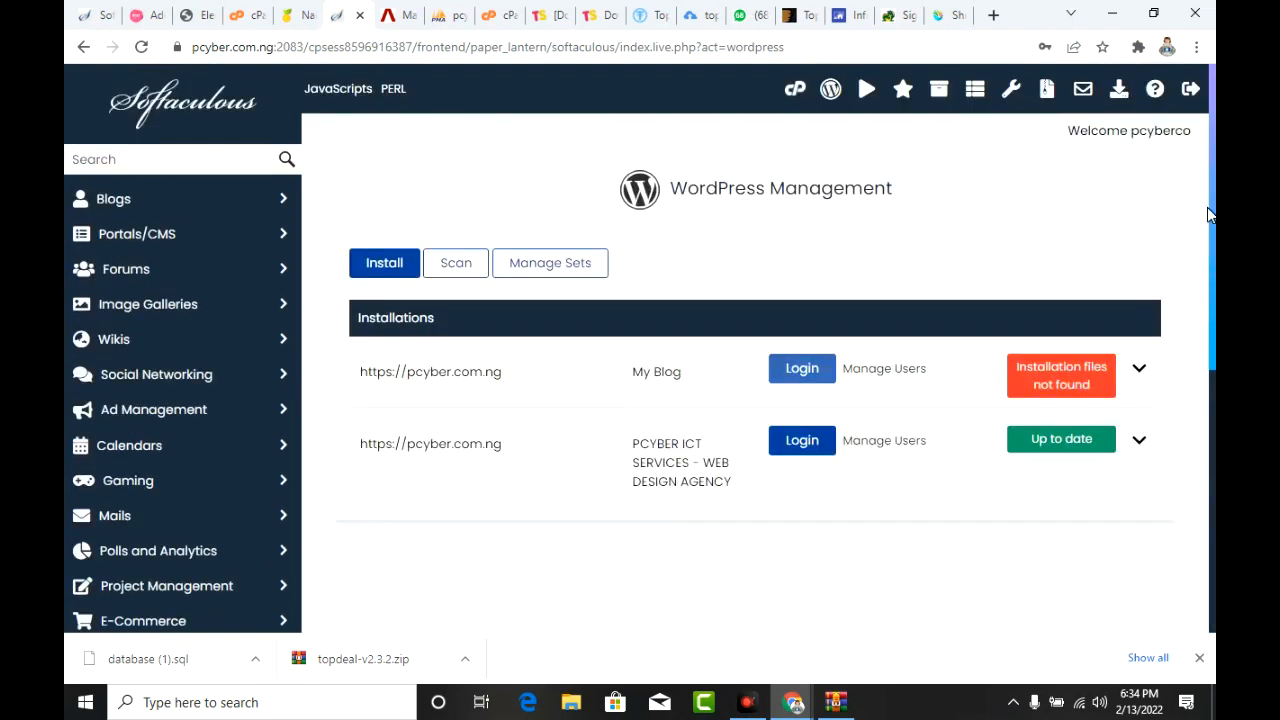
left_click(796, 89)
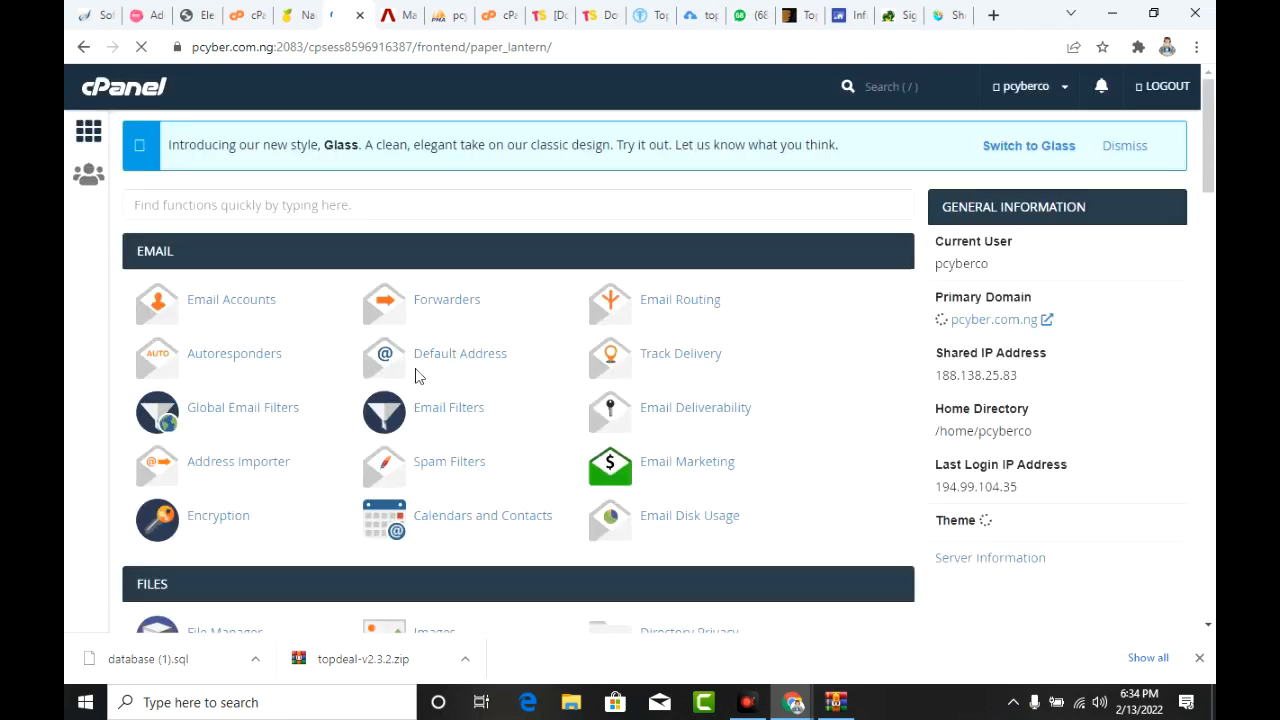
- Scroll down to Softaculous Apps Installer and page through its Scripts and Categories carousels
scroll(418, 376, "down", 5)
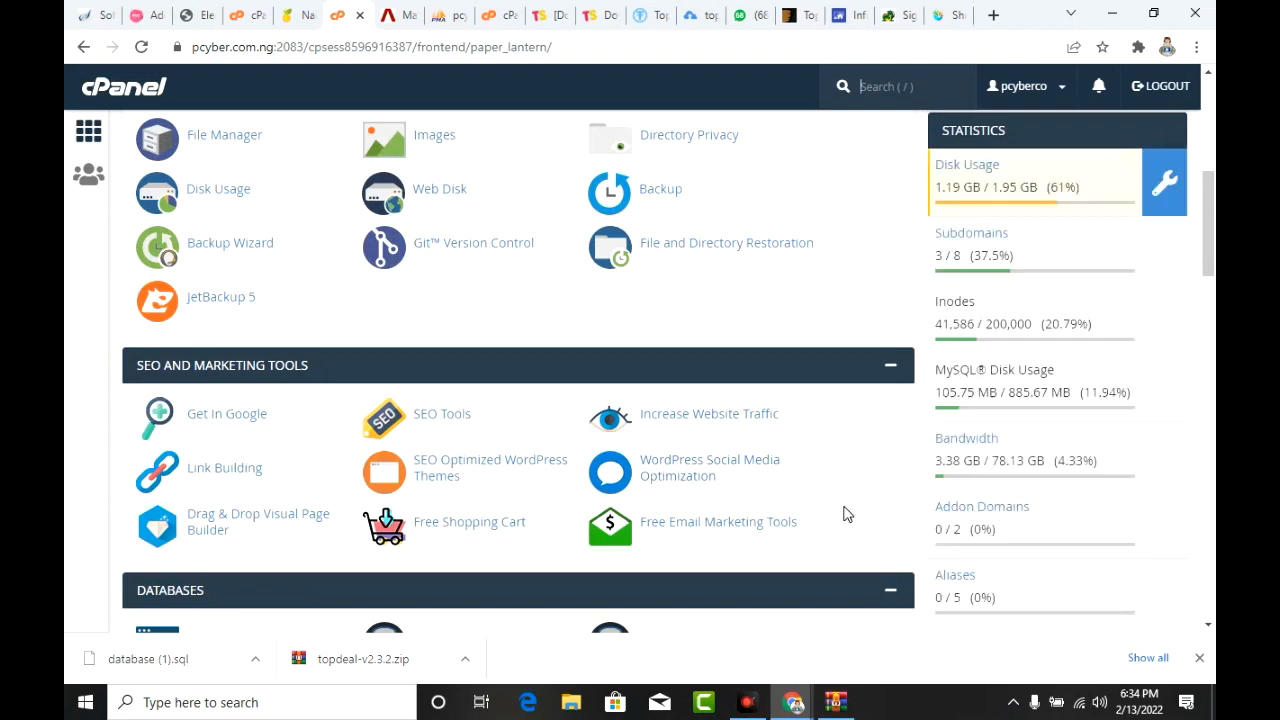
scroll(884, 513, "down", 4)
scroll(884, 513, "down", 4)
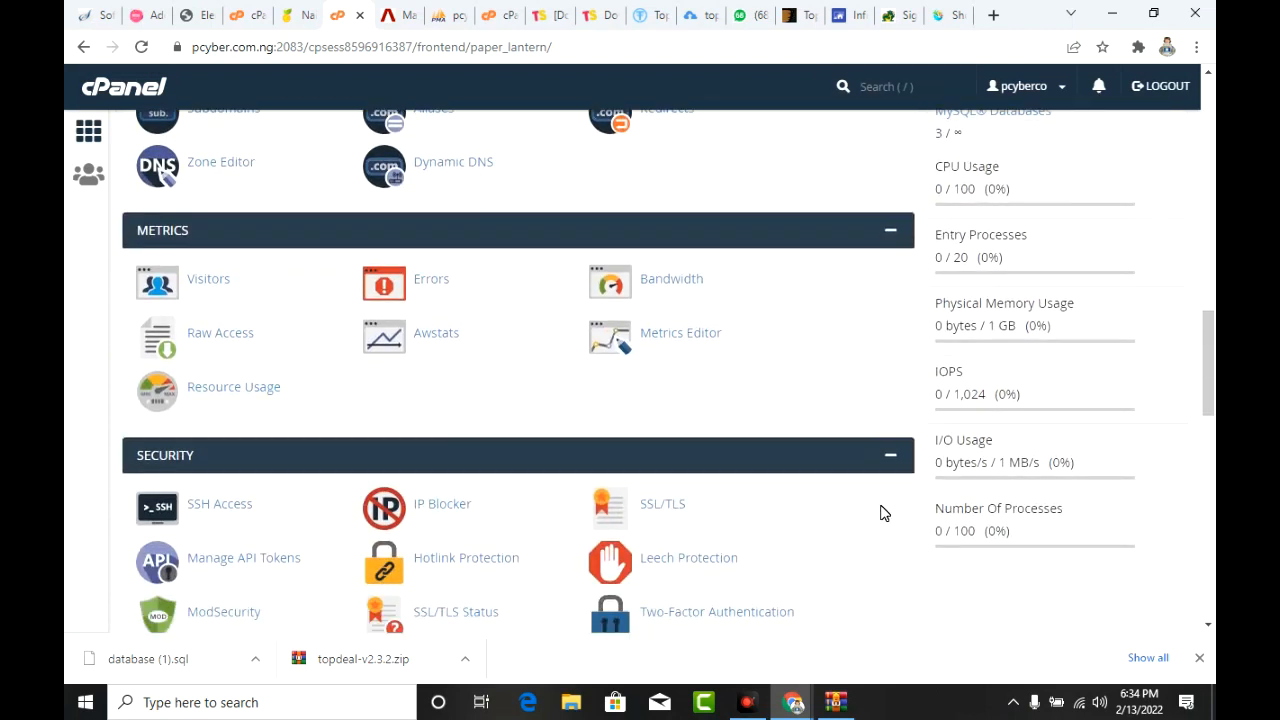
scroll(884, 513, "down", 8)
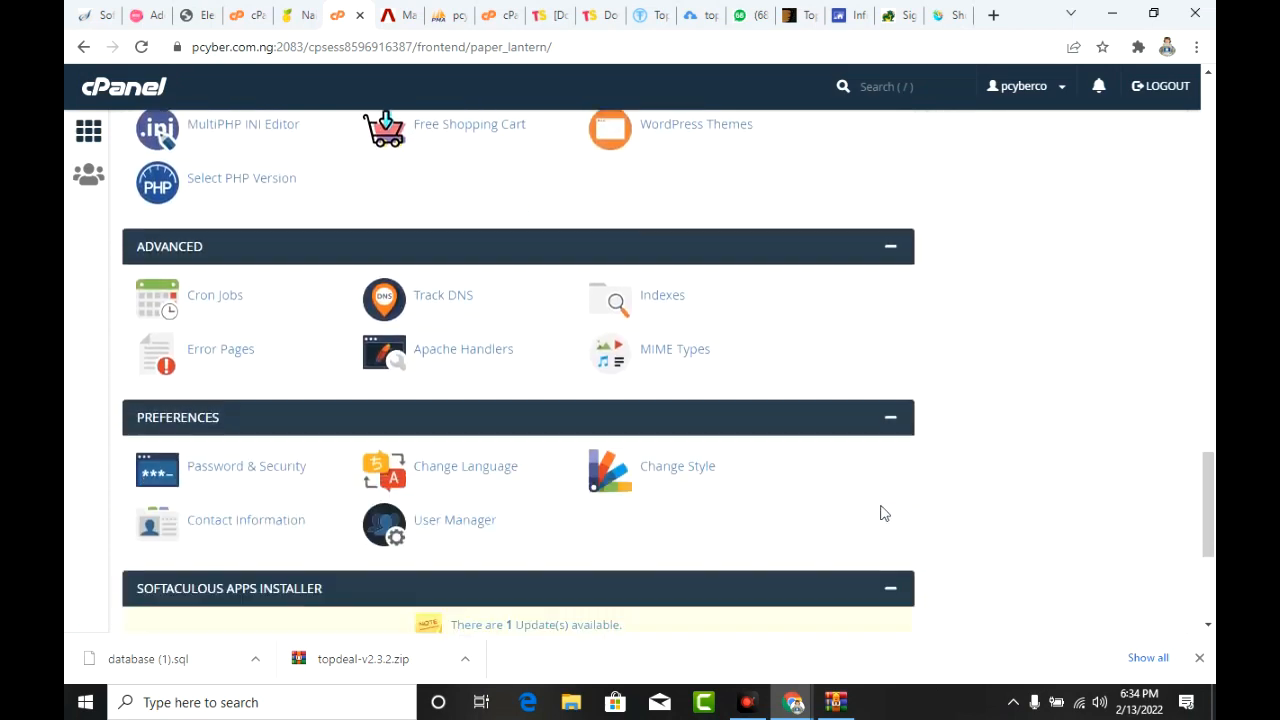
scroll(884, 513, "down", 4)
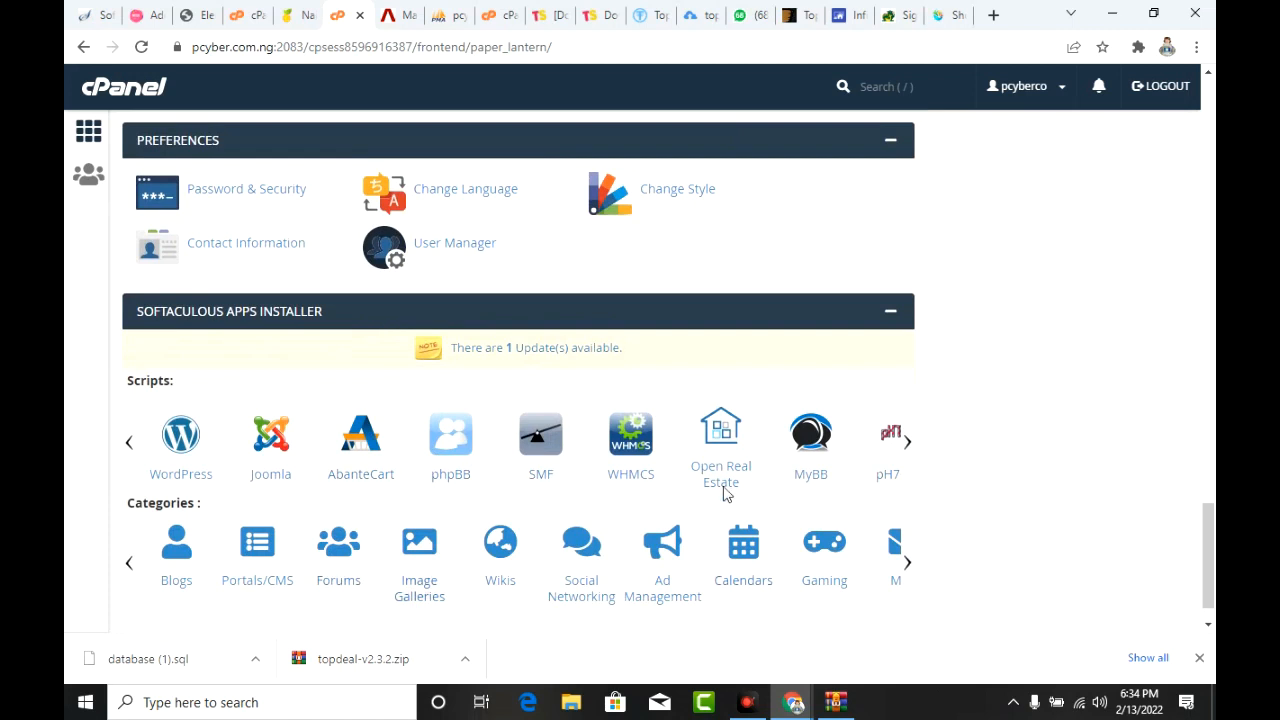
left_click(907, 563)
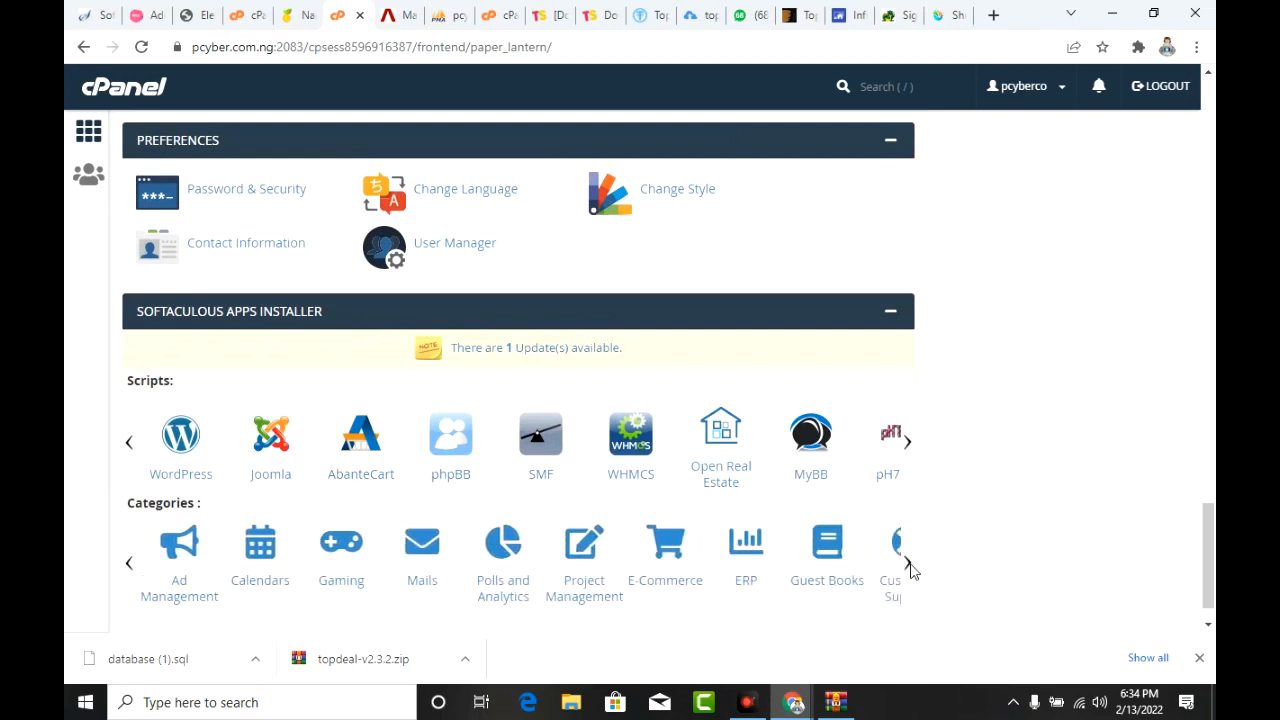
left_click(909, 447)
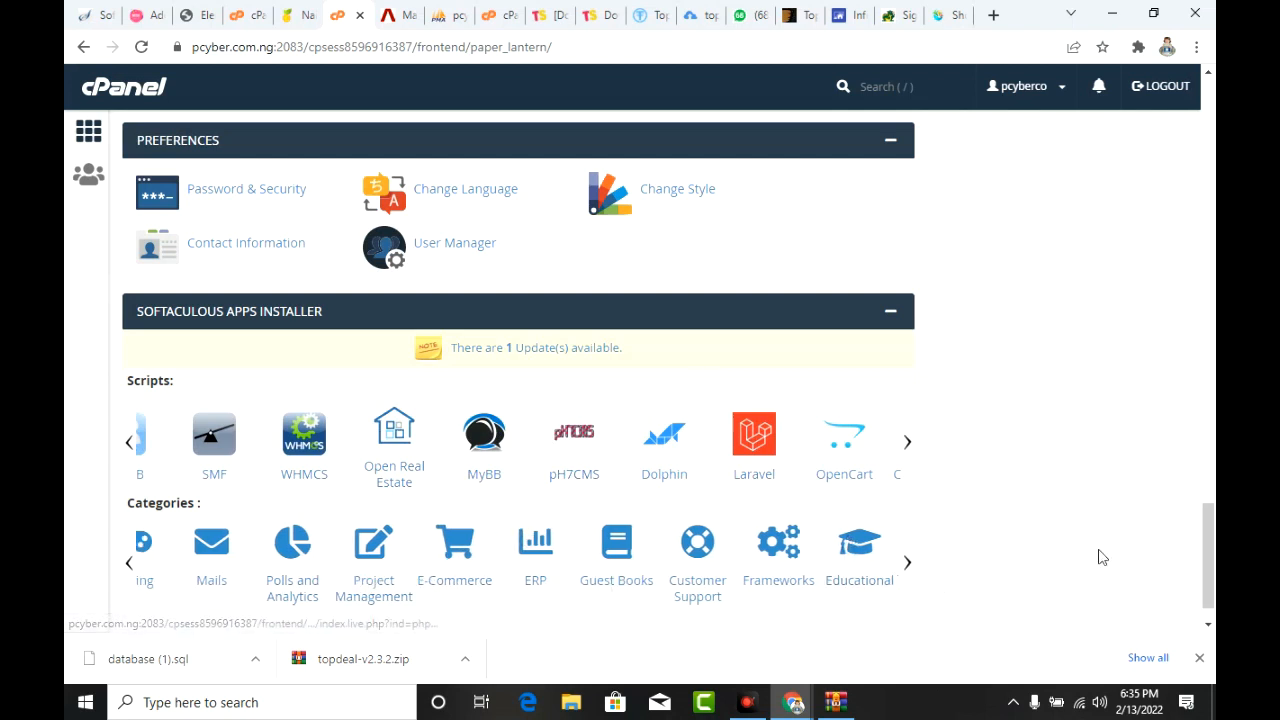
left_click(1210, 620)
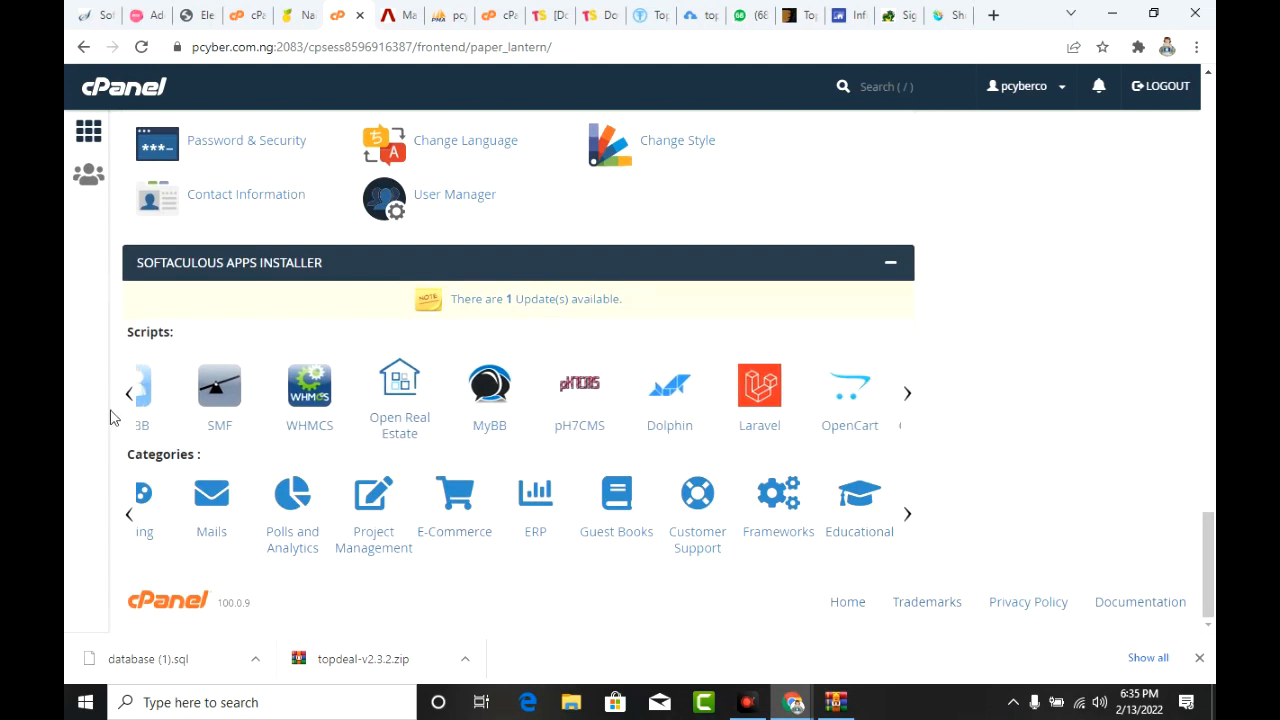
mouse_move(131, 398)
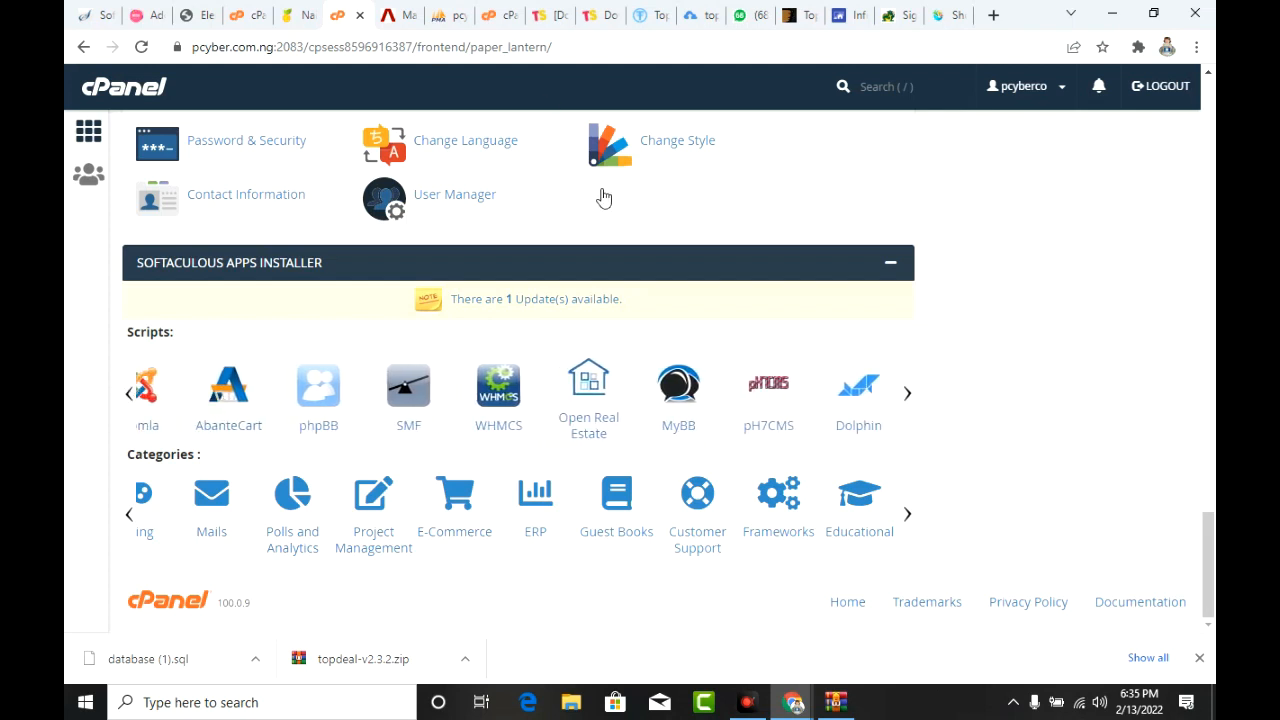
mouse_move(312, 286)
left_mouse_down()
mouse_move(157, 372)
mouse_move(314, 286)
left_mouse_up()
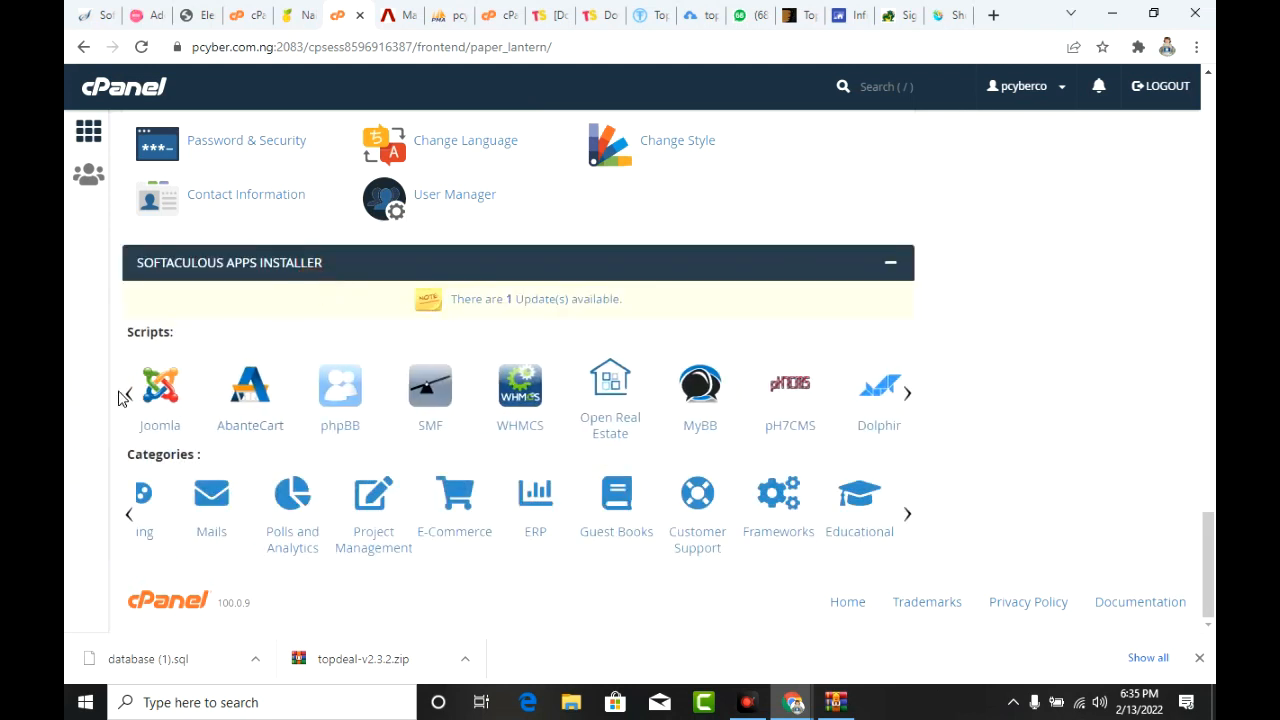
- Open the WordPress script in Softaculous and bring up its Install Now form
left_click(180, 400)
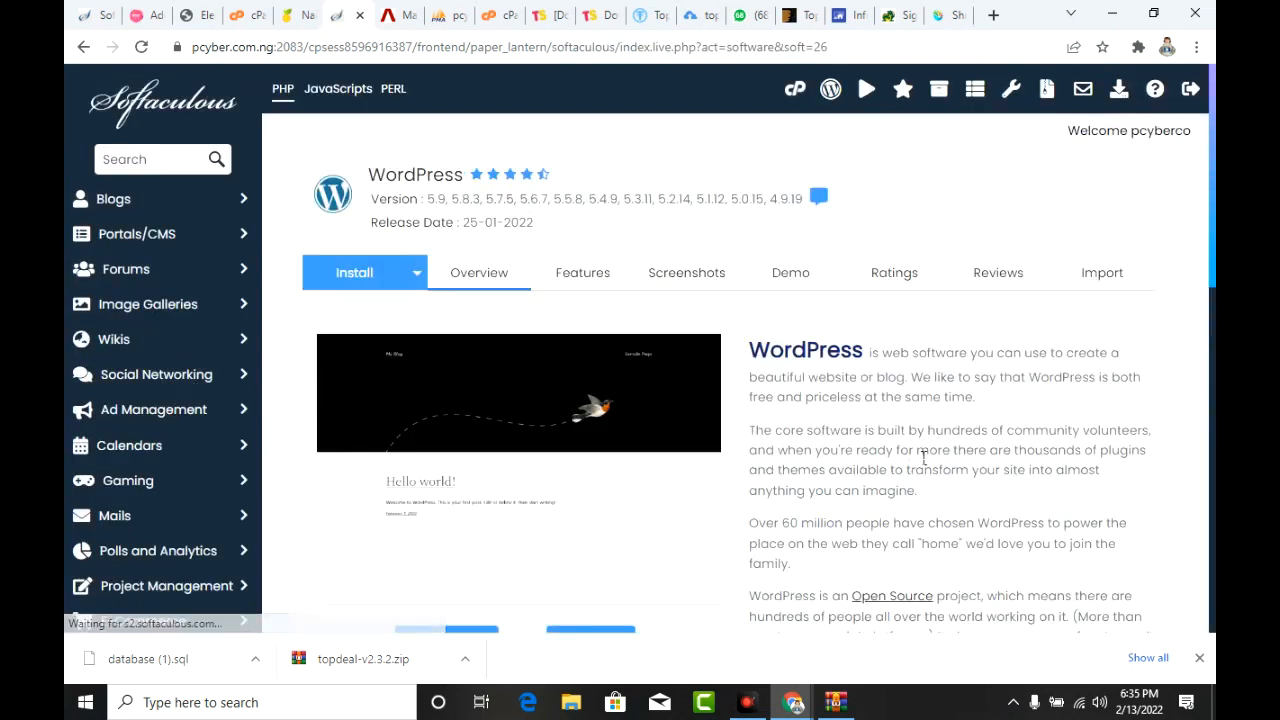
left_click(1211, 458)
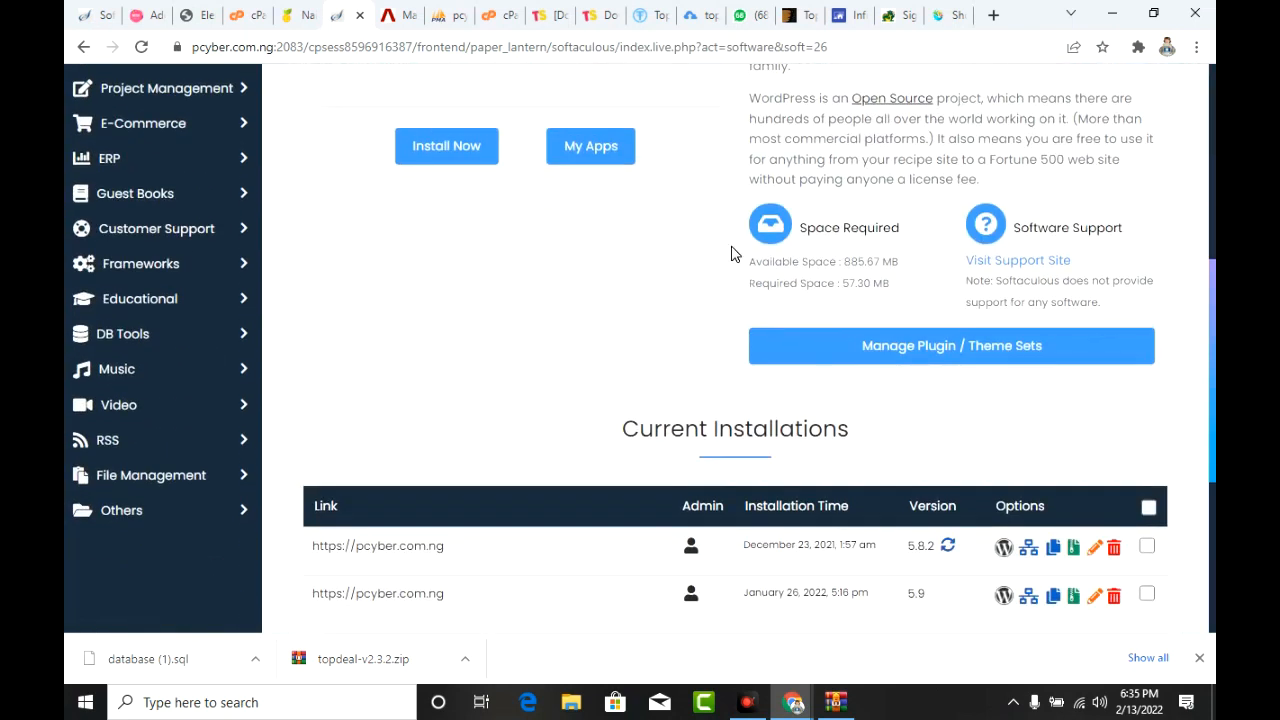
left_click(483, 163)
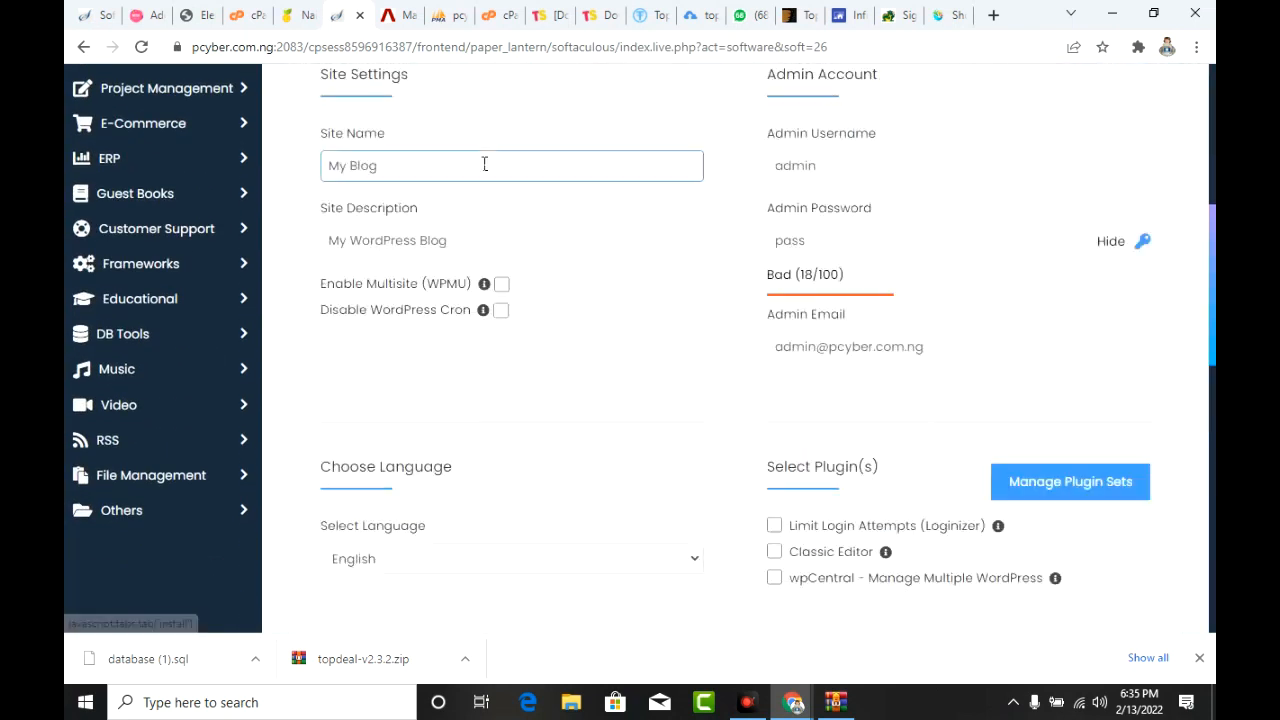
- Replace the default 'My Blog' site name with 'emmy fashion'
double_click(452, 184)
left_click(452, 184)
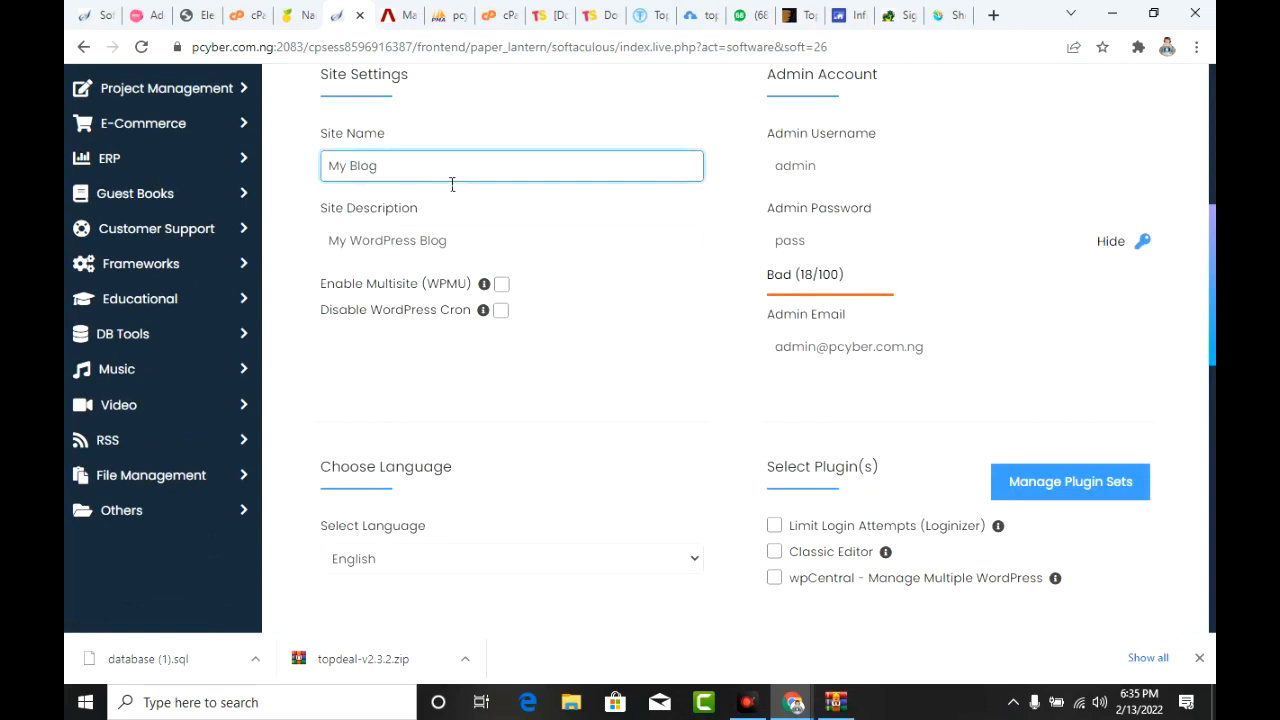
triple_click(343, 166)
right_click(343, 166)
double_click(343, 166)
triple_click(351, 173)
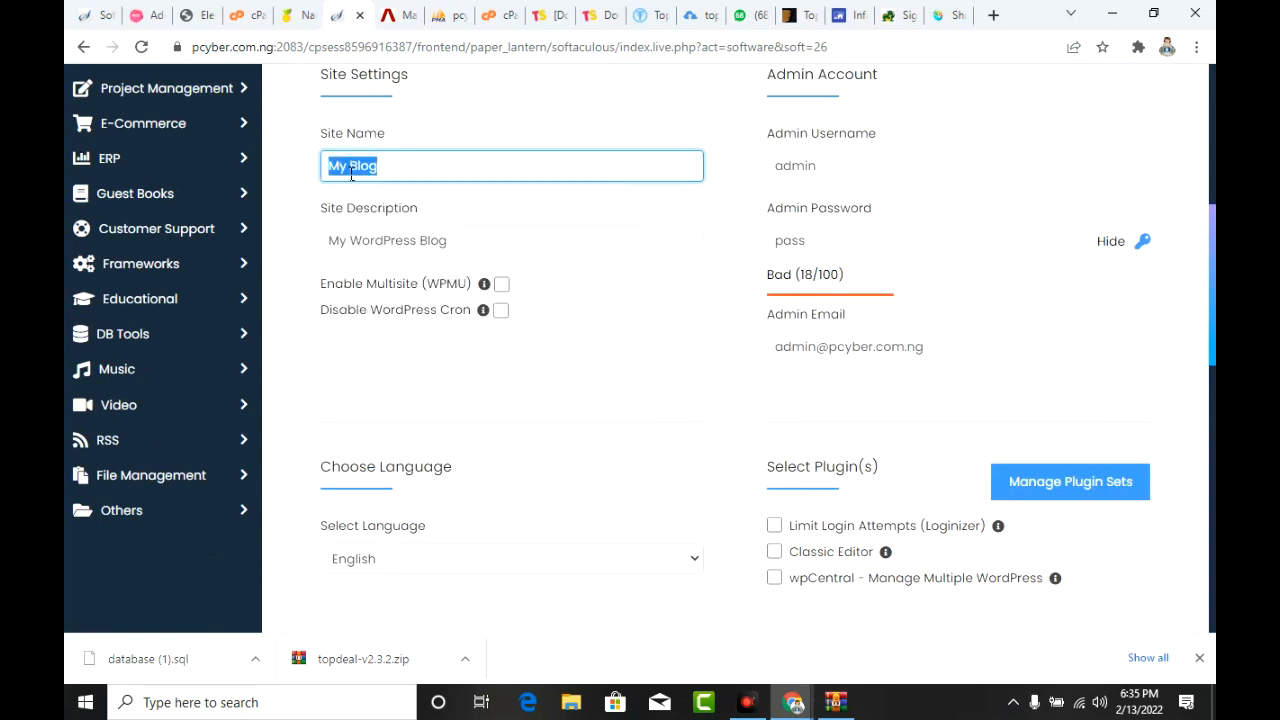
triple_click(351, 173)
type("emmy fashion")
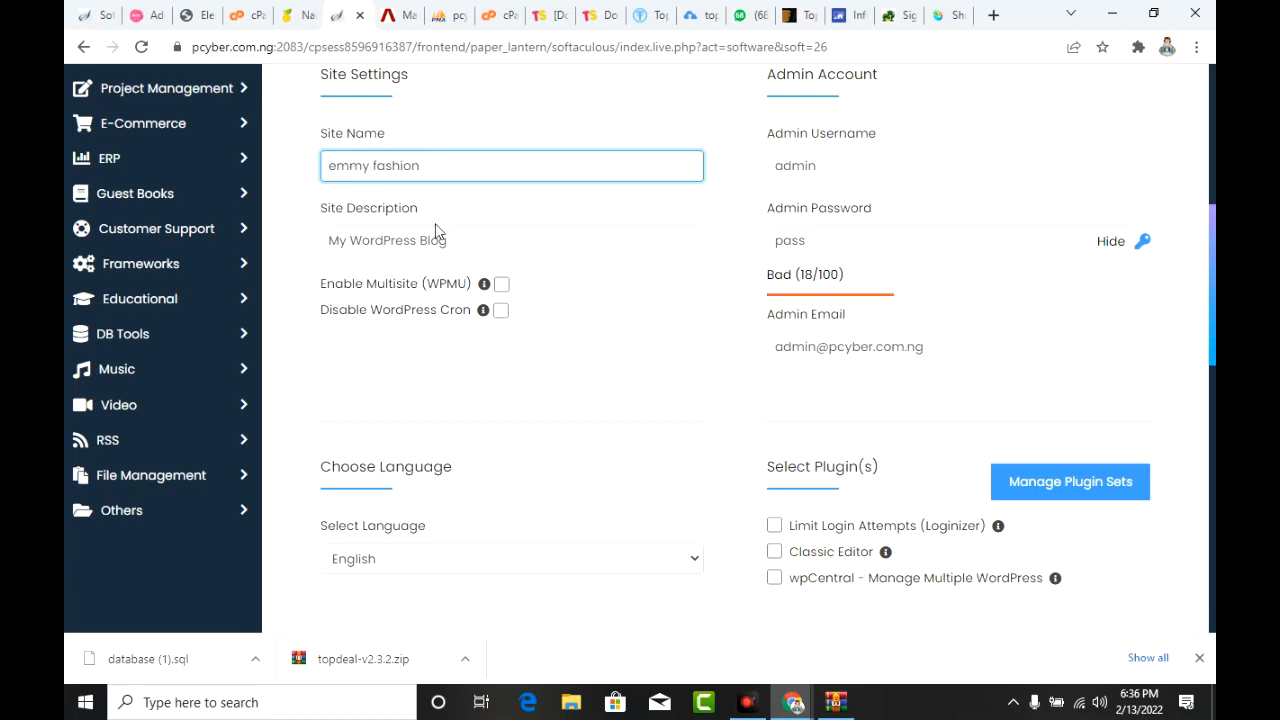
- Replace the site description with 'bestr ns'
double_click(407, 240)
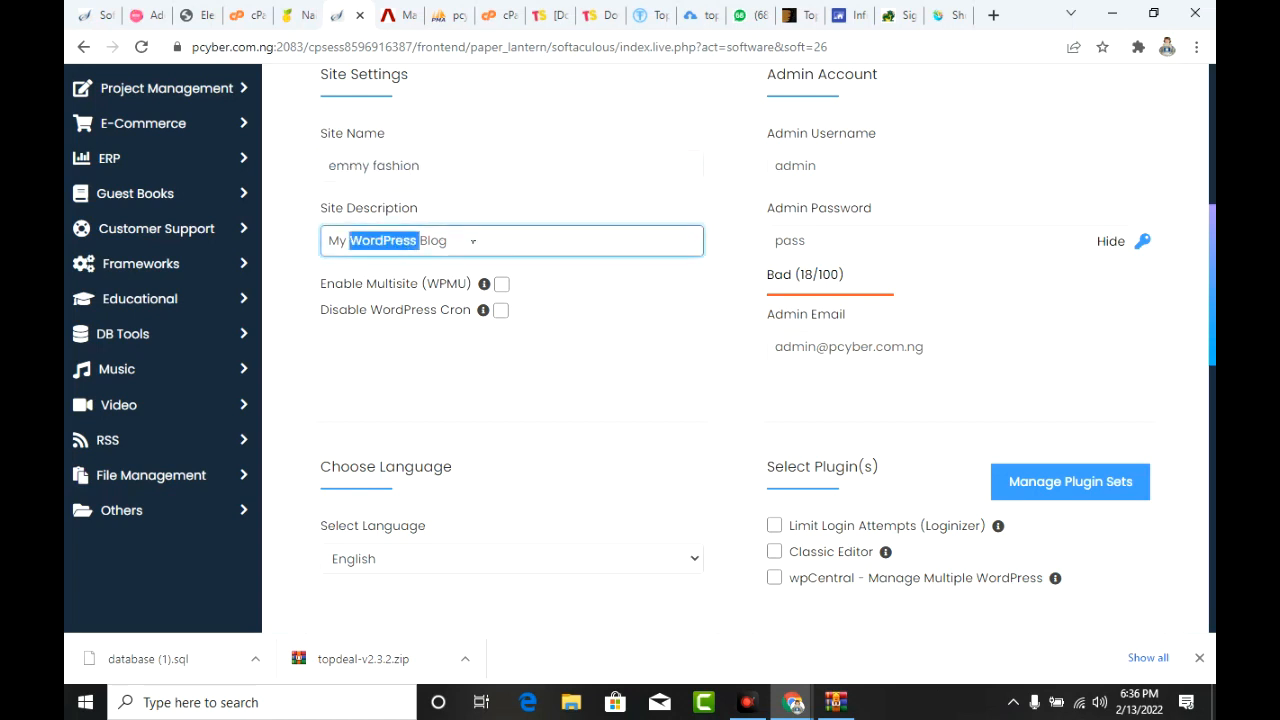
left_click(473, 241)
key("BackSpace")
key("BackSpace")
key("BackSpace")
key("BackSpace")
key("BackSpace")
key("BackSpace")
key("BackSpace")
key("BackSpace")
key("BackSpace")
key("BackSpace")
key("BackSpace")
key("BackSpace")
key("BackSpace")
key("BackSpace")
key("BackSpace")
key("BackSpace")
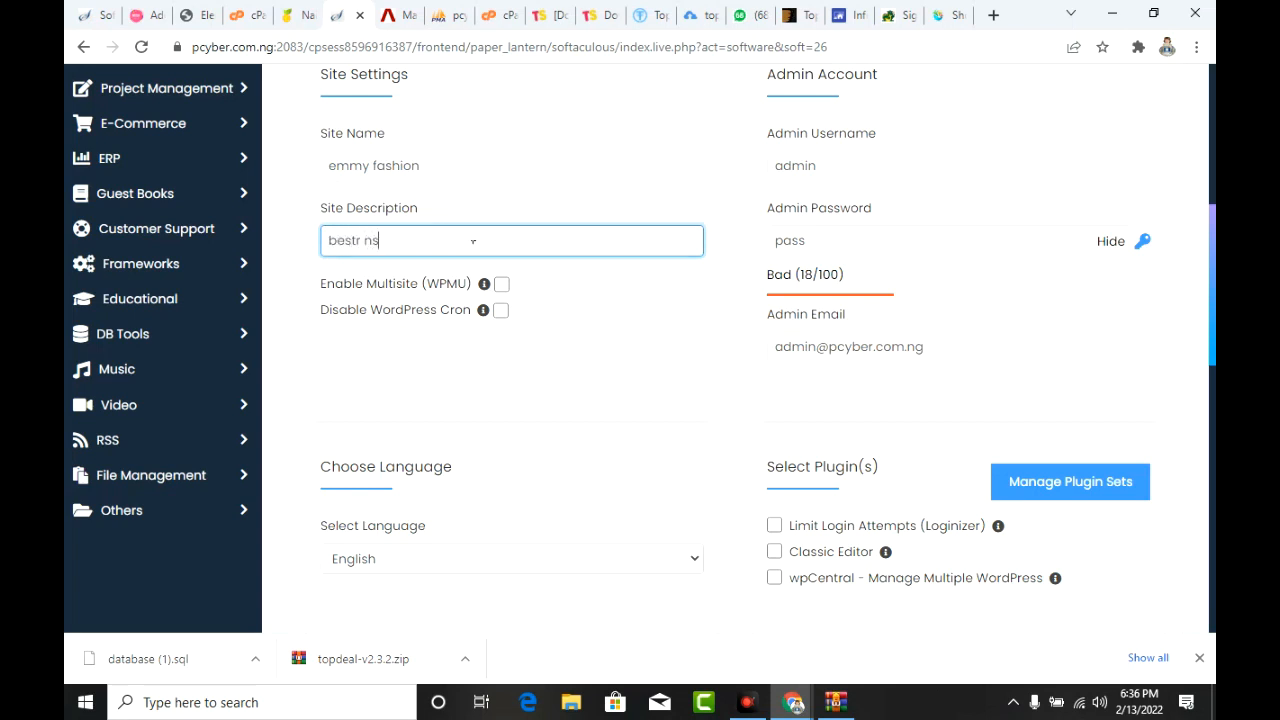
type("bestr ns")
double_click(345, 241)
- Scroll to the admin account section and replace the default admin username
left_click(1158, 57)
left_click_drag(1158, 57, 1182, 166)
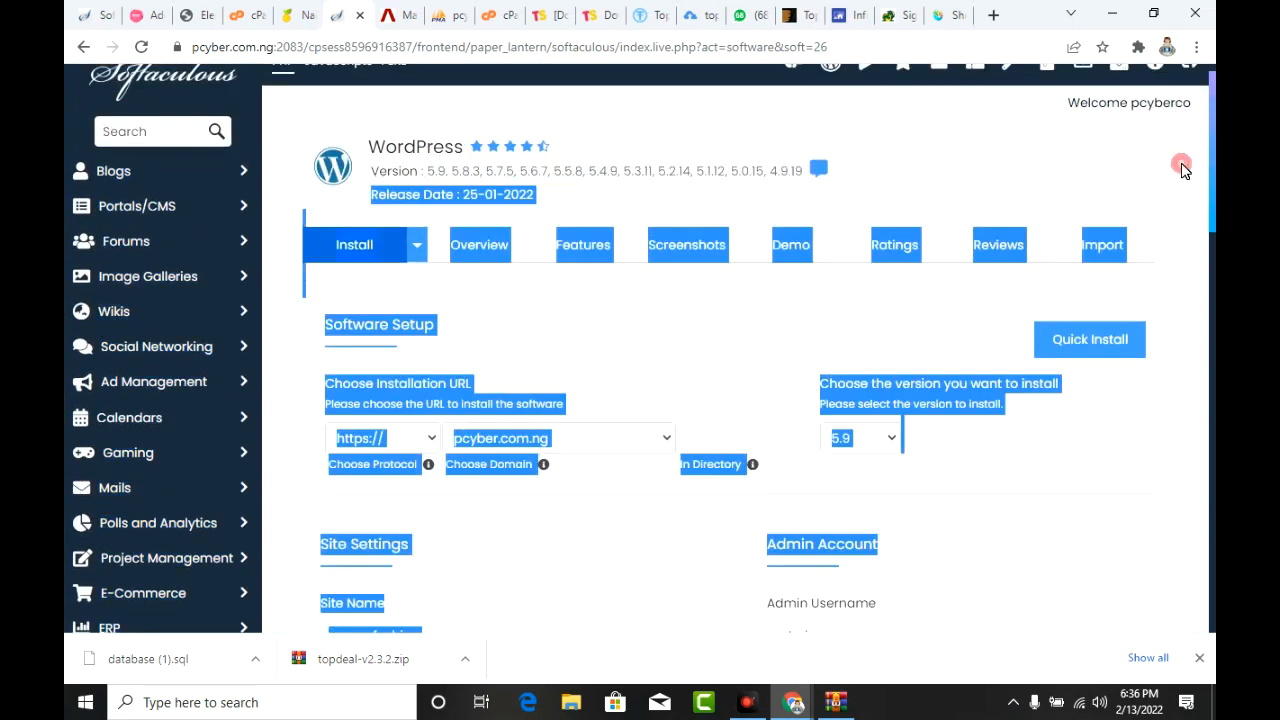
left_click(1076, 456)
scroll(1078, 462, "down", 3)
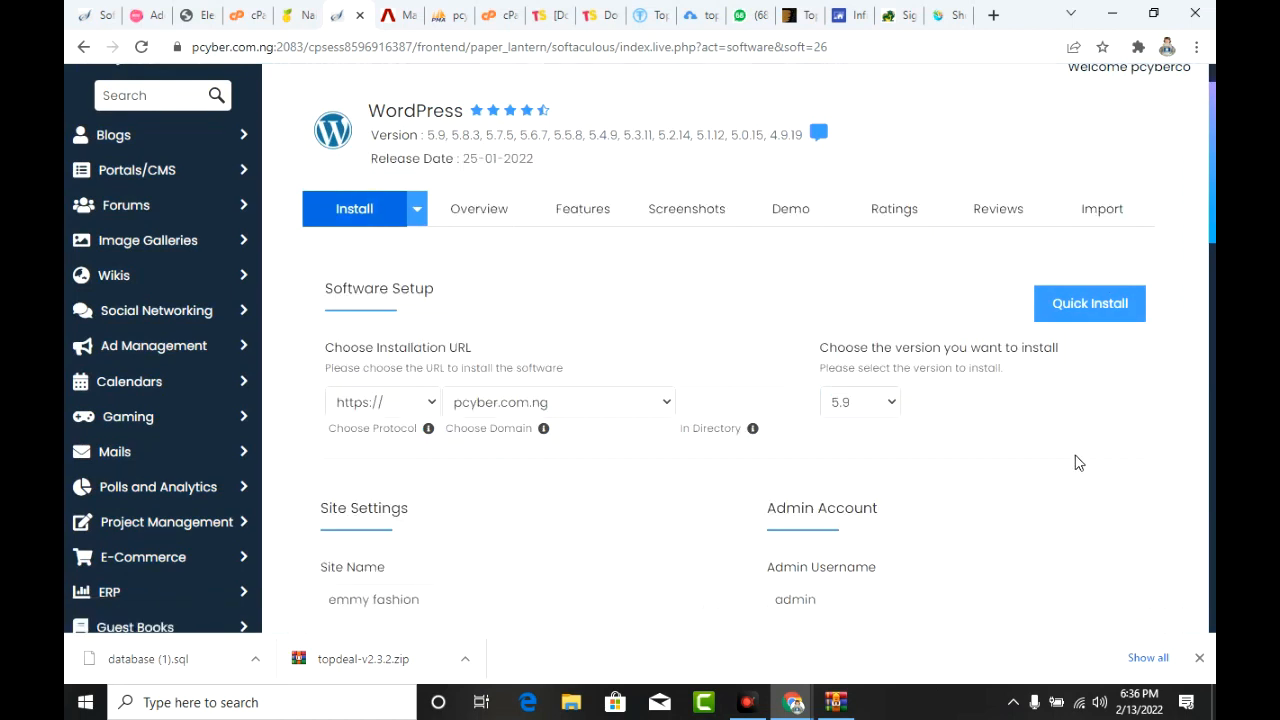
scroll(1078, 462, "down", 1)
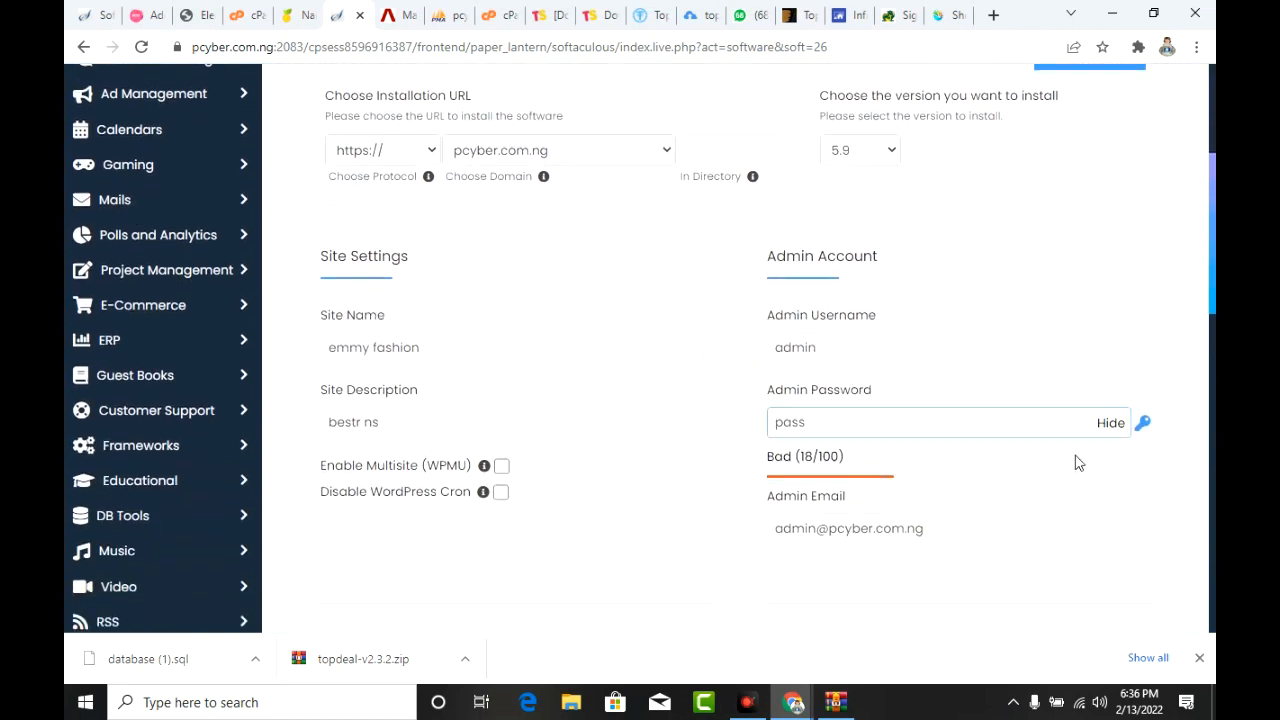
left_click(803, 352)
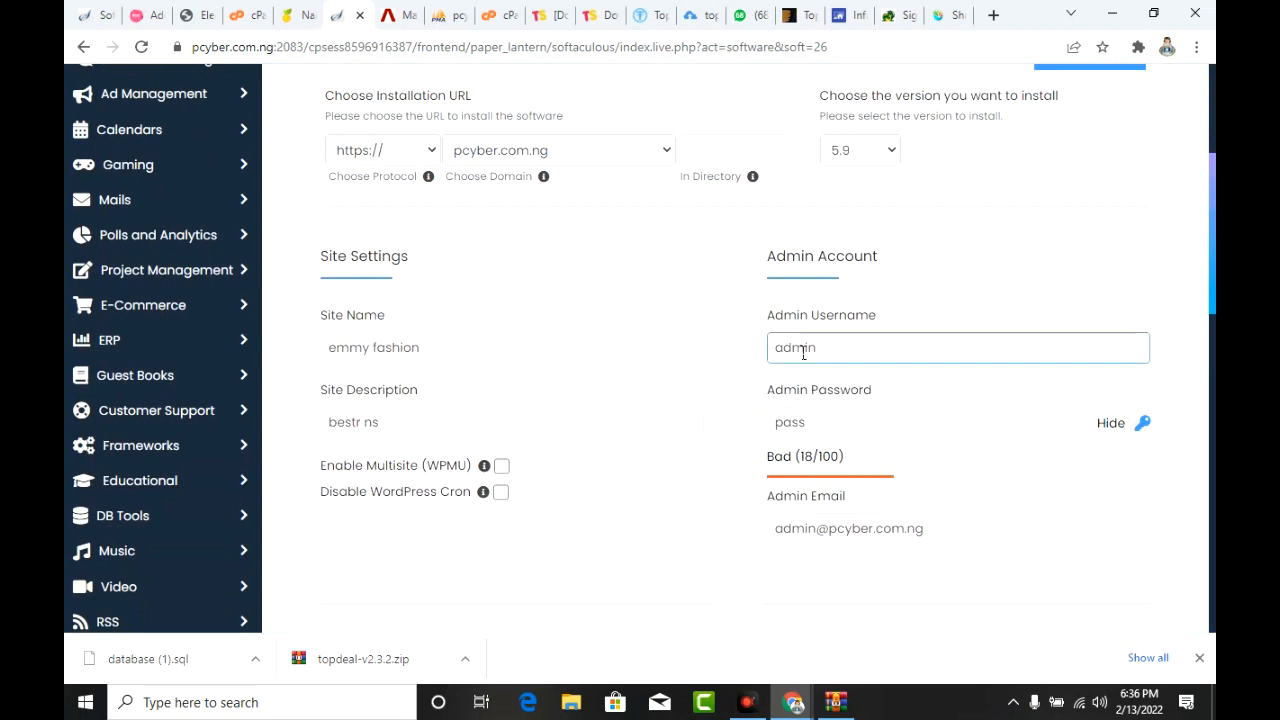
double_click(803, 353)
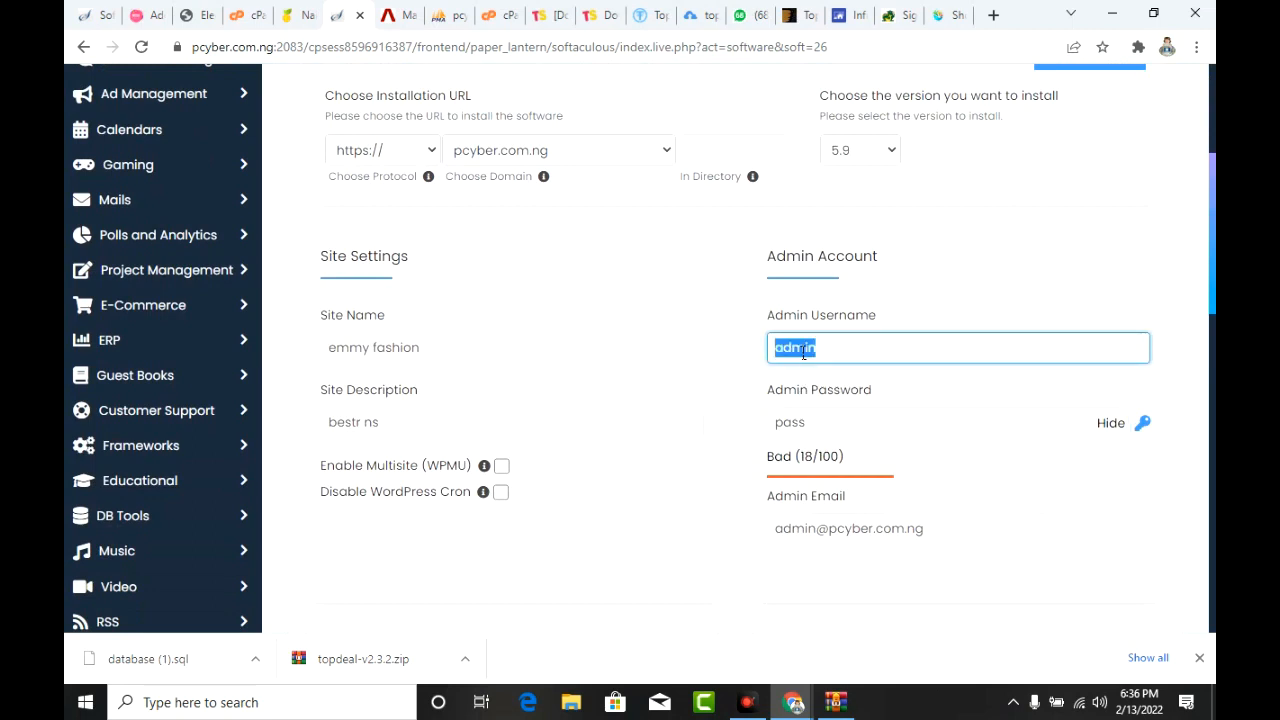
type("d")
type("dmin")
- Replace the admin password with a longer one rated Strong (82/100)
left_click(800, 434)
double_click(800, 434)
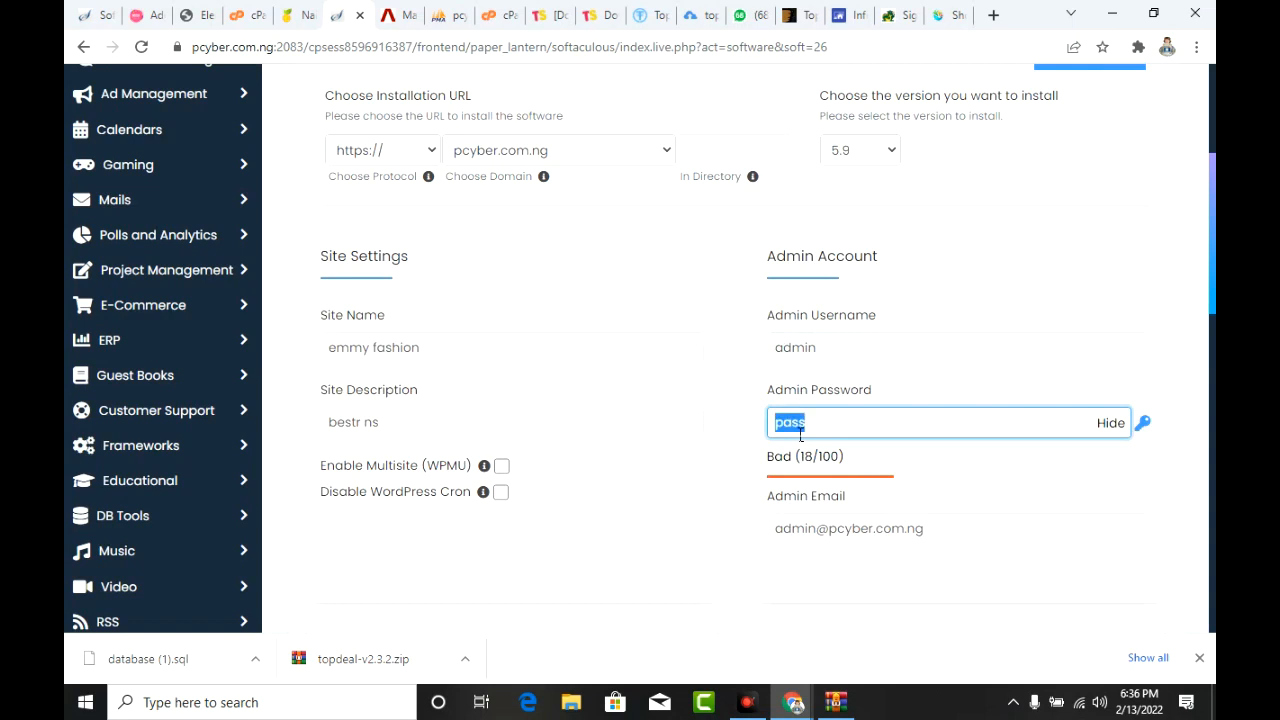
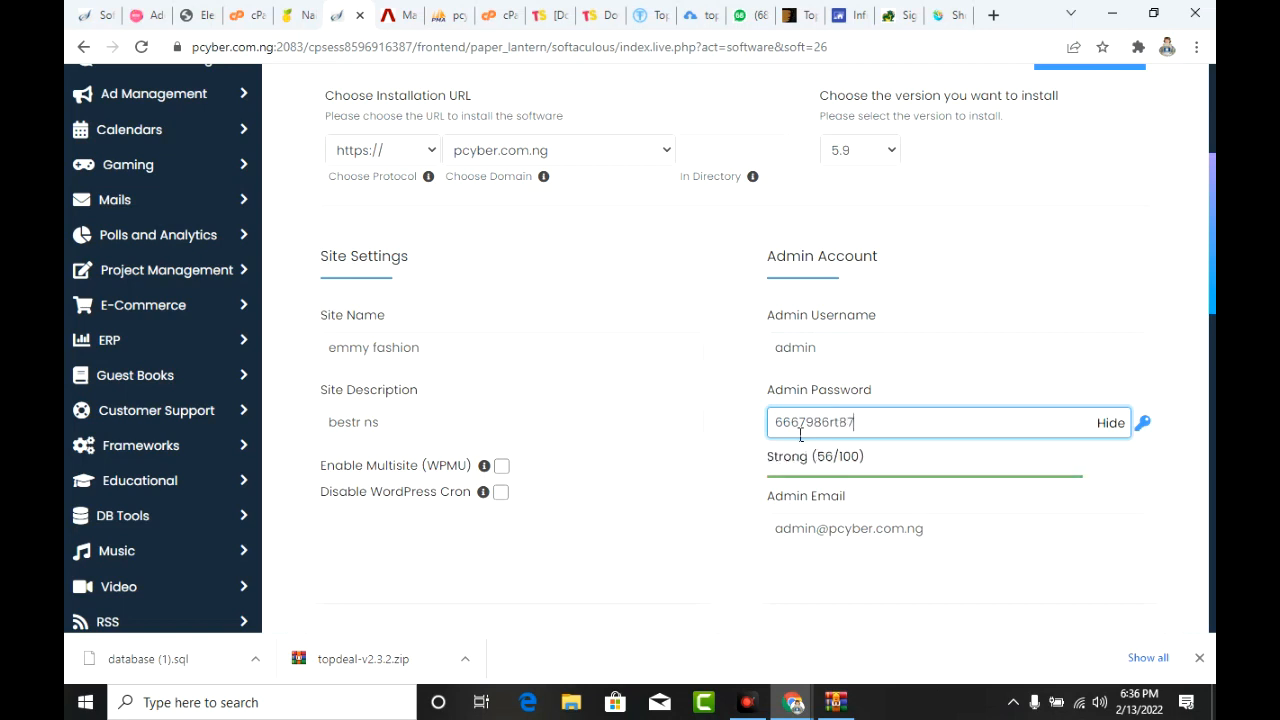
left_click(933, 496)
- Clear the admin email field and enter the new admin email address
scroll(933, 496, "down", 1)
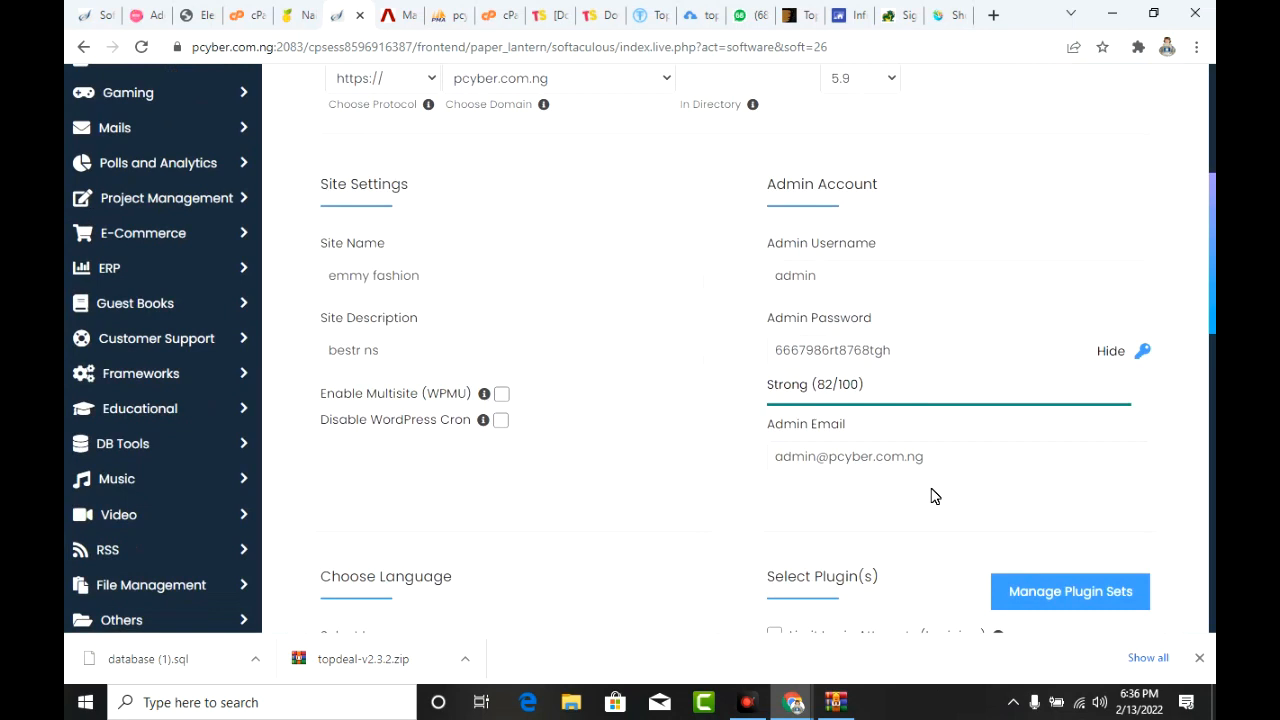
double_click(825, 470)
left_click(845, 500)
double_click(812, 466)
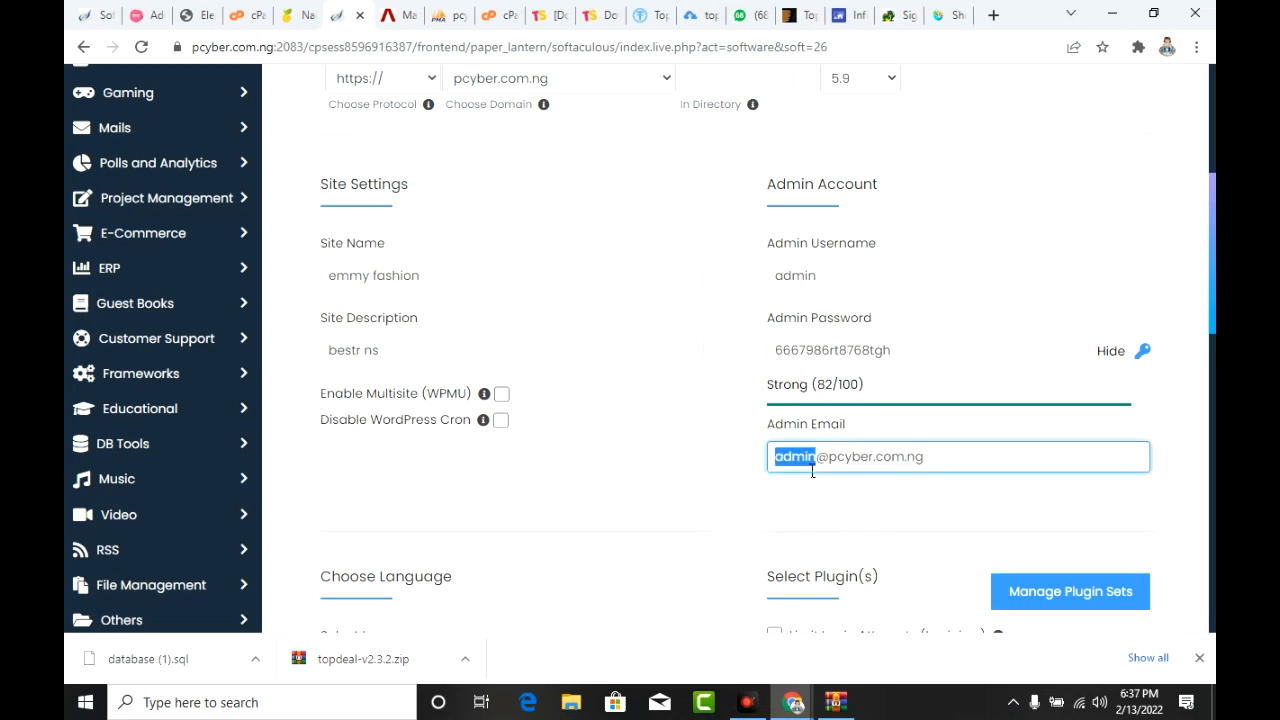
left_click(922, 468)
key("BackSpace")
key("BackSpace")
key("BackSpace")
key("BackSpace")
key("BackSpace")
key("BackSpace")
key("BackSpace")
key("BackSpace")
key("BackSpace")
key("BackSpace")
key("BackSpace")
key("BackSpace")
key("BackSpace")
key("BackSpace")
key("BackSpace")
key("BackSpace")
key("BackSpace")
key("BackSpace")
left_click(635, 488)
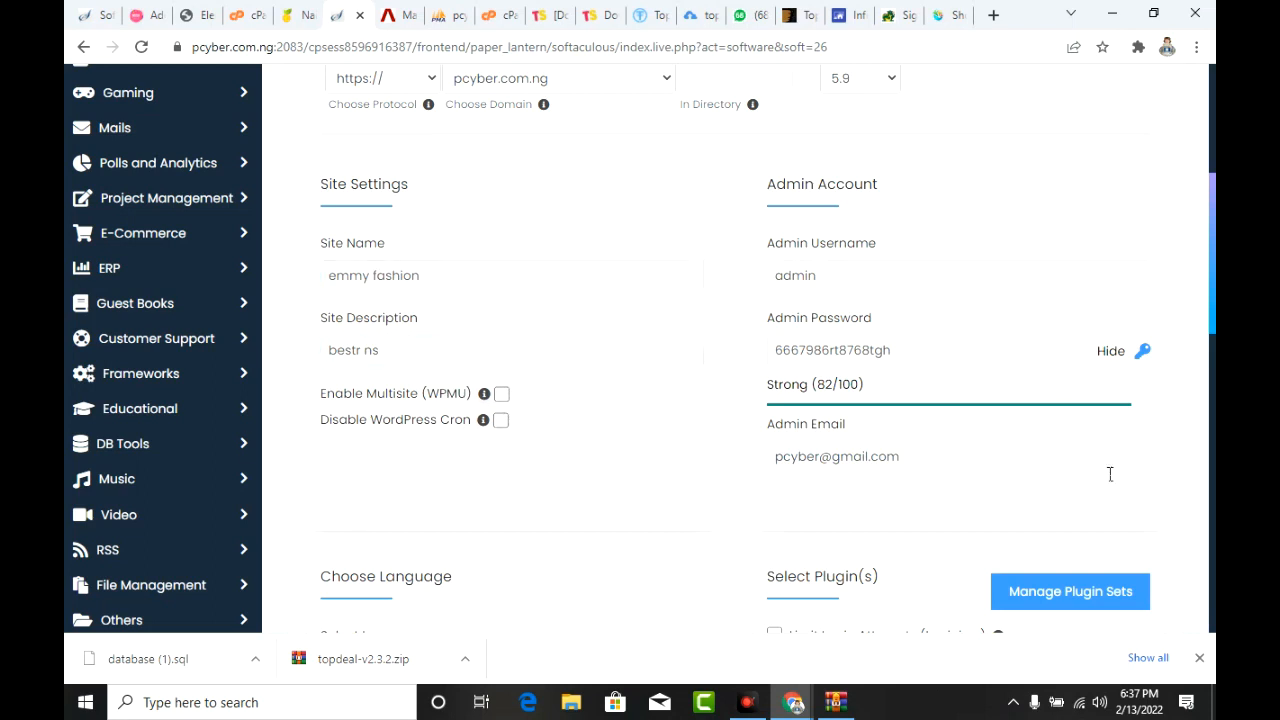
left_click(1212, 545)
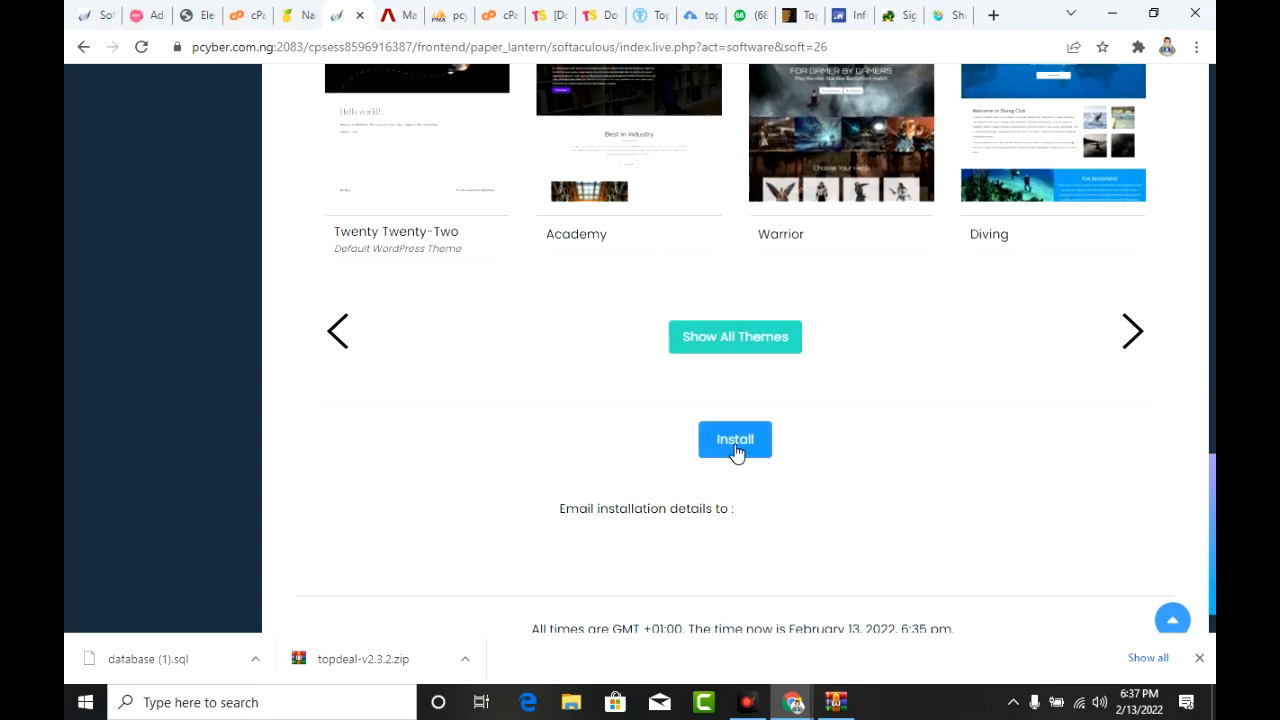
left_click(806, 512)
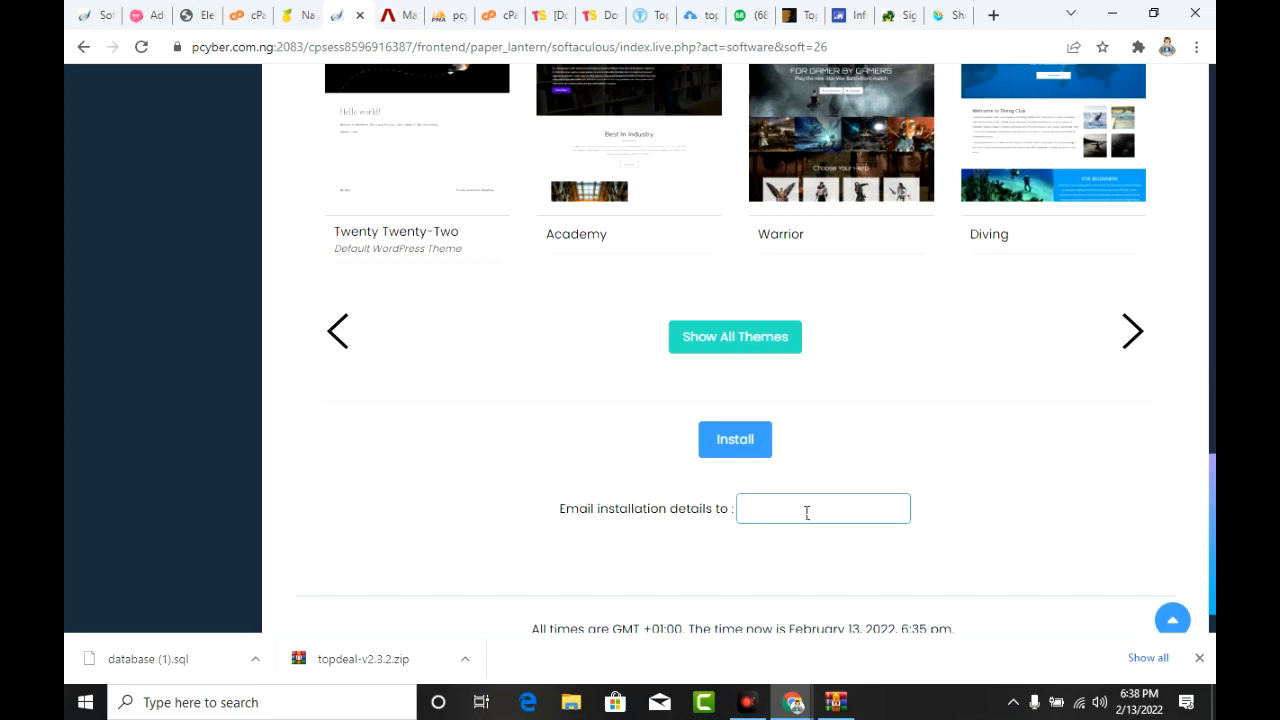
left_click(779, 510)
scroll(1214, 330, "up", 3)
scroll(1214, 330, "up", 3)
scroll(1214, 262, "up", 6)
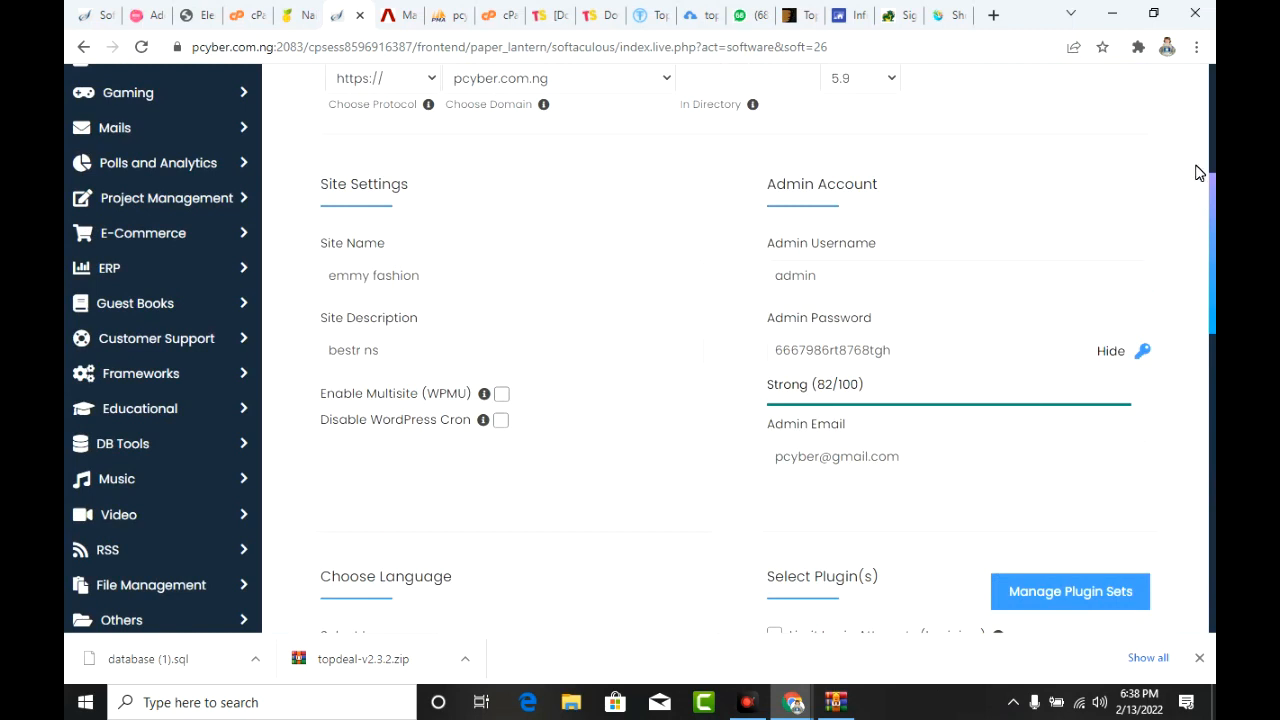
- Try domains in Choose Domain and leave the In Directory field empty
scroll(1210, 152, "up", 5)
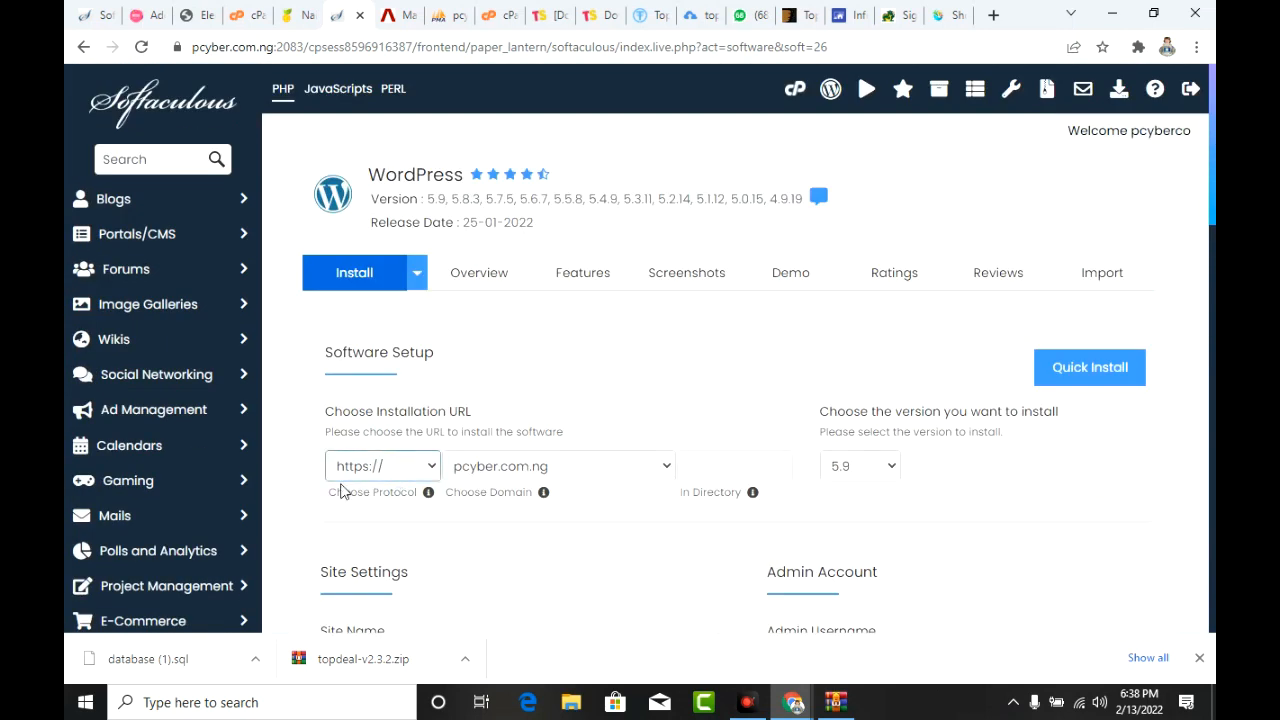
left_click(506, 466)
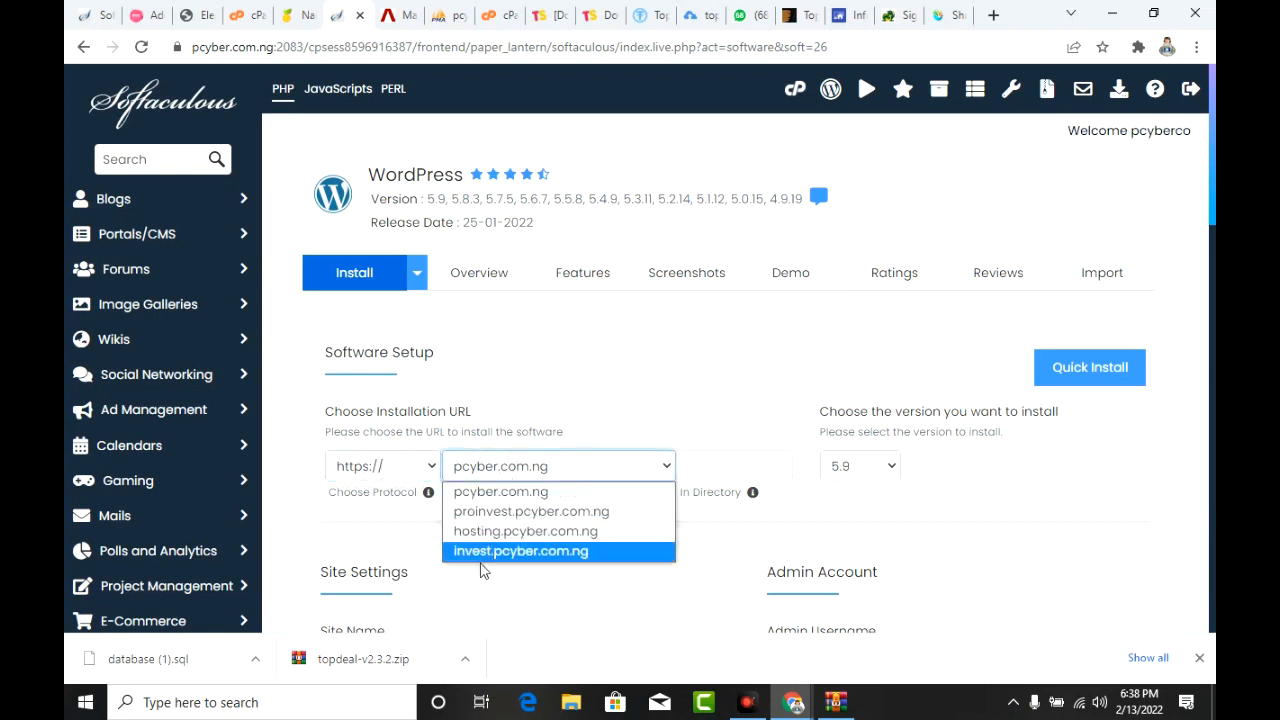
left_click(505, 491)
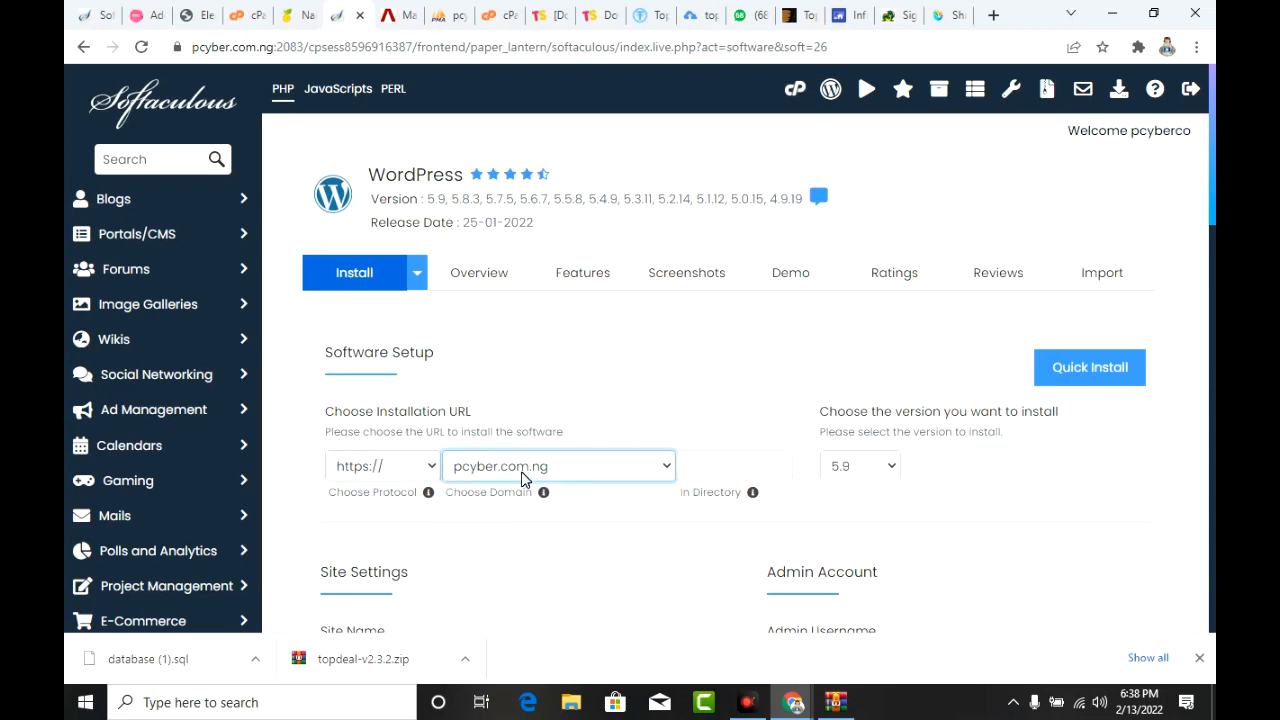
left_click(720, 476)
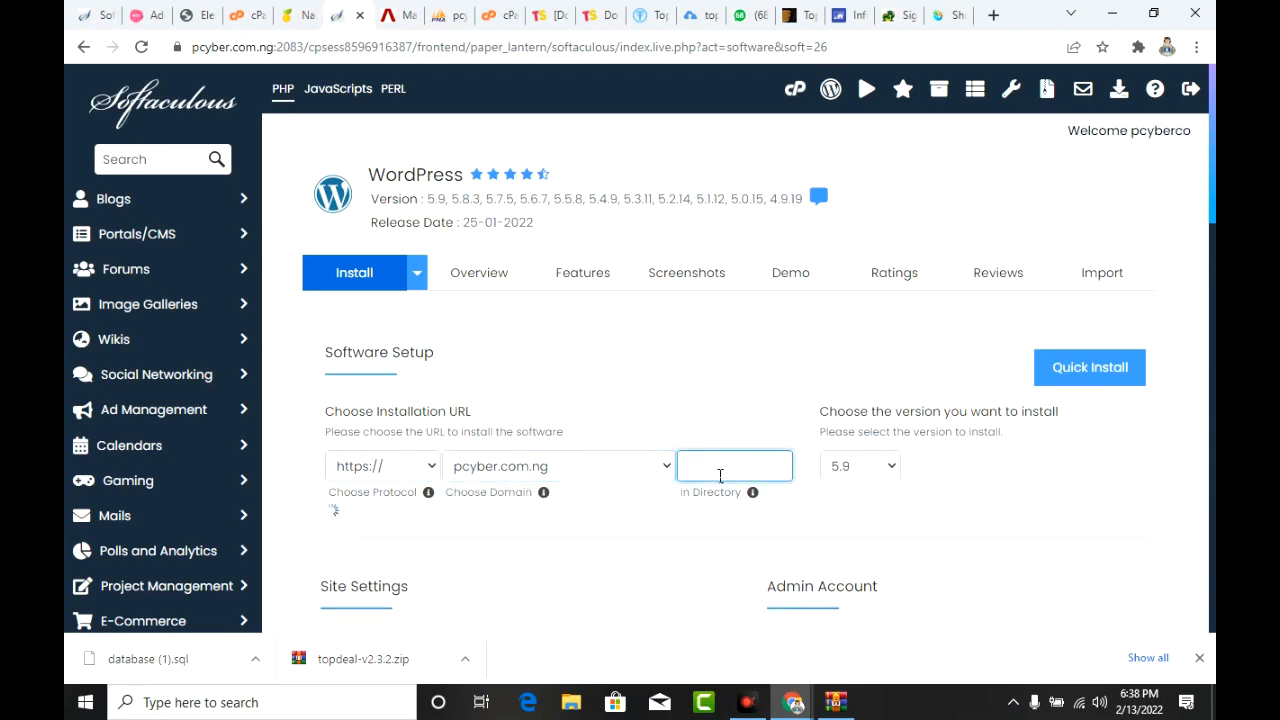
type("dr")
key("BackSpace")
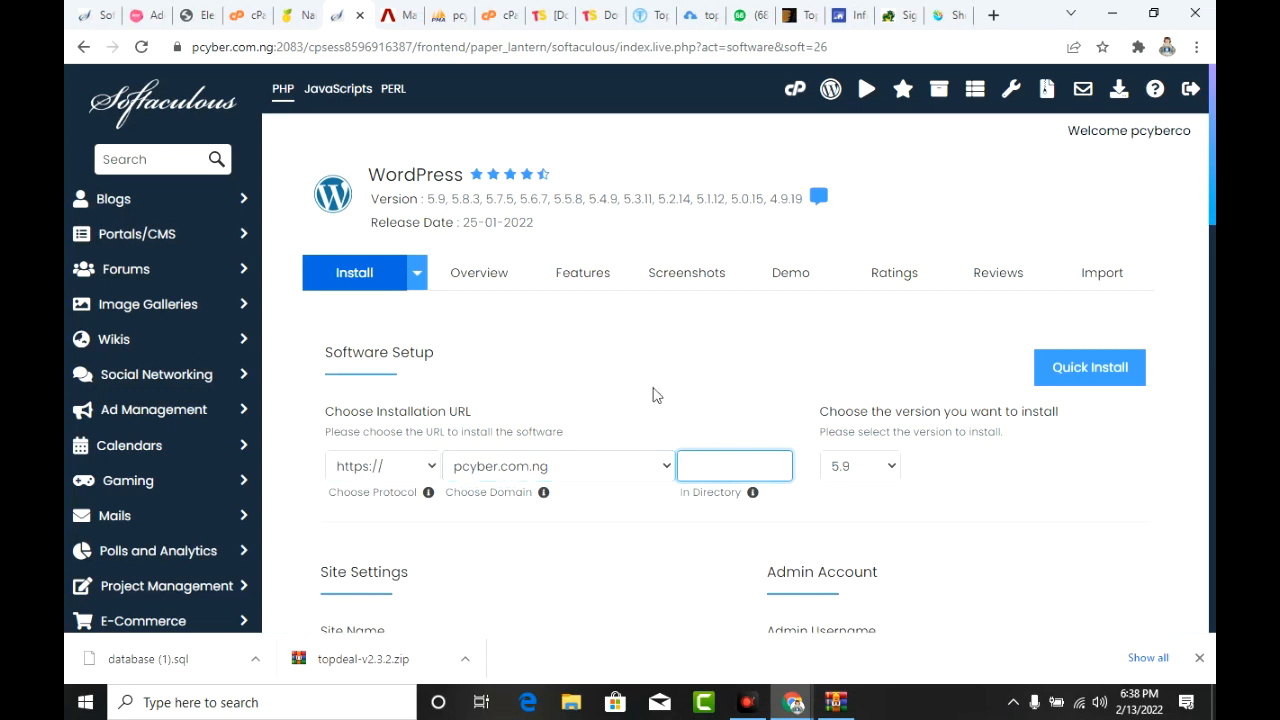
left_click(547, 472)
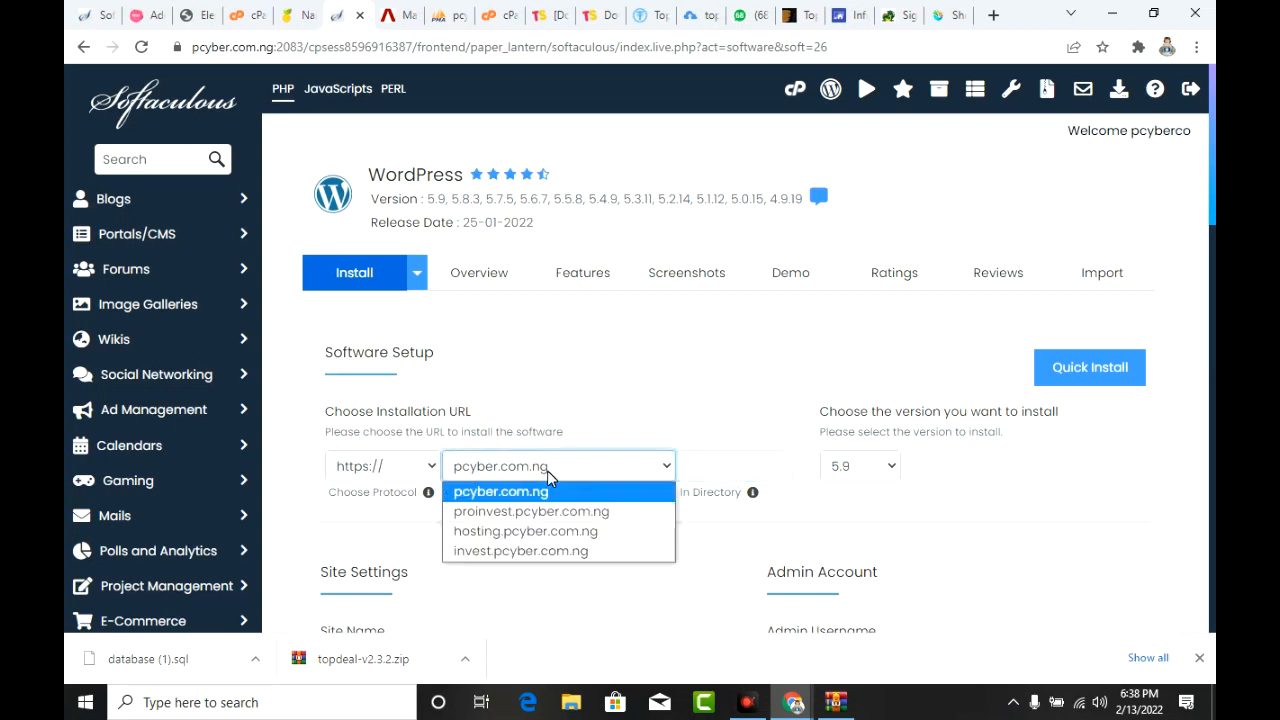
left_click(495, 510)
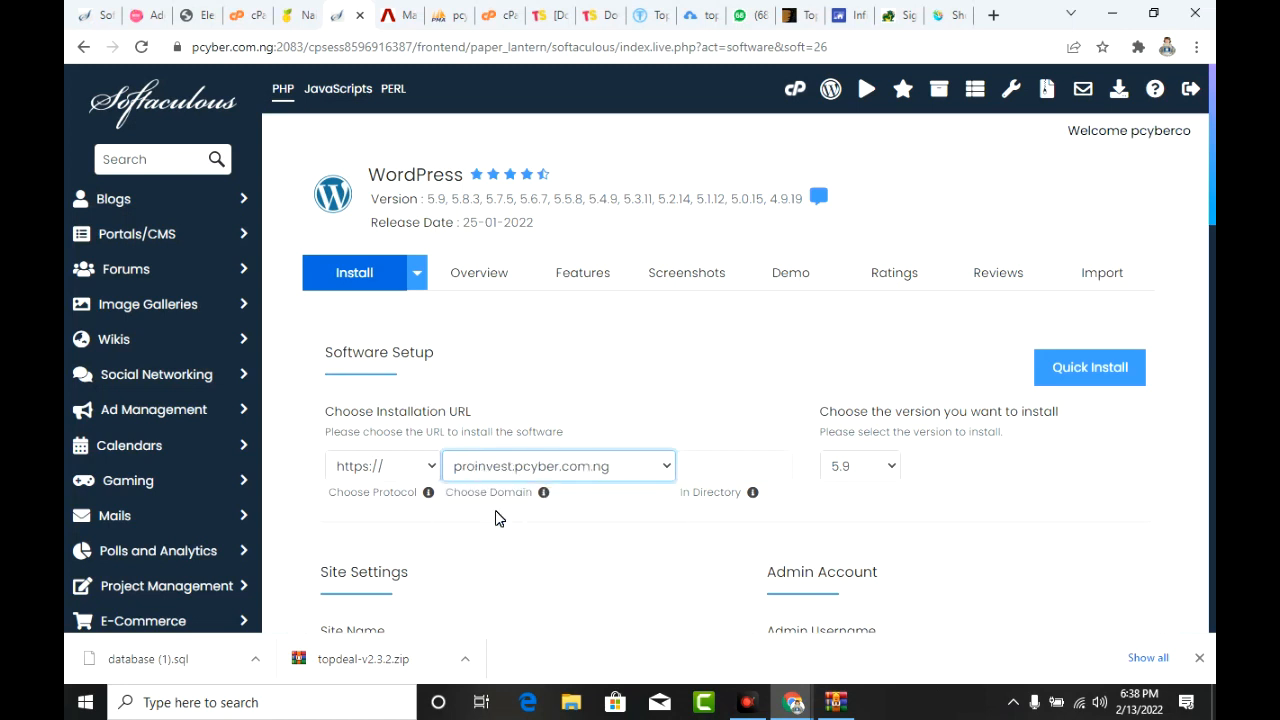
left_click(728, 465)
left_click(558, 470)
left_click(558, 467)
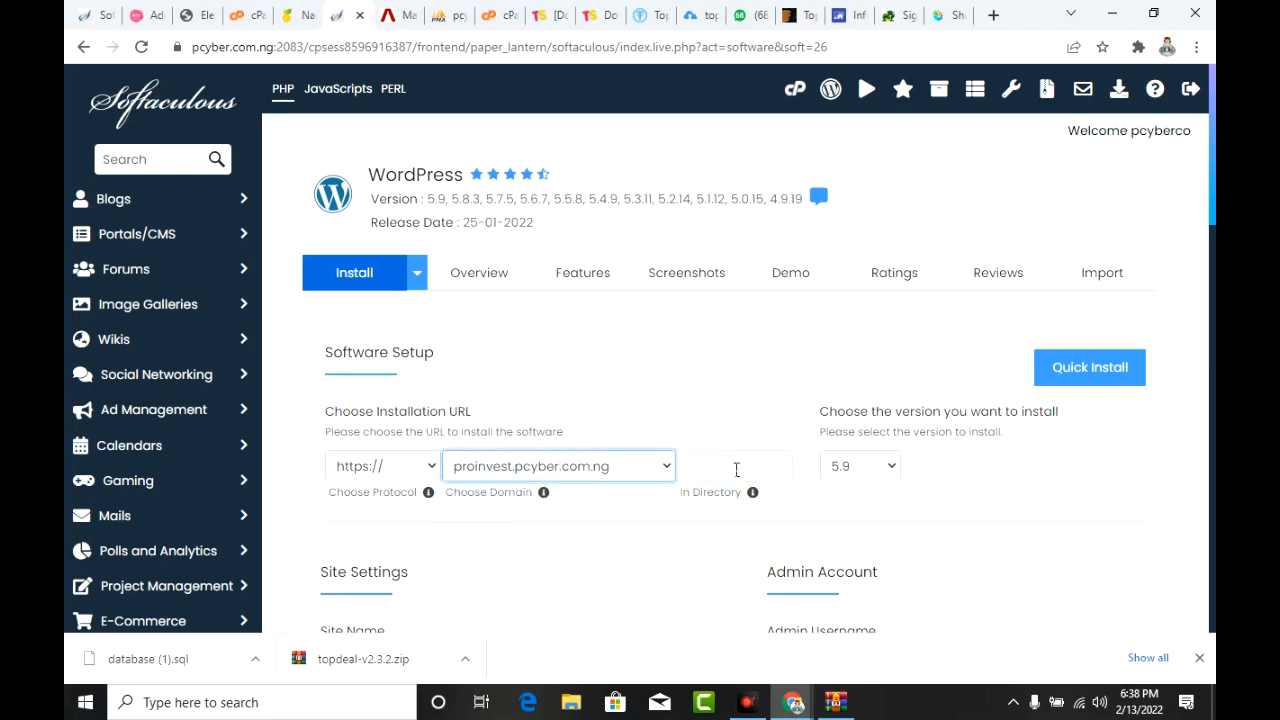
- Keep WordPress version 5.9 and choose invest.pcyber.com.ng as the install domain
left_click(878, 467)
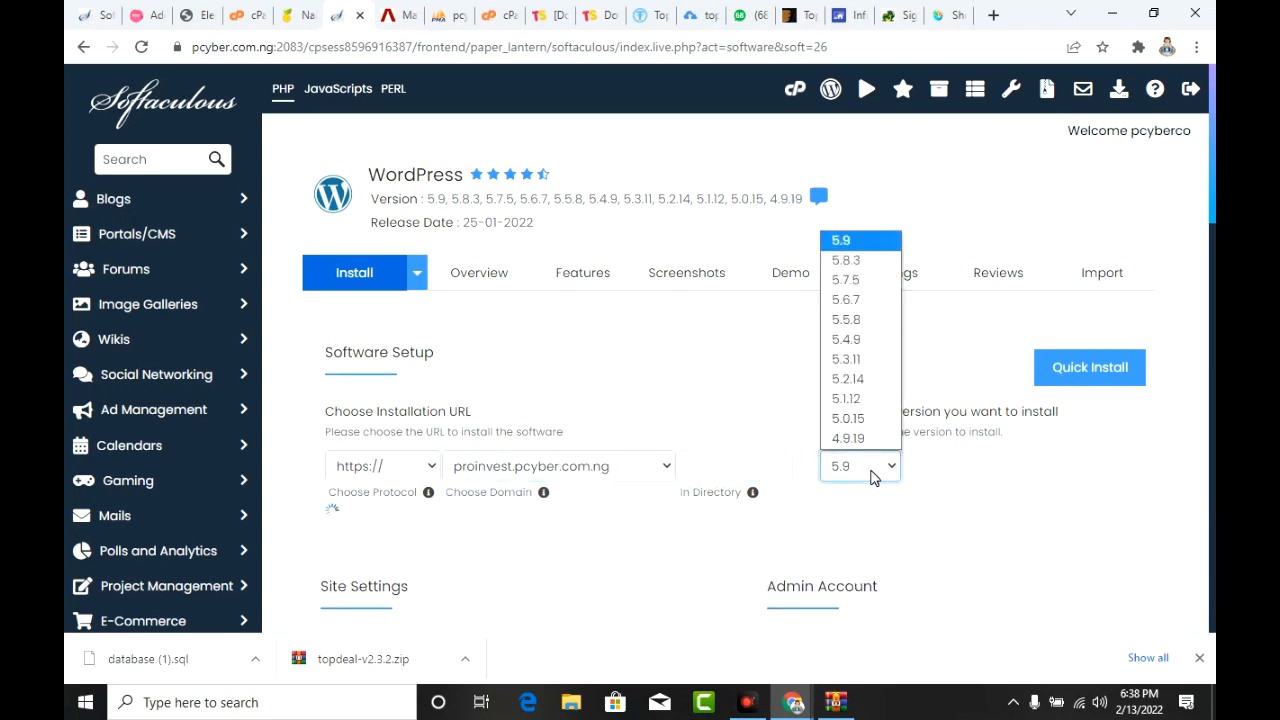
left_click(845, 248)
left_click(551, 476)
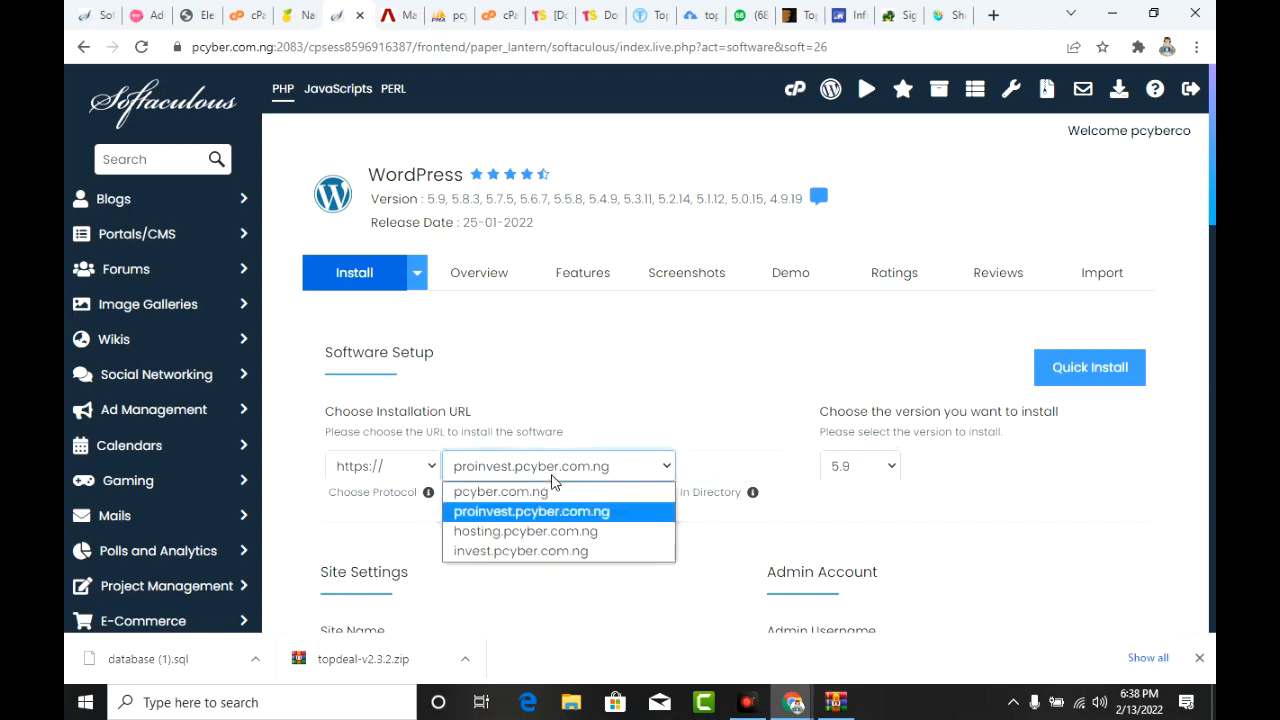
left_click(503, 553)
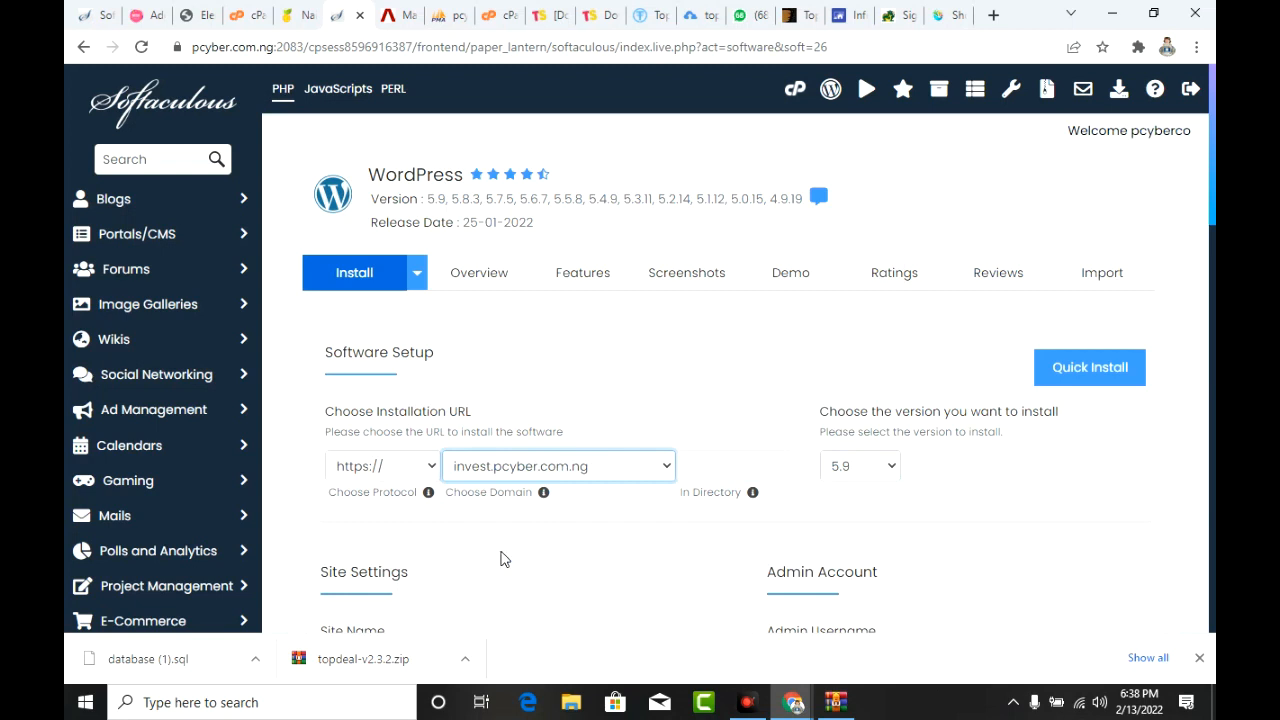
left_click(503, 558)
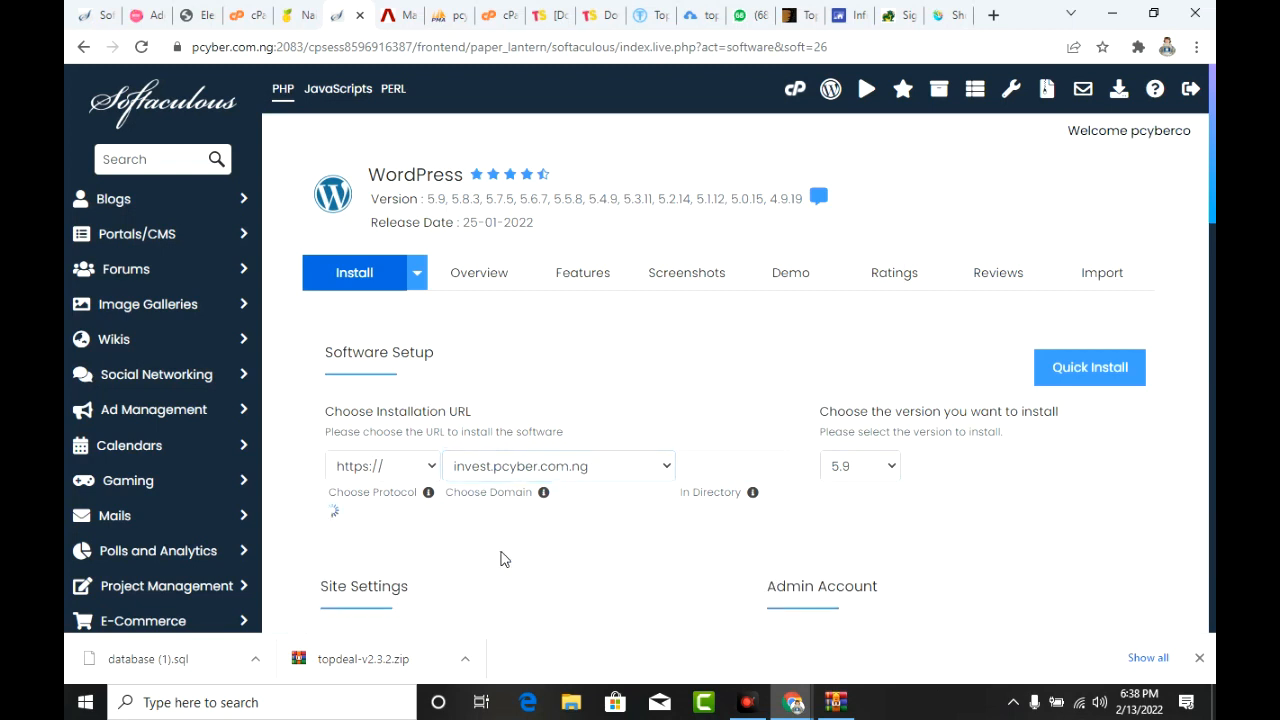
left_click(472, 486)
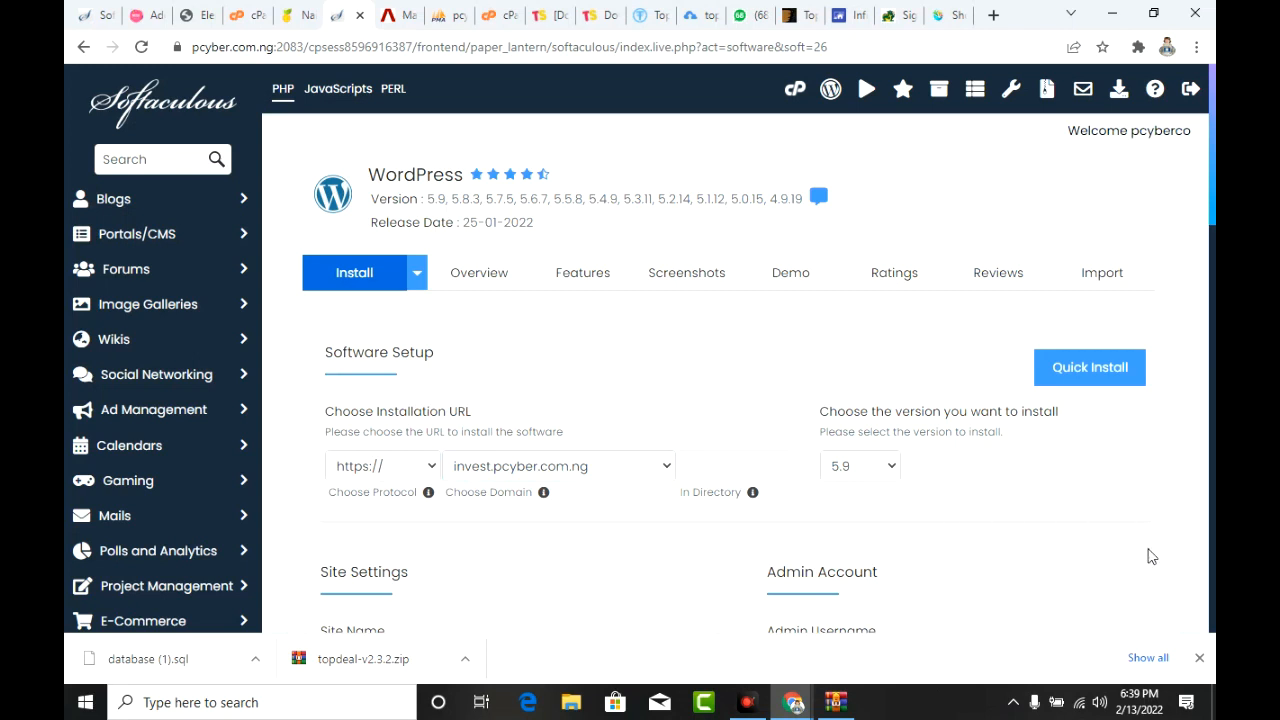
- Start the WordPress install, then go to the proinvest.pcyber.com.ng tab's address bar
scroll(1100, 550, "down", 5)
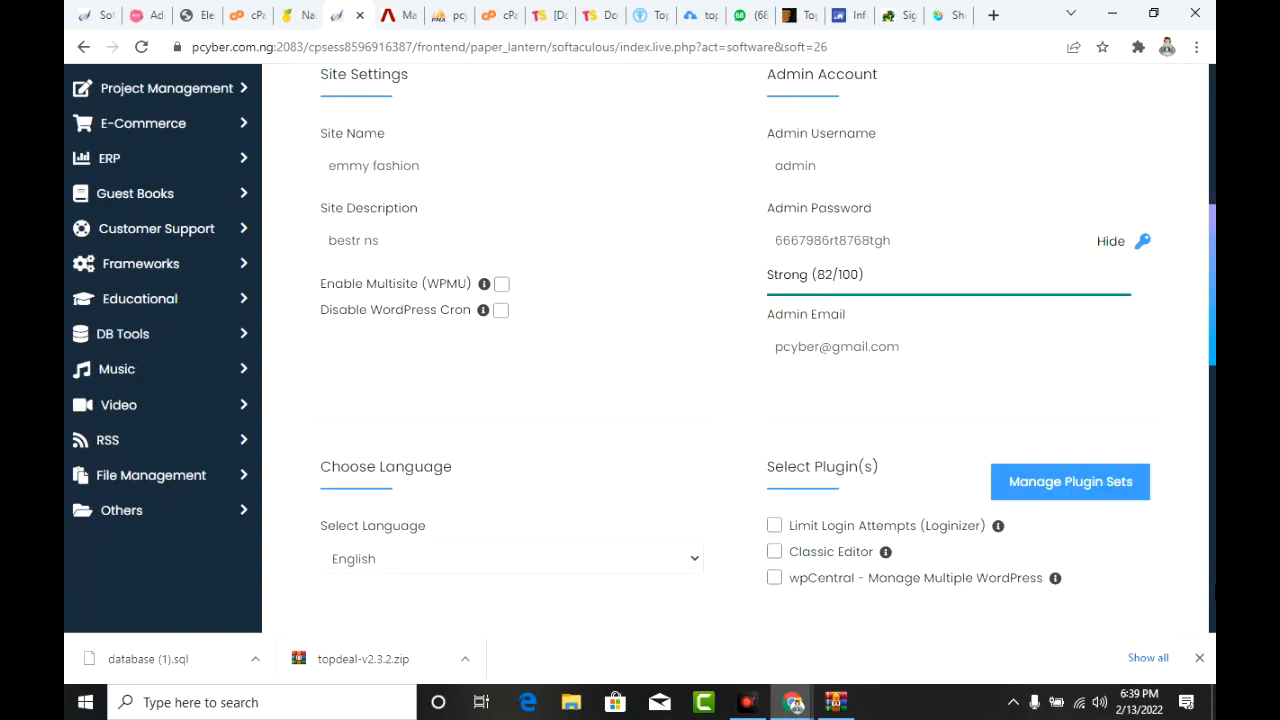
scroll(735, 350, "down", 5)
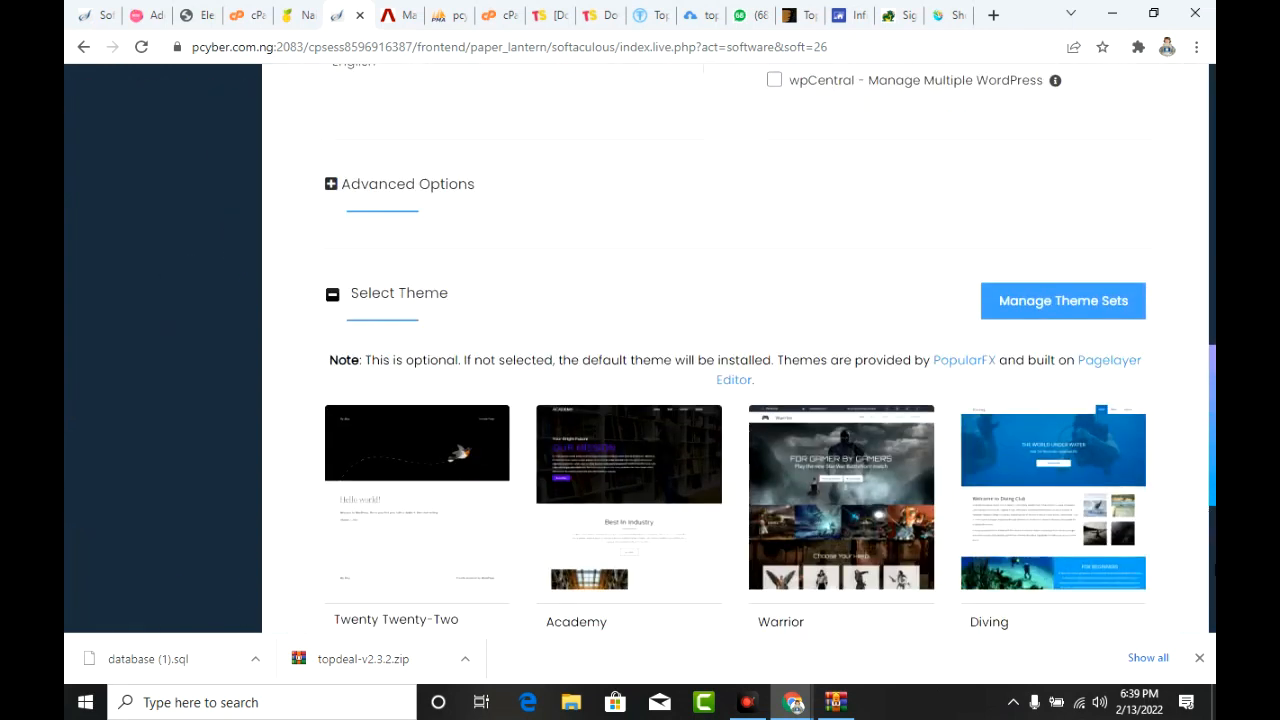
scroll(971, 491, "down", 5)
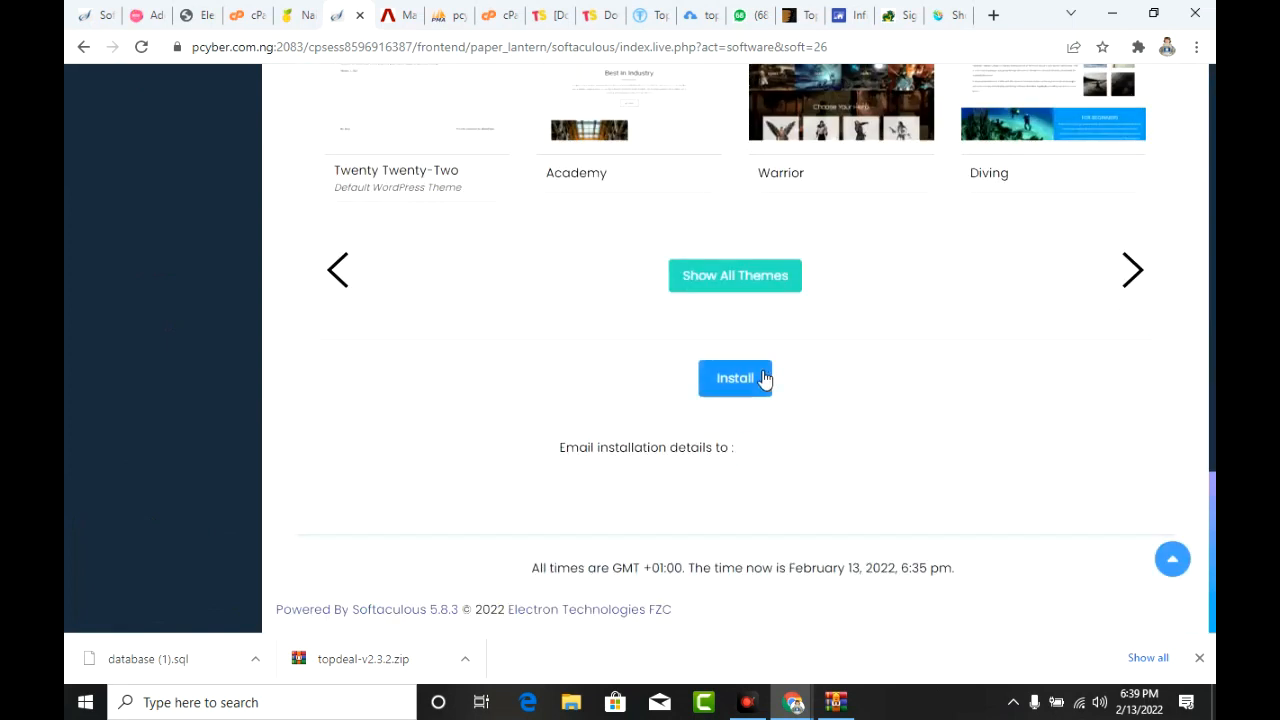
left_click(763, 378)
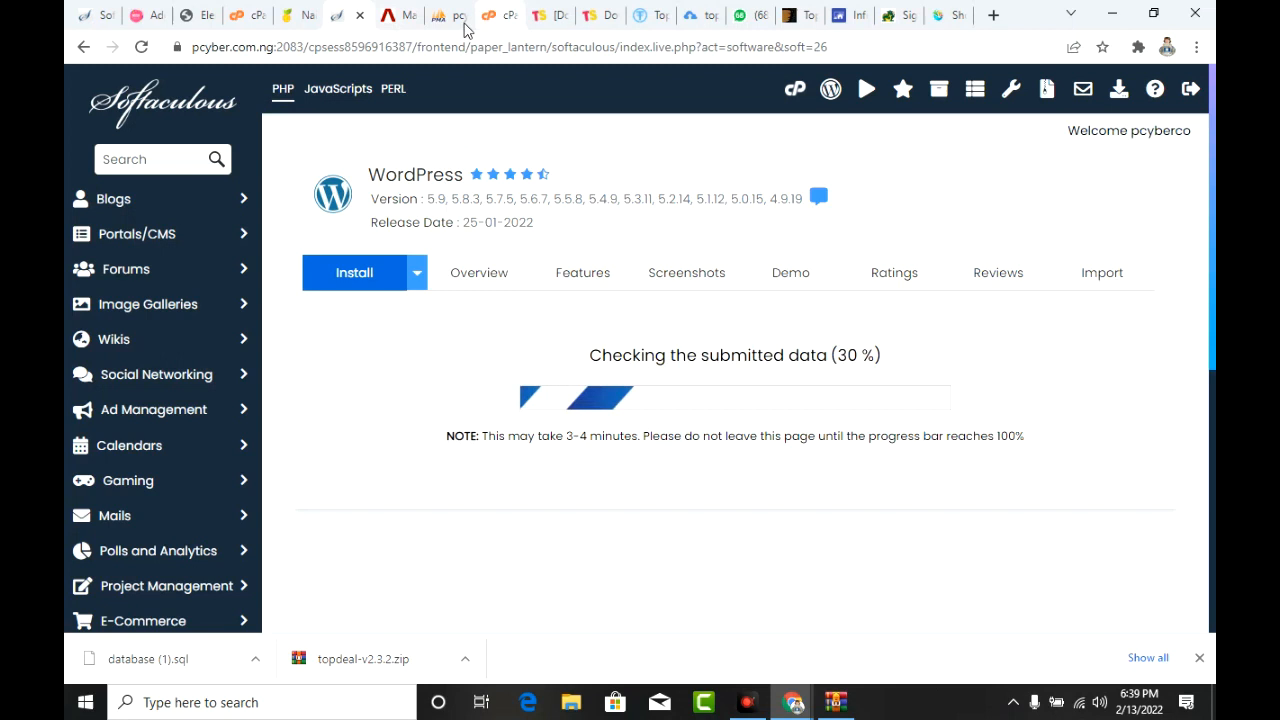
left_click(392, 18)
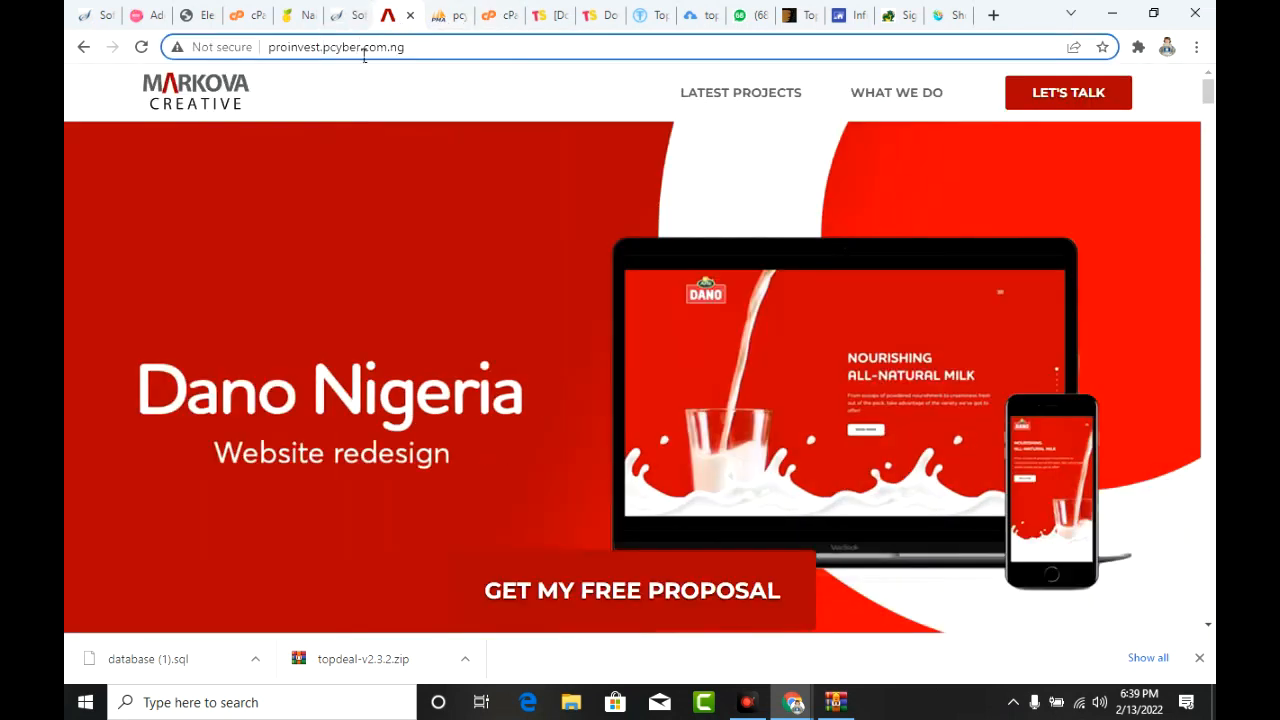
left_click(364, 52)
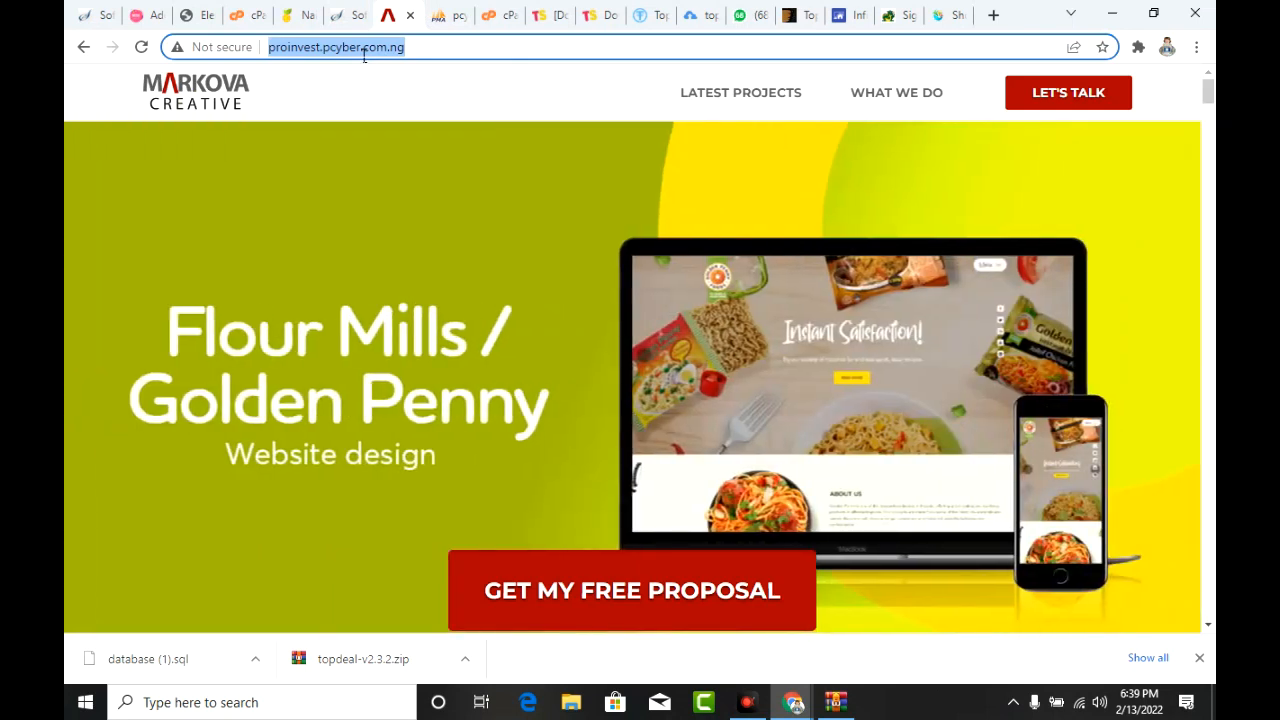
type("htt")
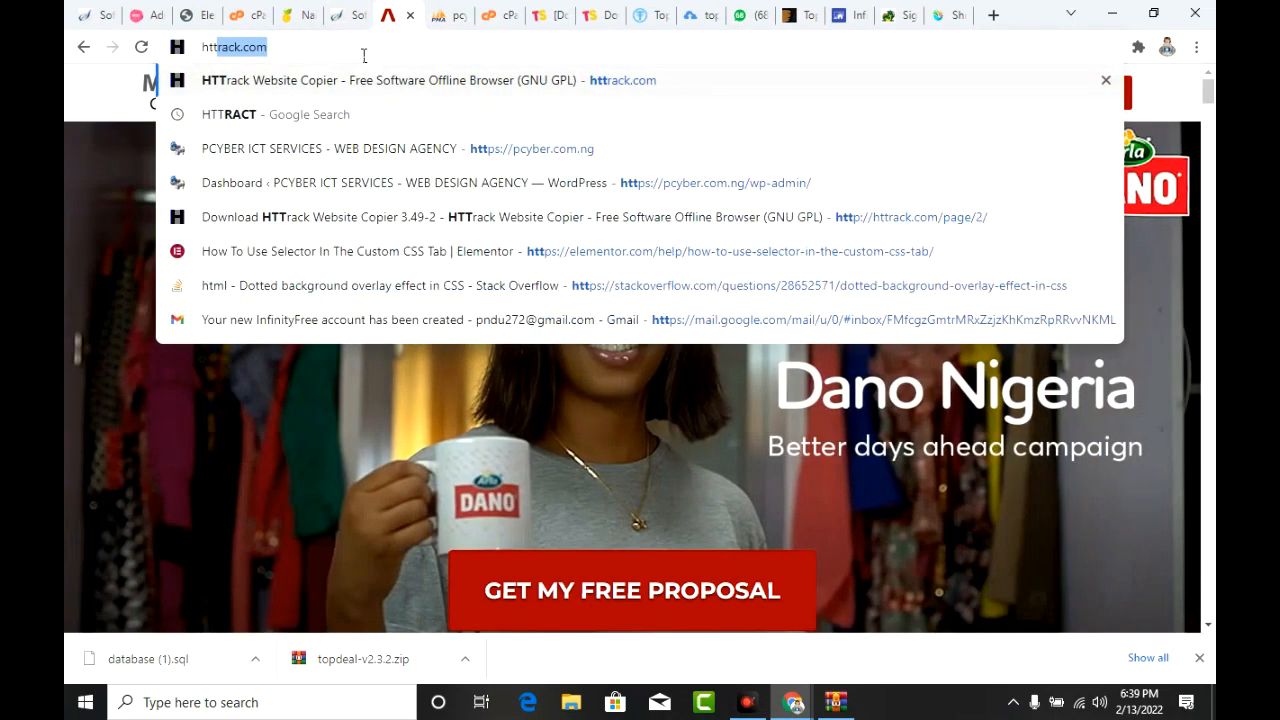
type("ps")
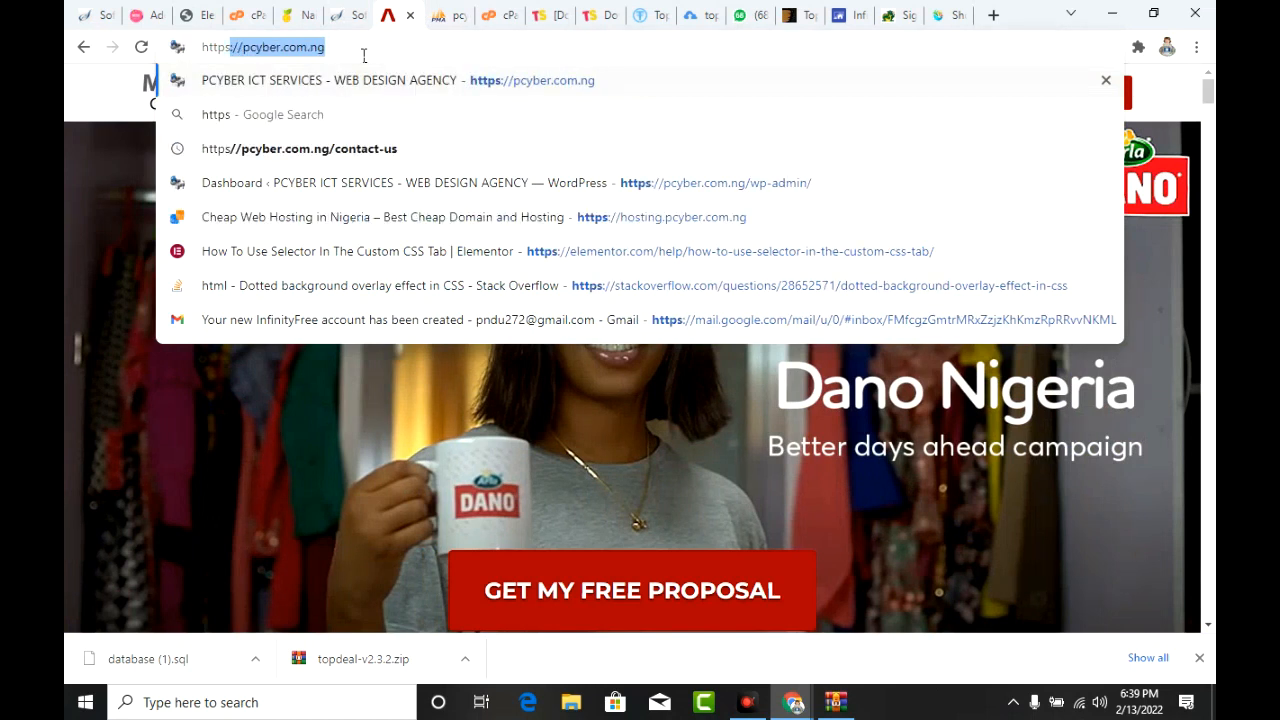
type("://")
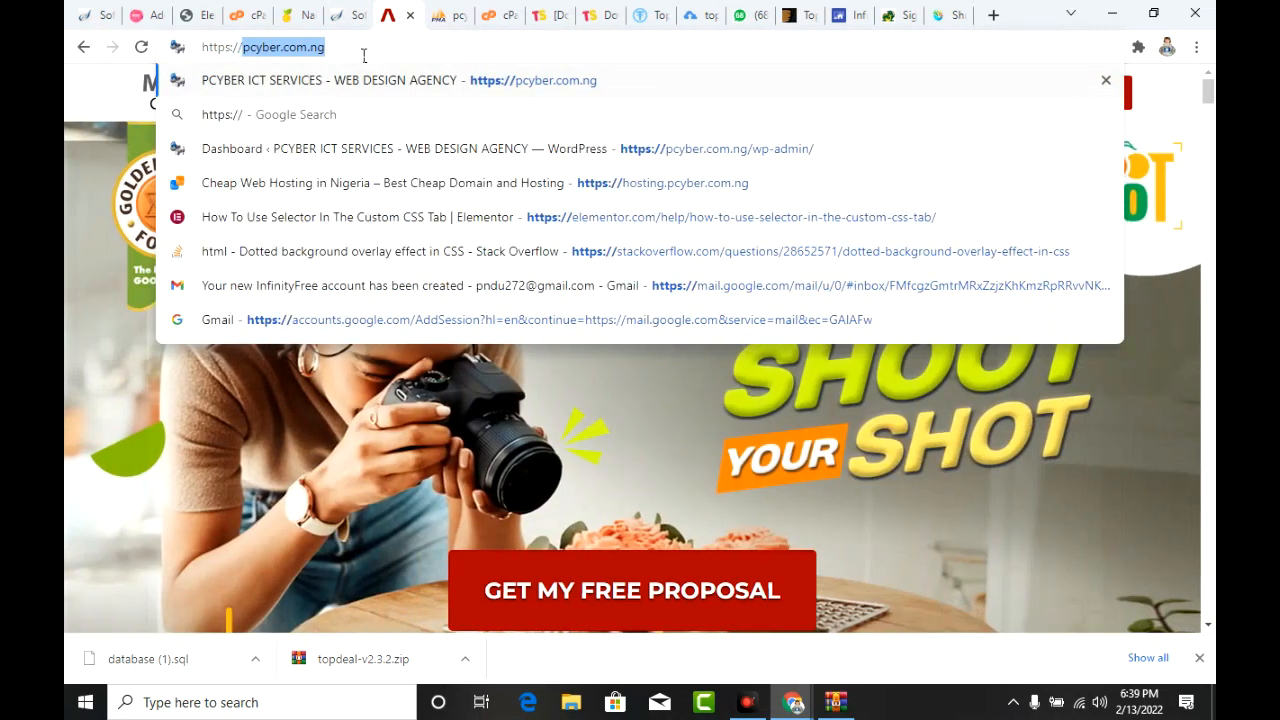
key("Right")
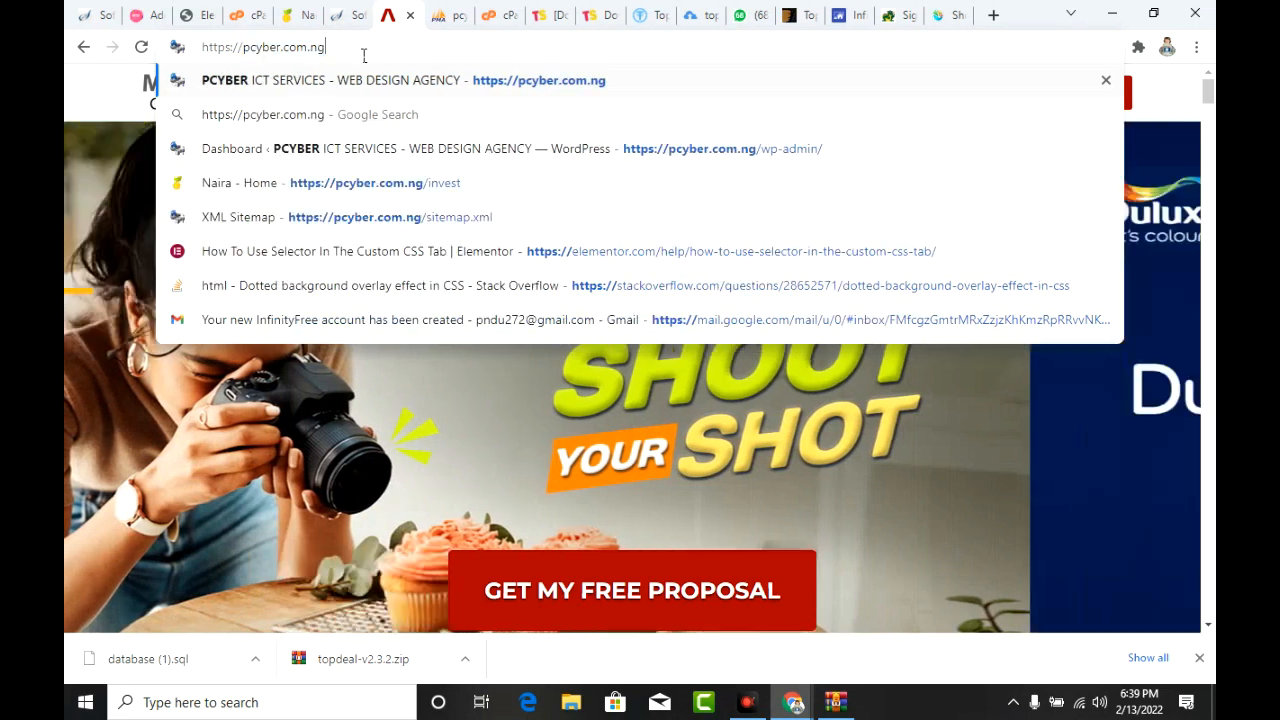
type("/")
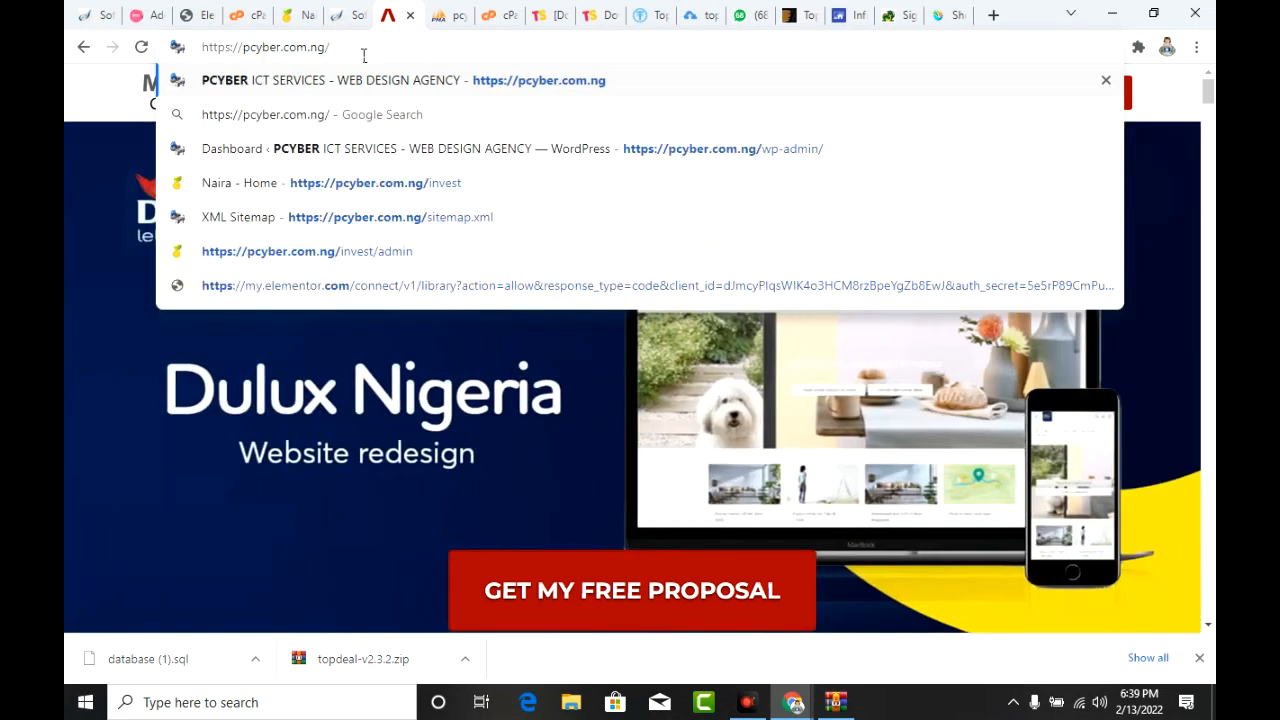
type("wp-")
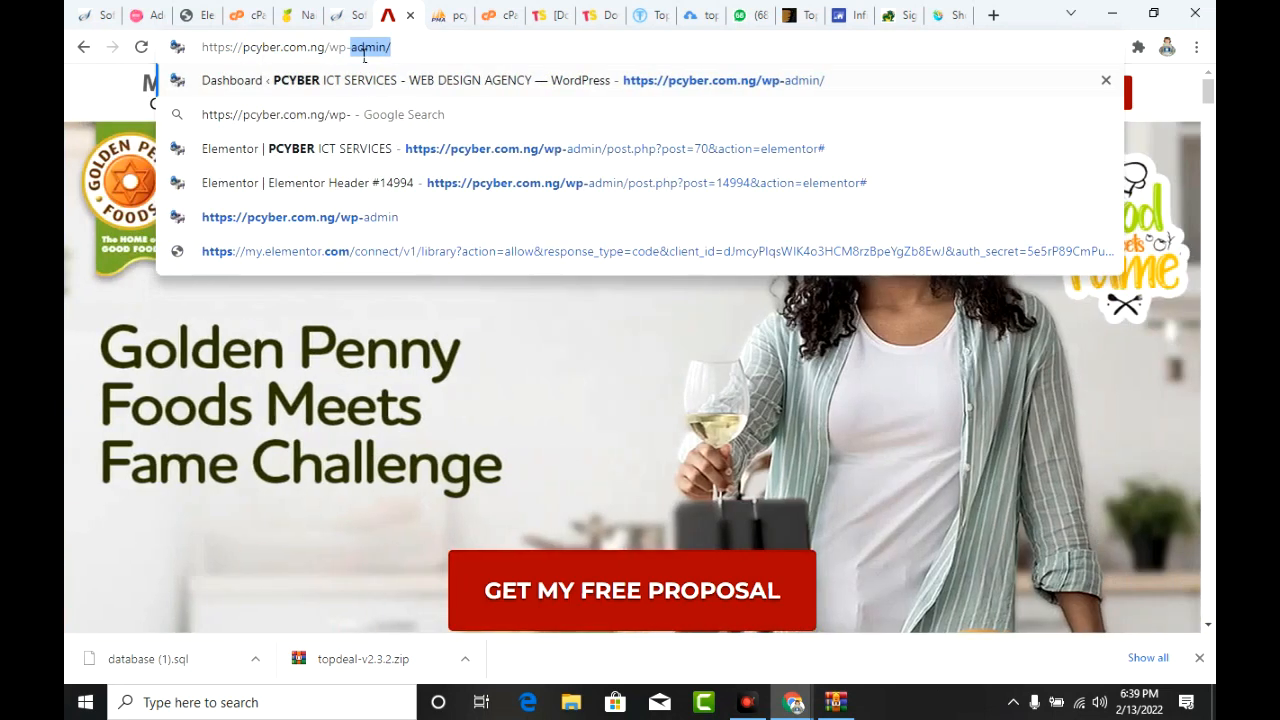
type("admin")
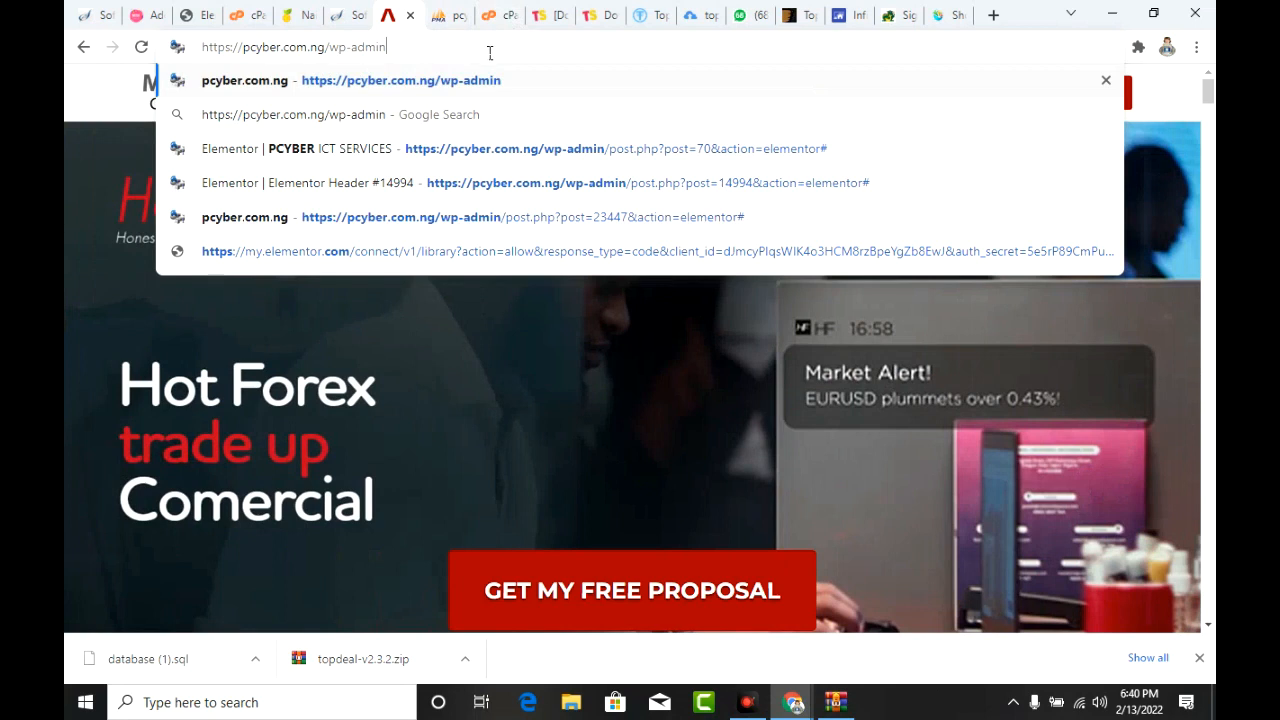
key("Return")
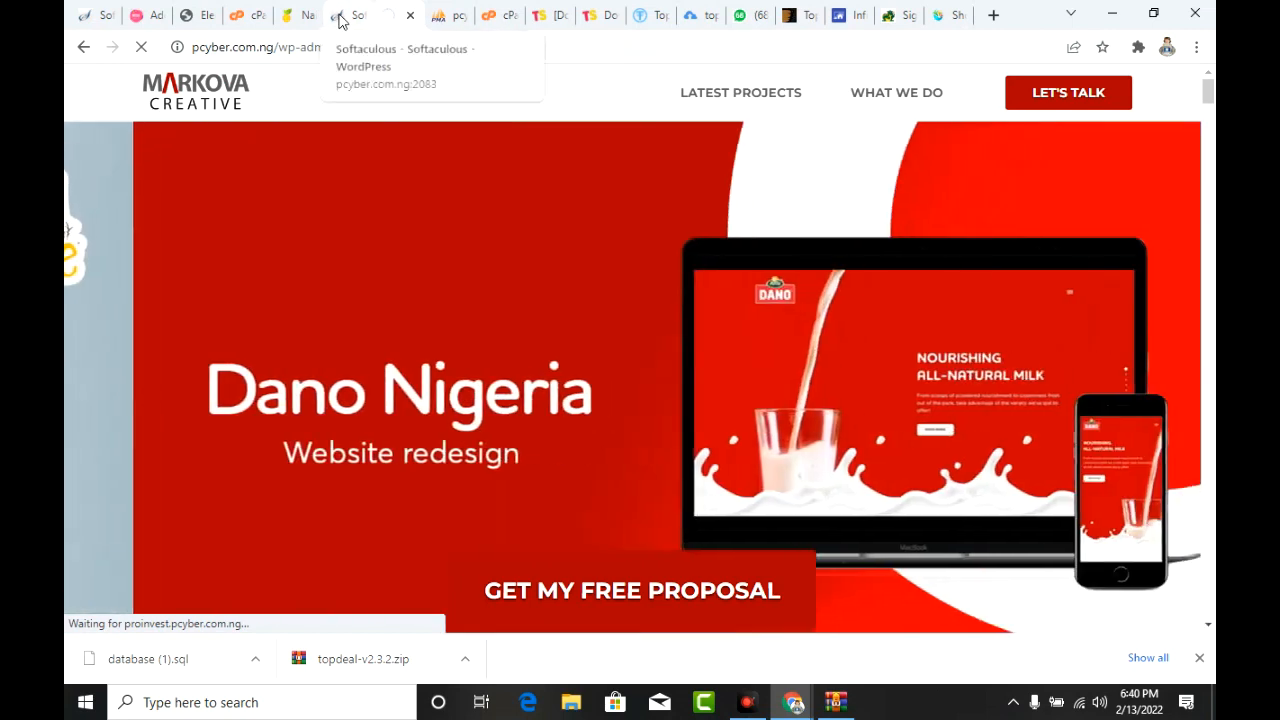
- Watch the invest.pcyber.com.ng install complete, then follow its wp-admin Administrative URL
left_click(339, 18)
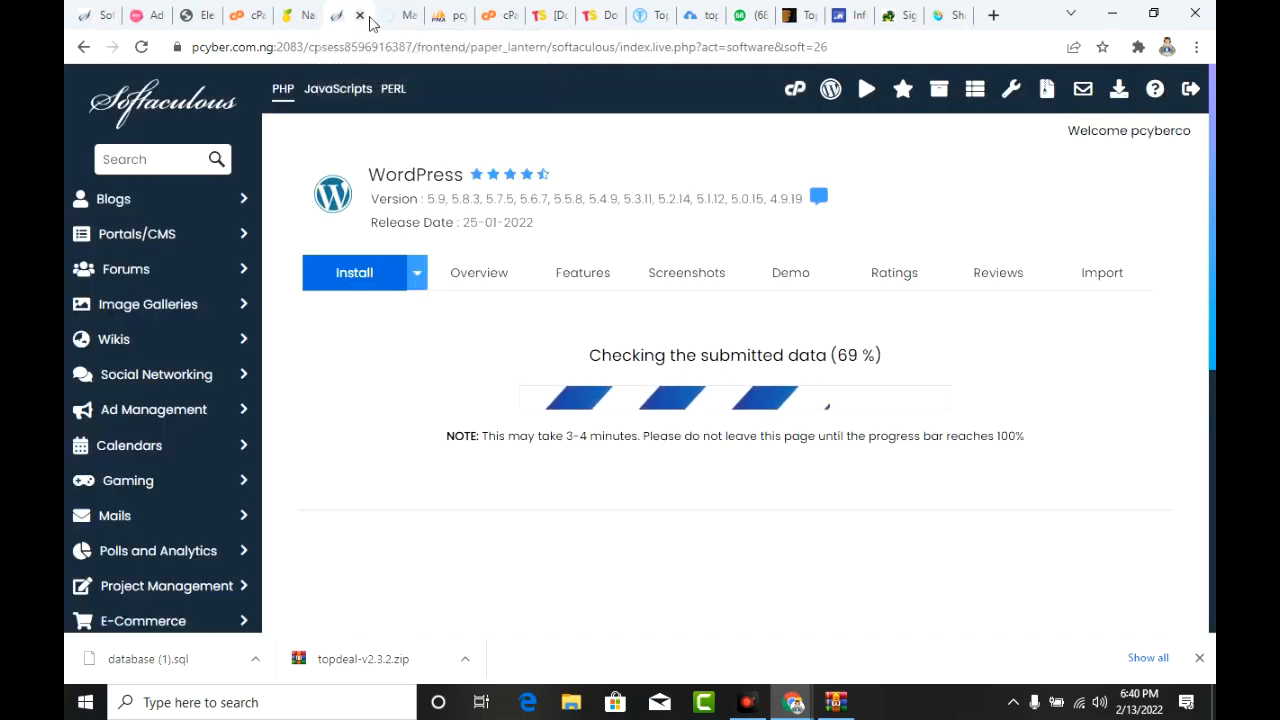
left_click(380, 20)
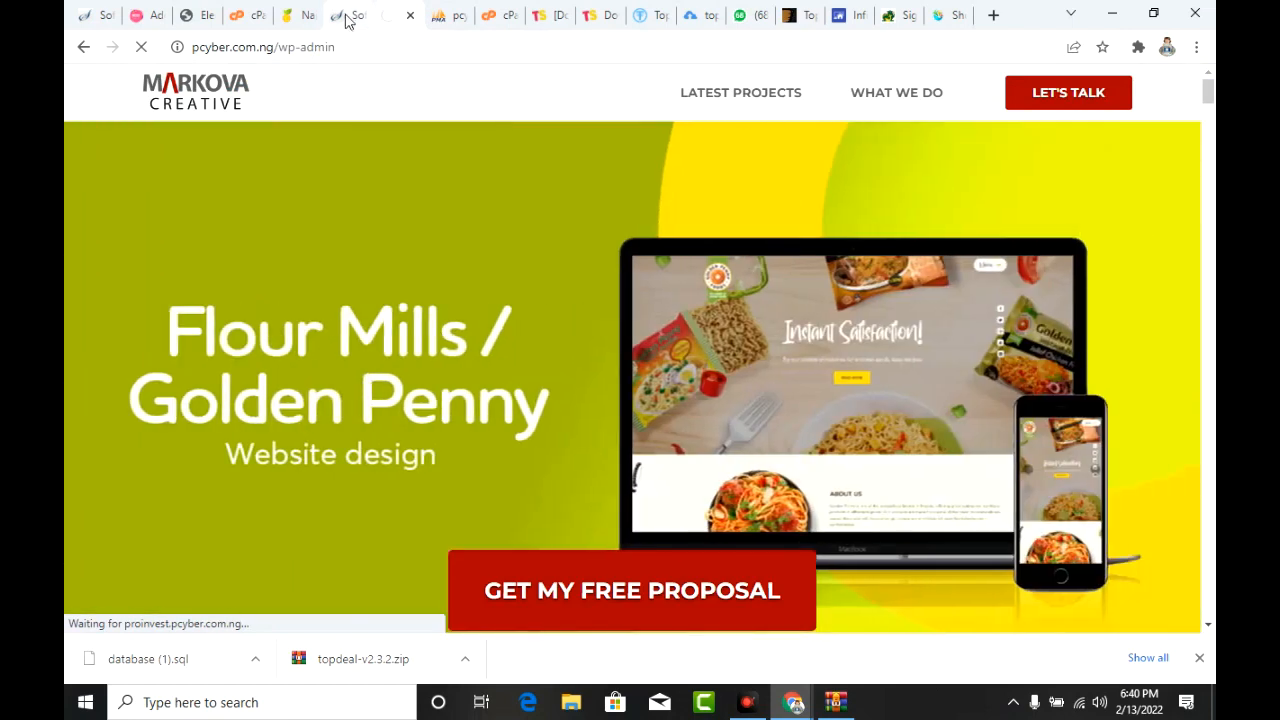
left_click(346, 18)
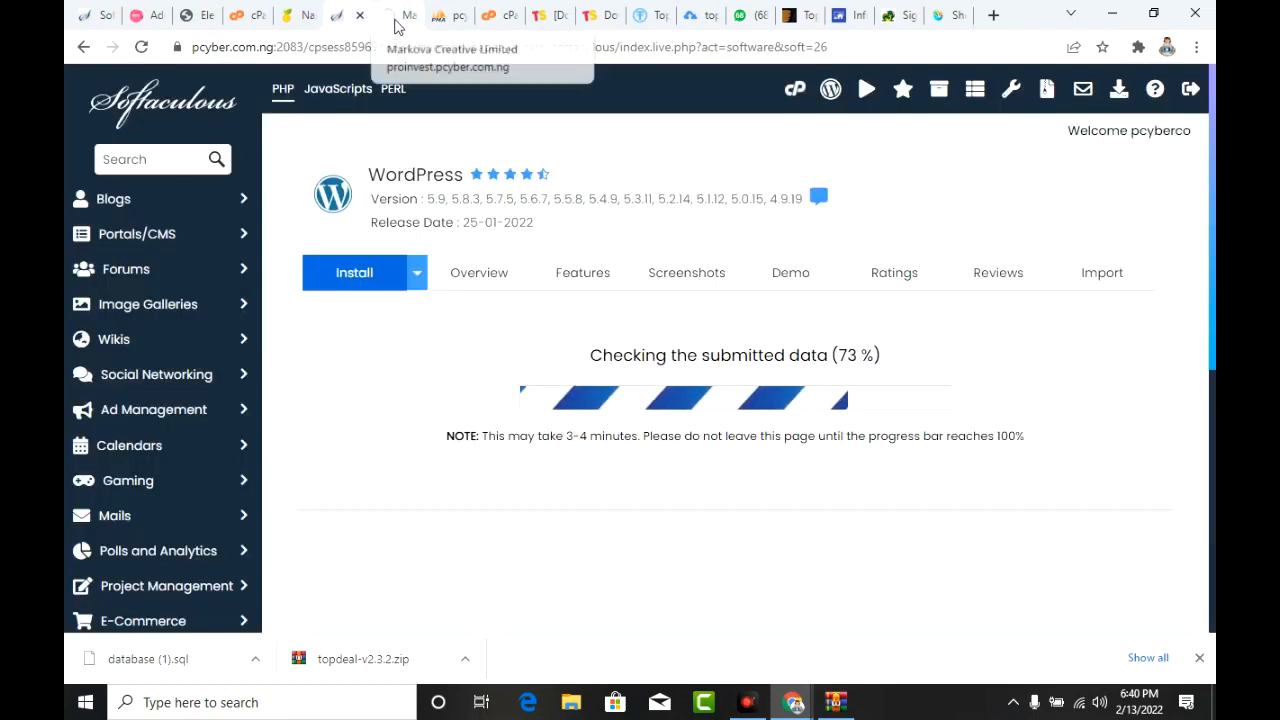
left_click(388, 20)
left_click(353, 27)
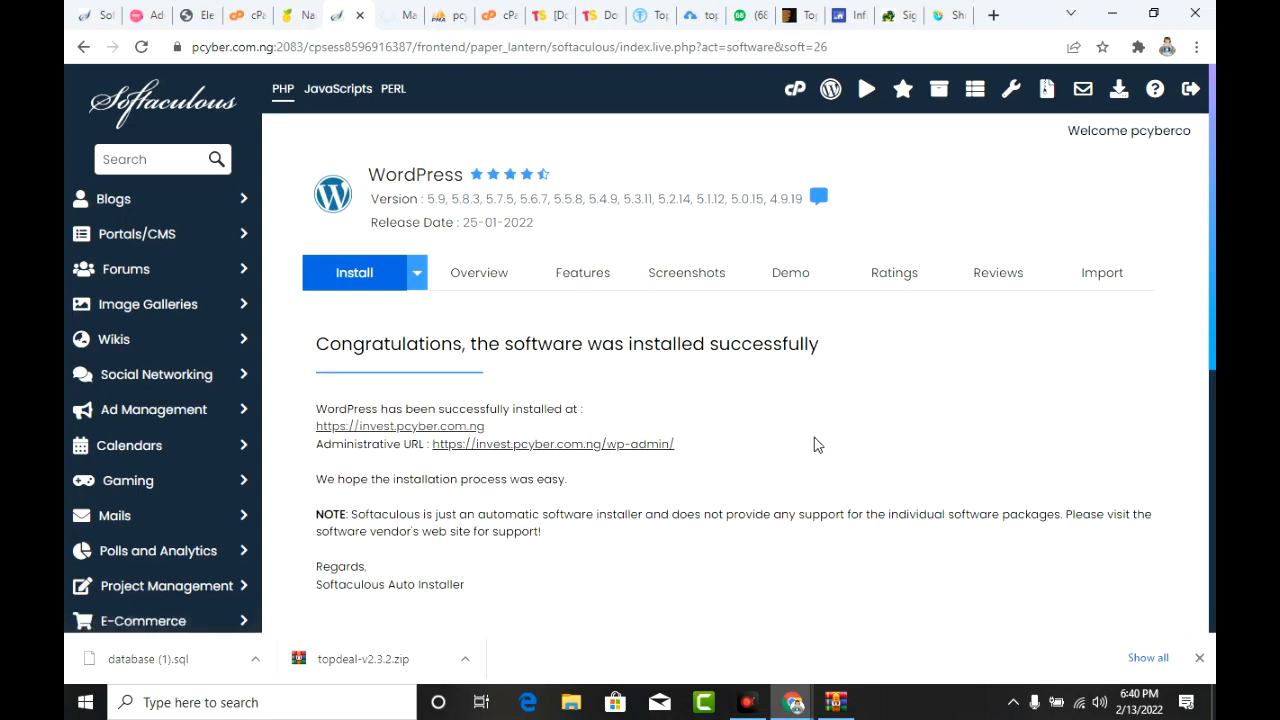
scroll(815, 445, "down", 1)
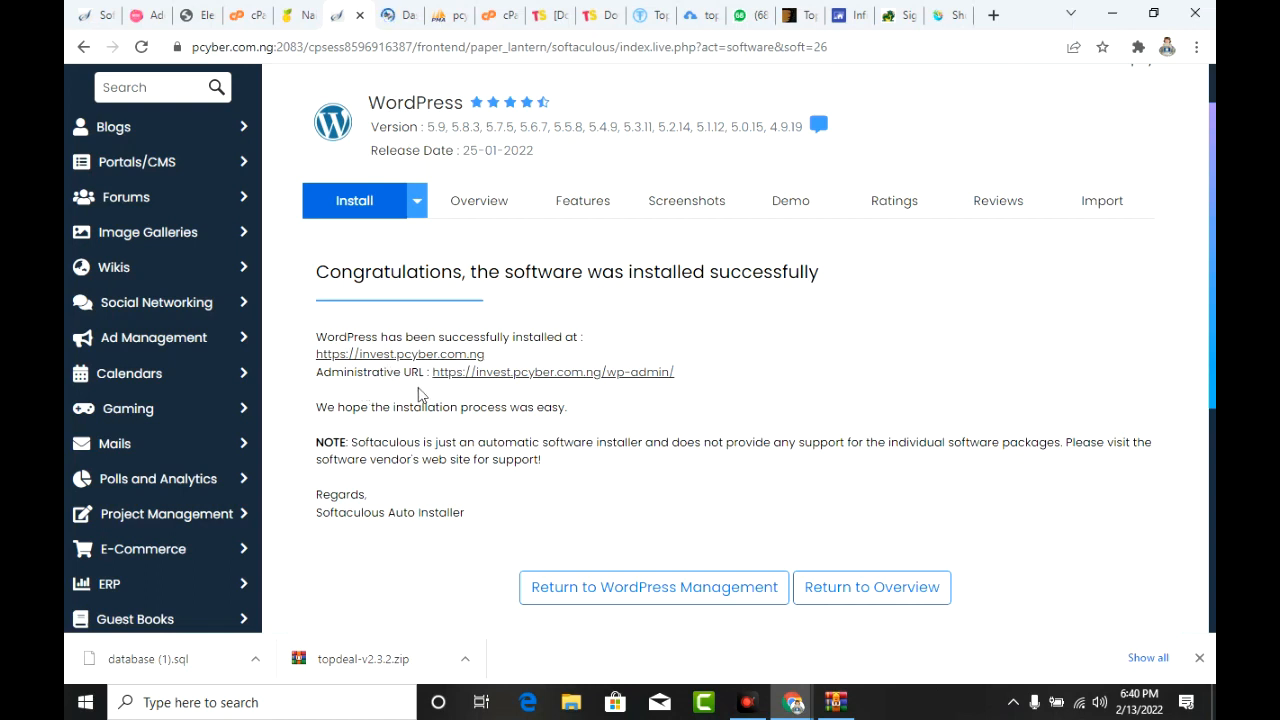
left_click(603, 378)
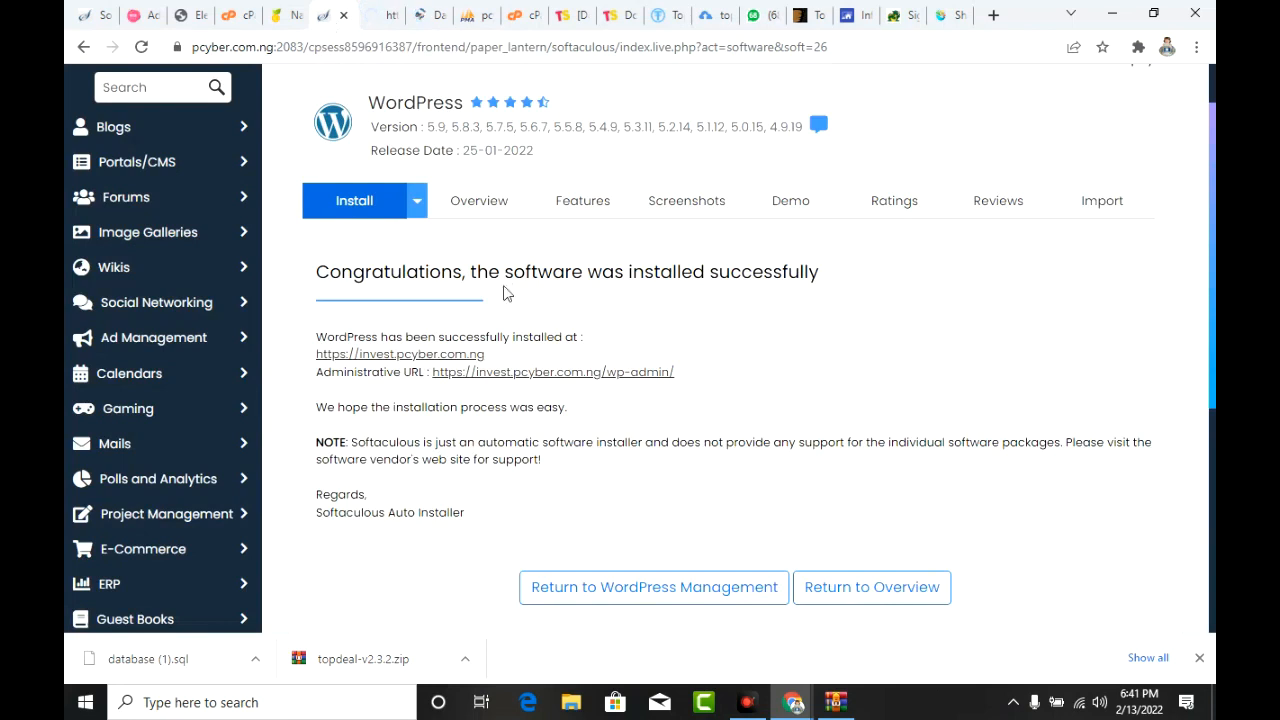
- Switch to the existing pcyber.com.ng dashboard tab and scroll down it
left_click(385, 22)
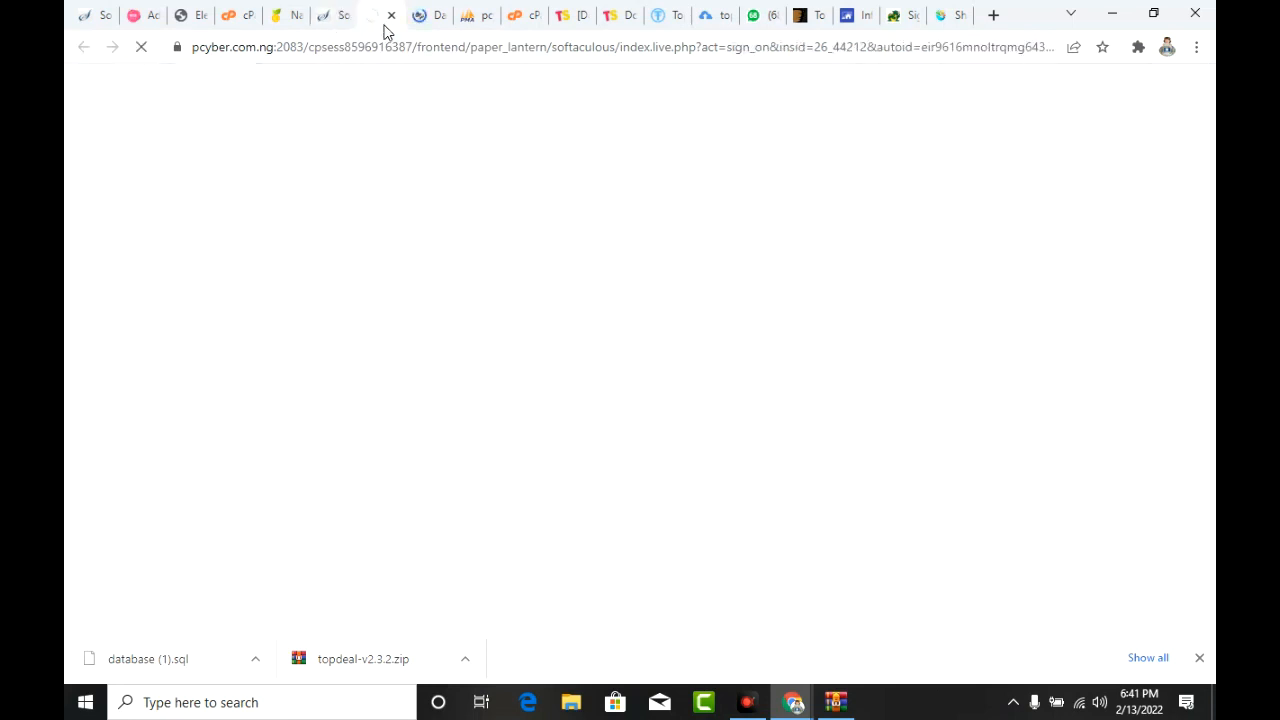
left_click(425, 20)
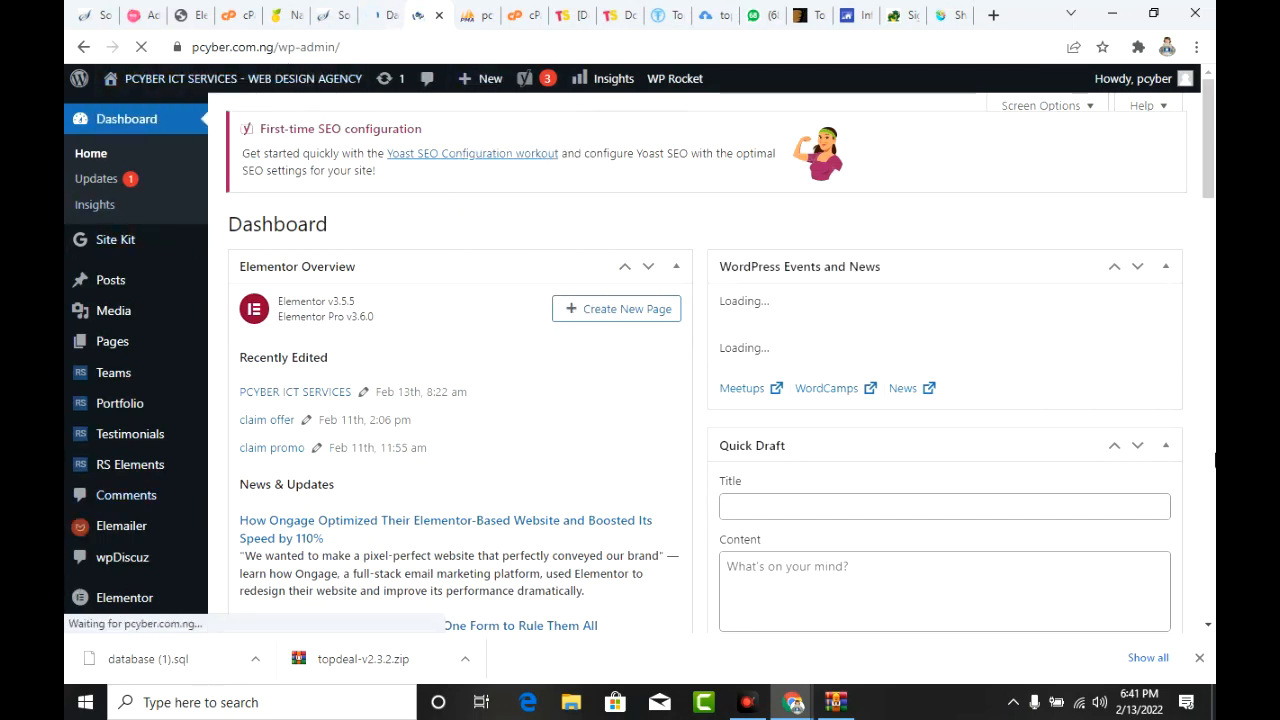
scroll(1181, 465, "down", 4)
scroll(711, 360, "down", 1)
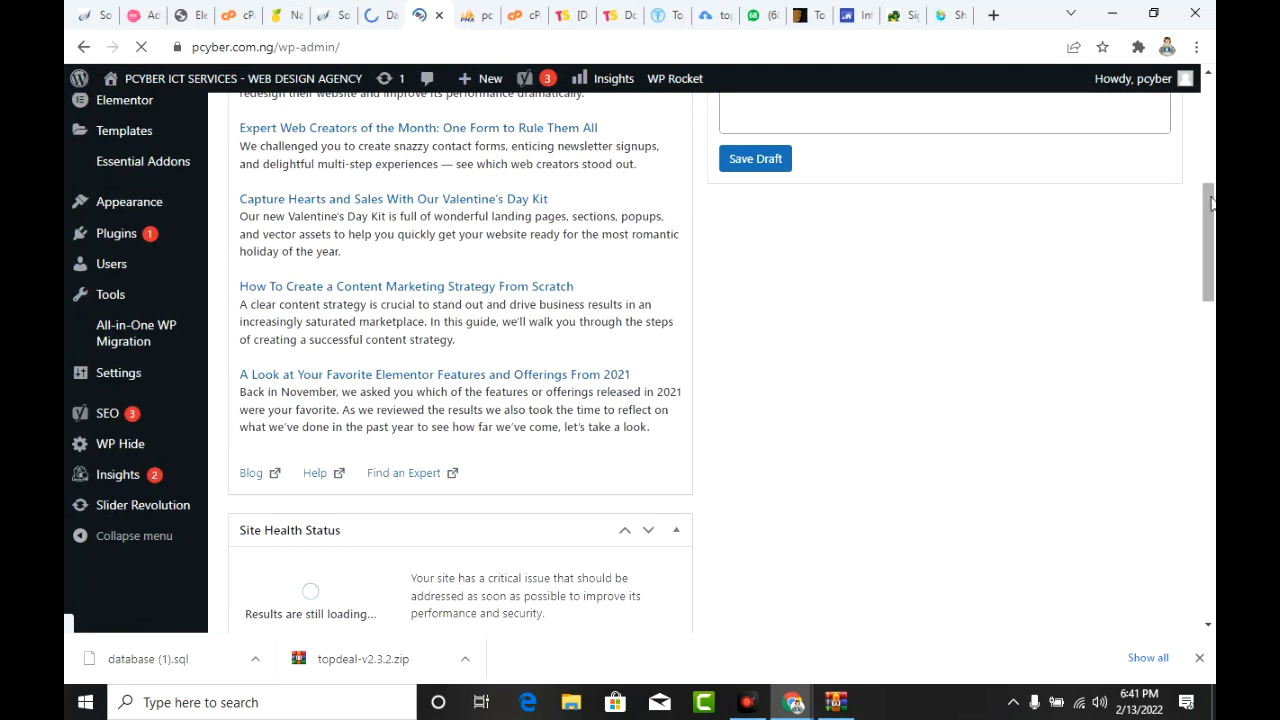
- Browse the Elementor Overview and WordPress Events and News panels, returning to the top
left_click(1213, 140)
left_click_drag(1215, 140, 1215, 393)
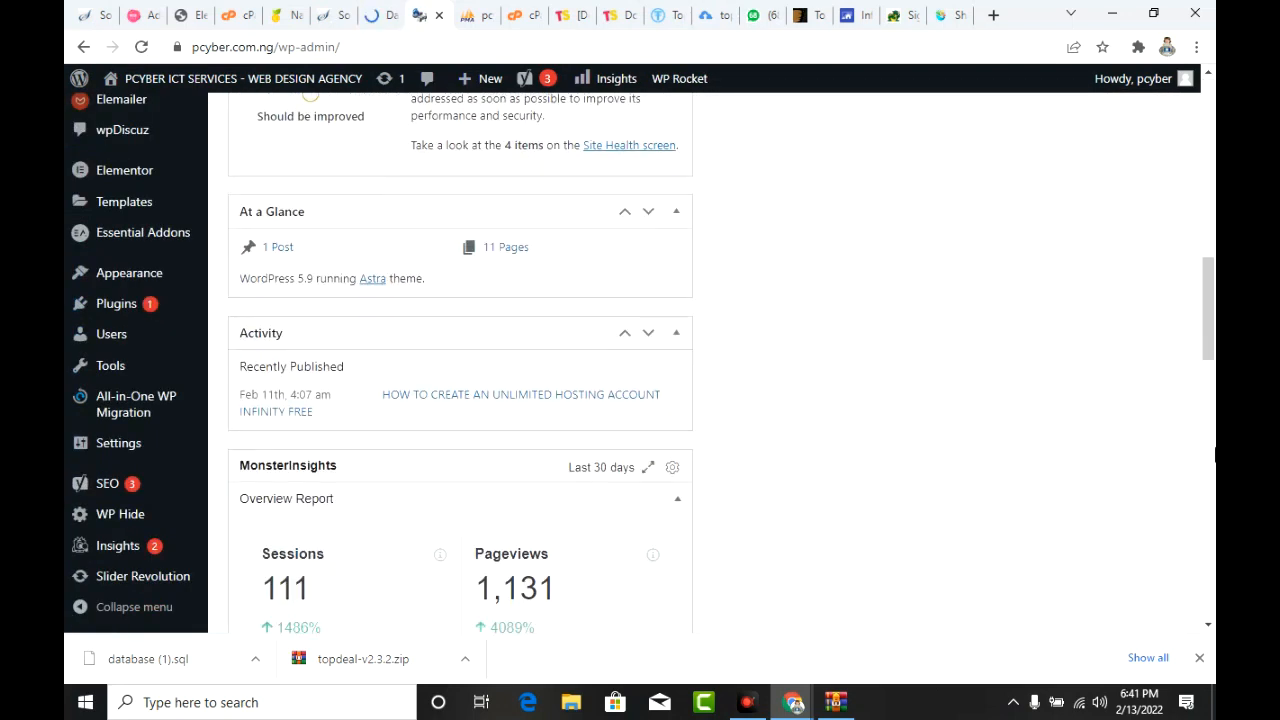
left_click(1213, 393)
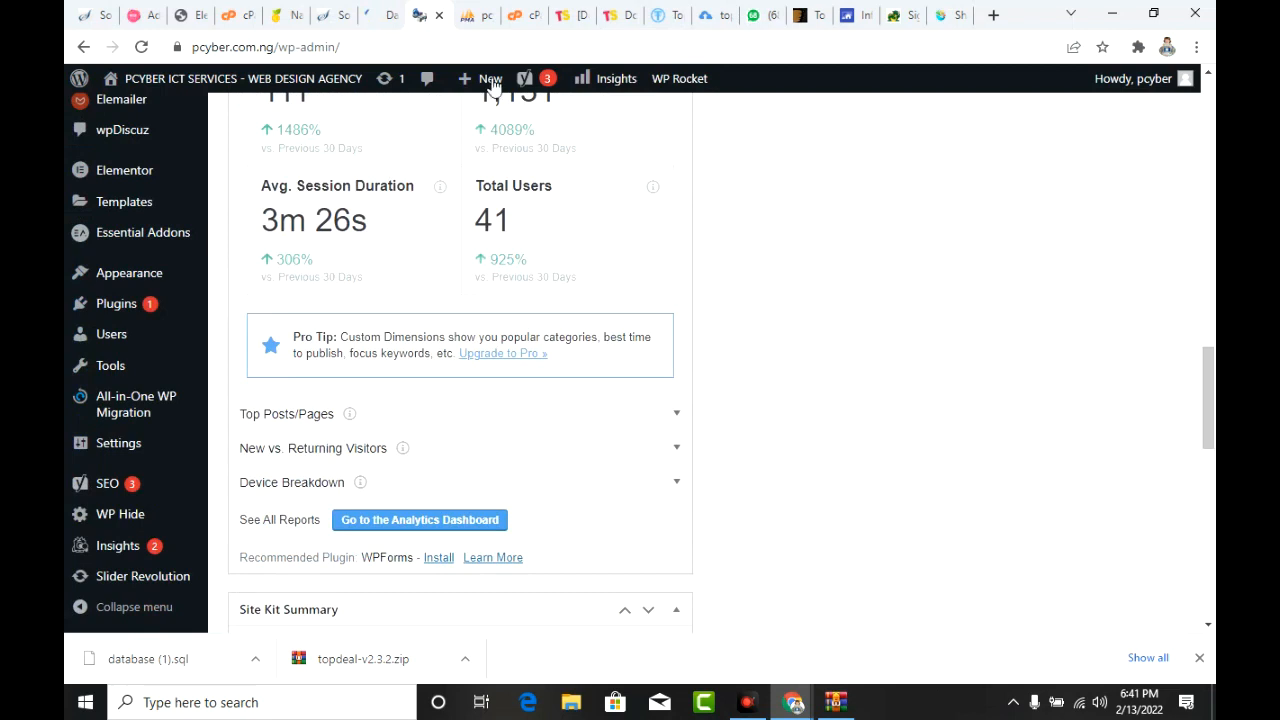
left_click(1214, 252)
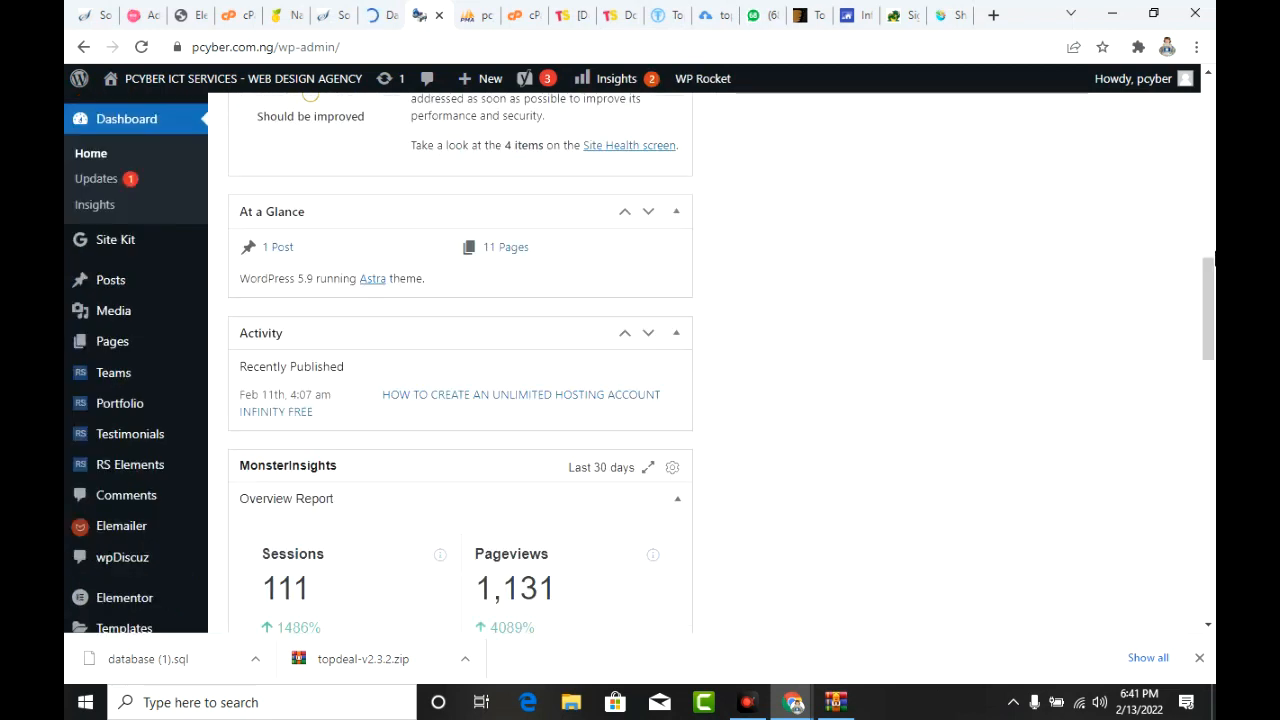
left_click(1214, 250)
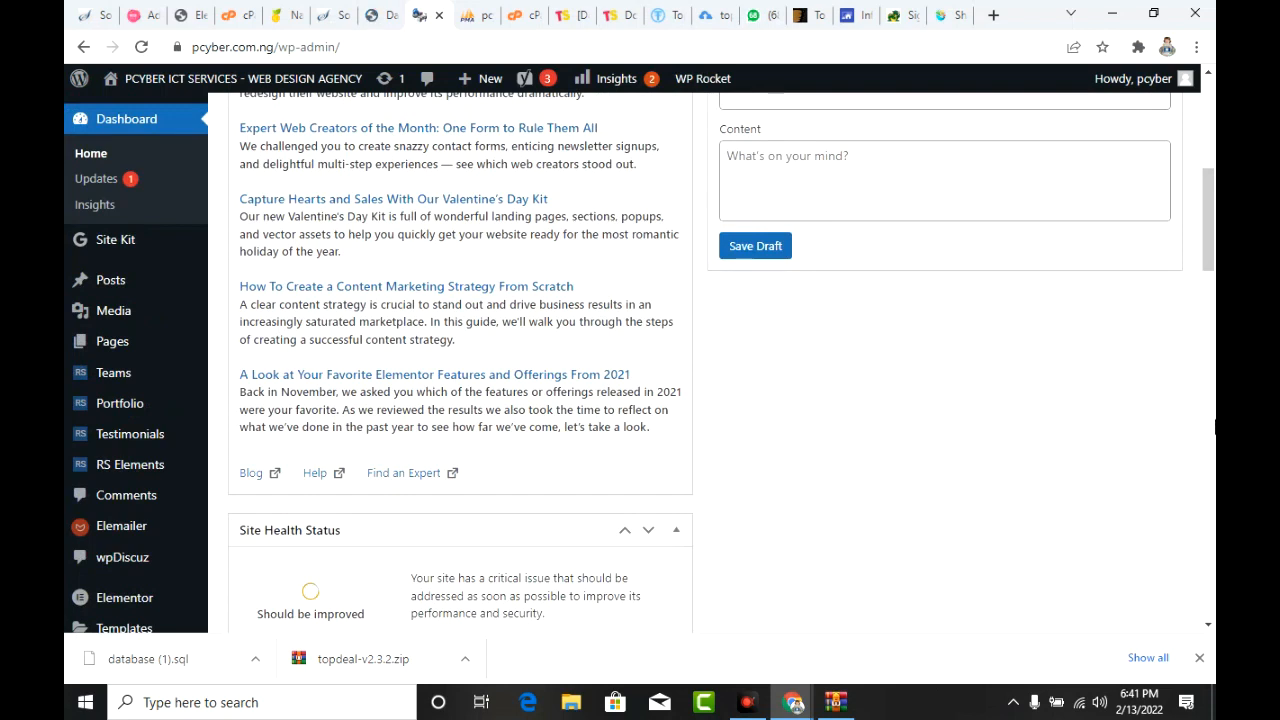
left_click(1212, 410)
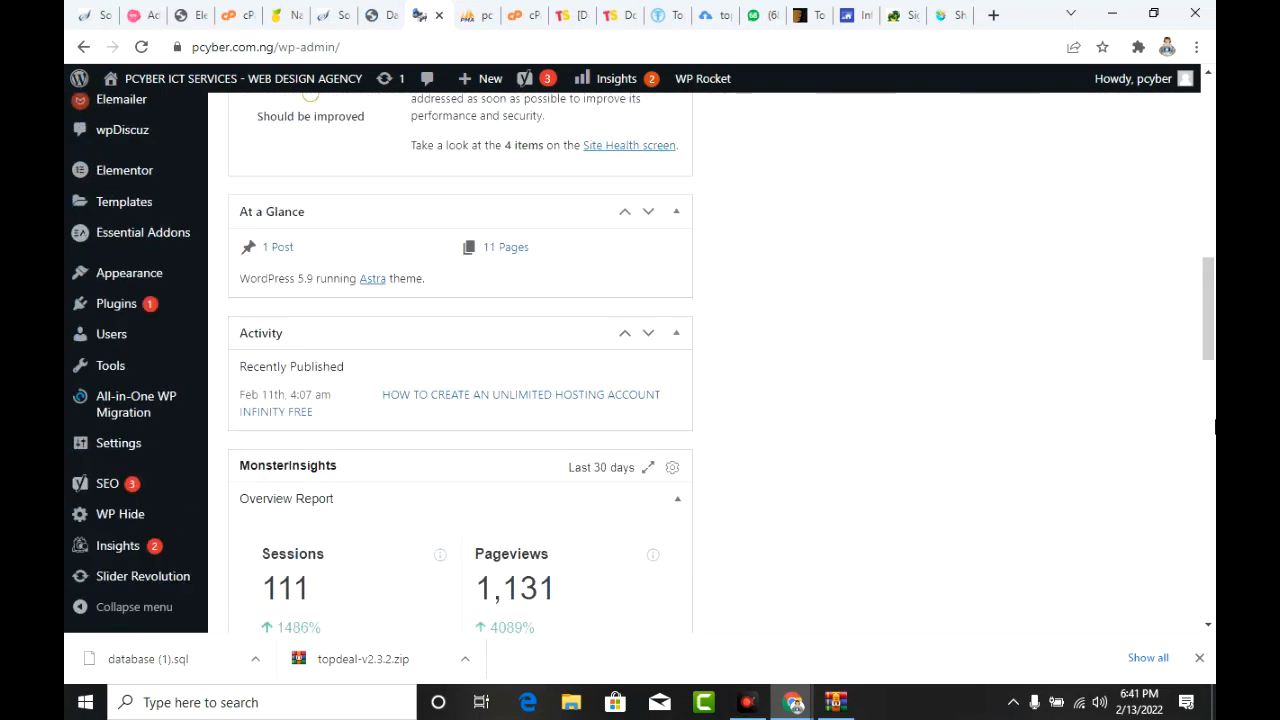
left_click(1214, 247)
left_click(1214, 247)
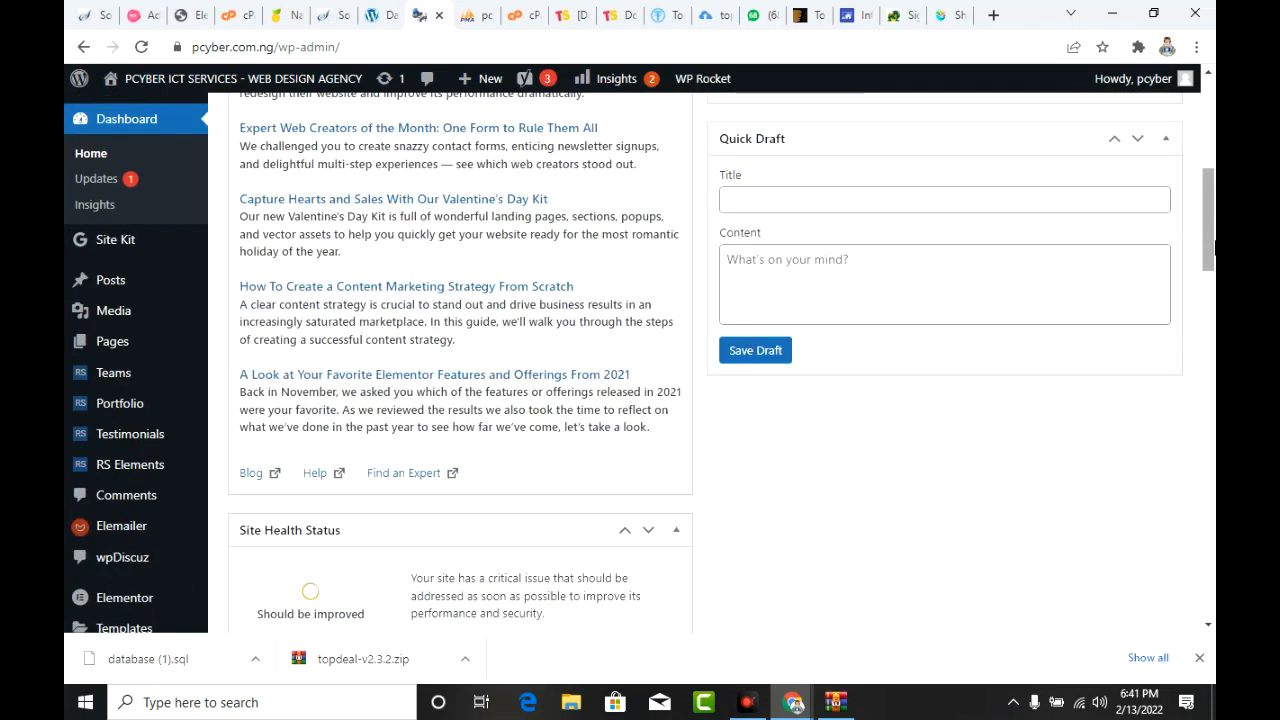
left_click(1214, 372)
left_click(1214, 100)
left_click(1214, 100)
left_click(1214, 297)
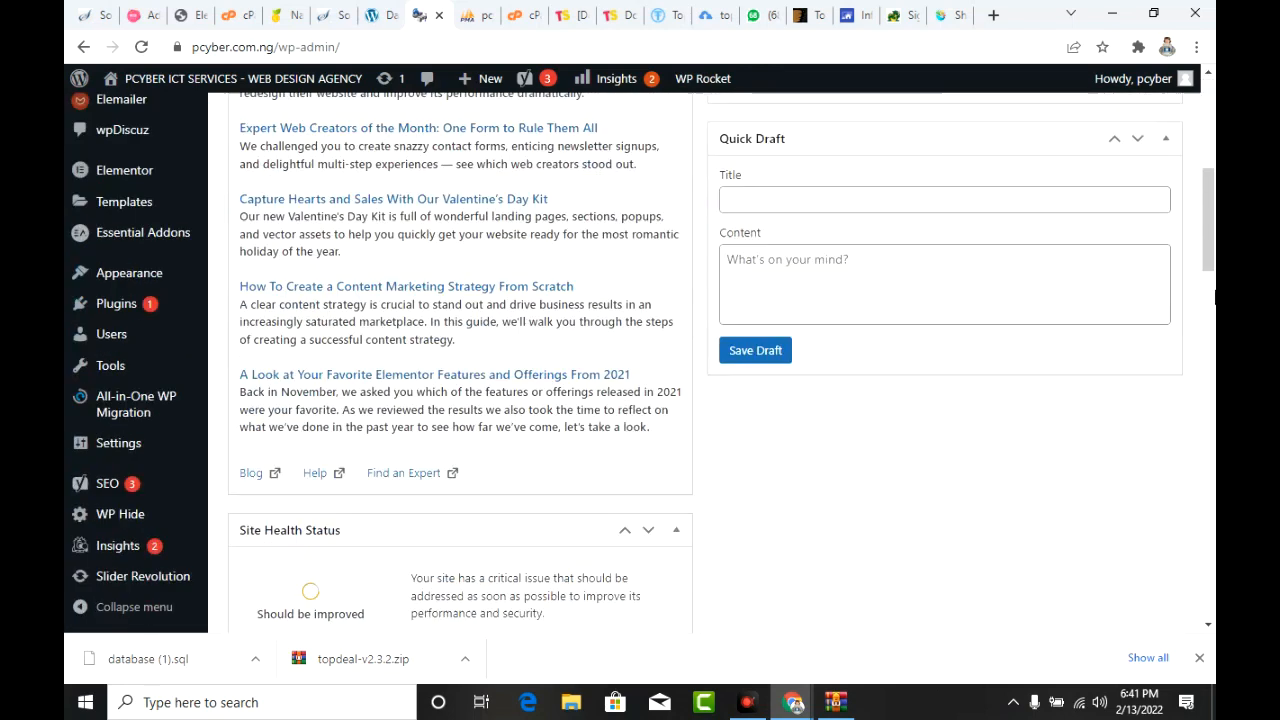
left_click(1214, 118)
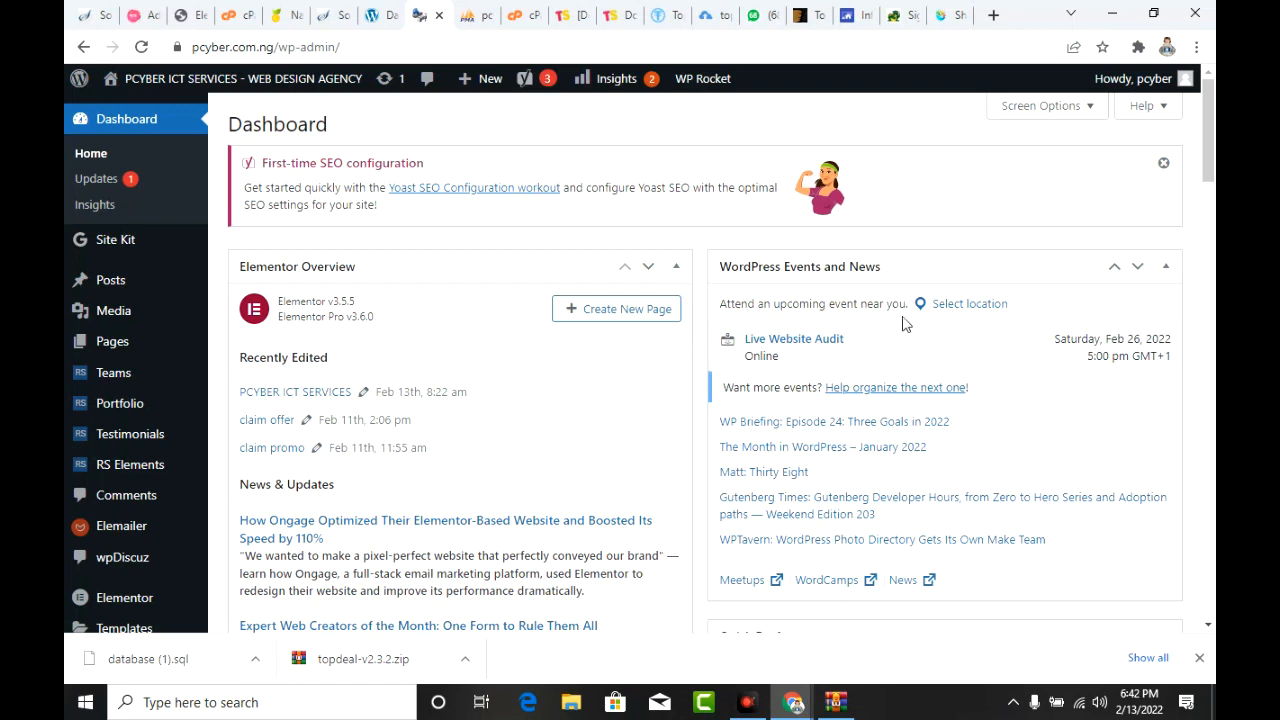
- Compare both dashboard tabs, ending on the emmy fashion site's WordPress 5.9 welcome dashboard
left_click(372, 18)
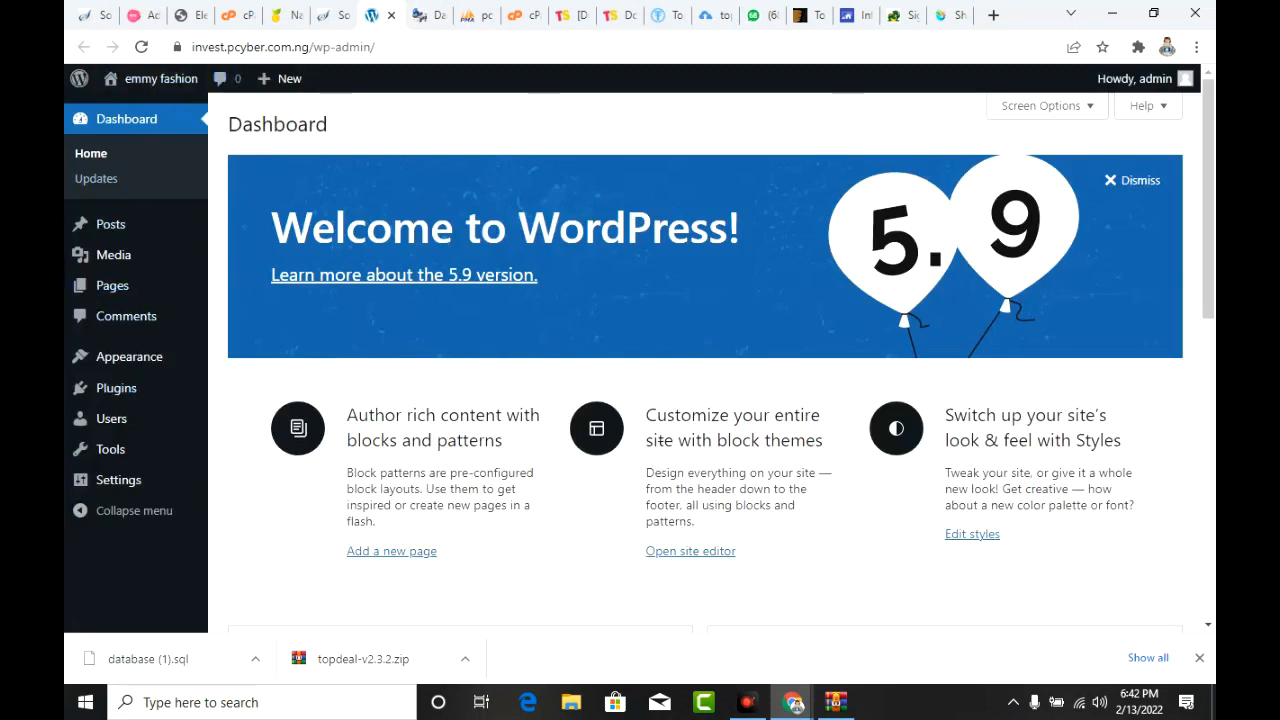
left_click(432, 20)
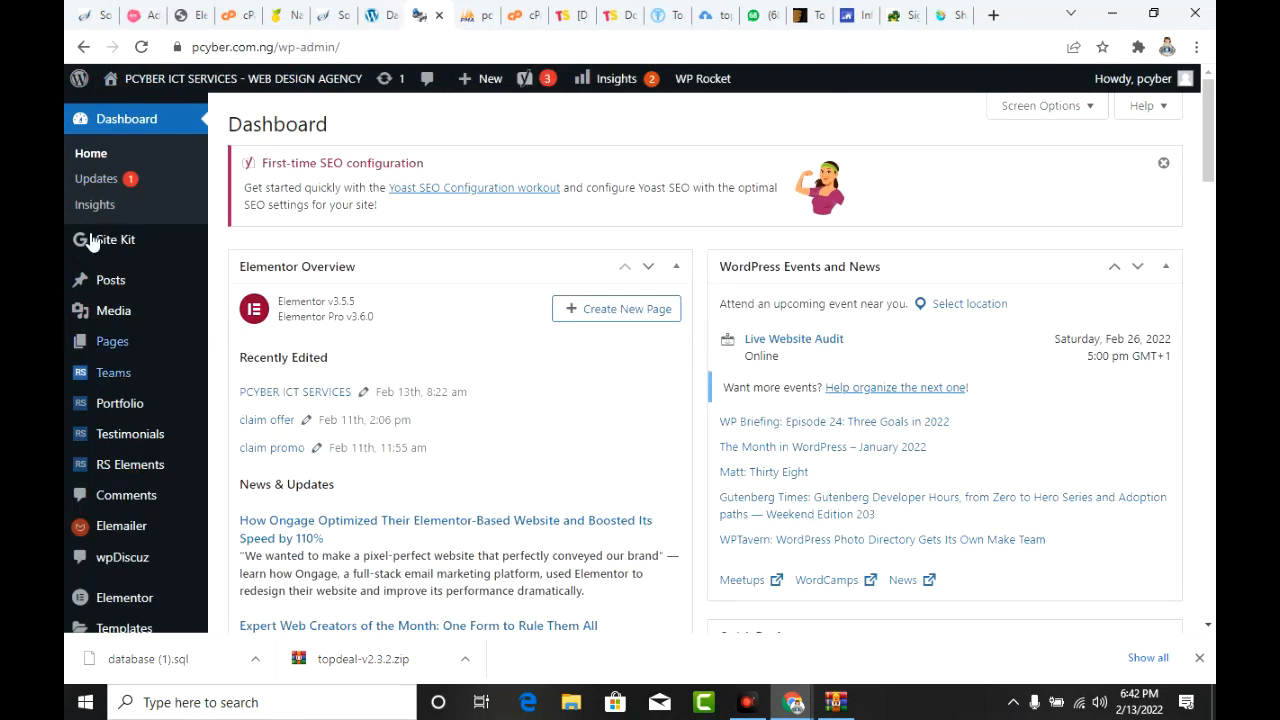
left_click(377, 24)
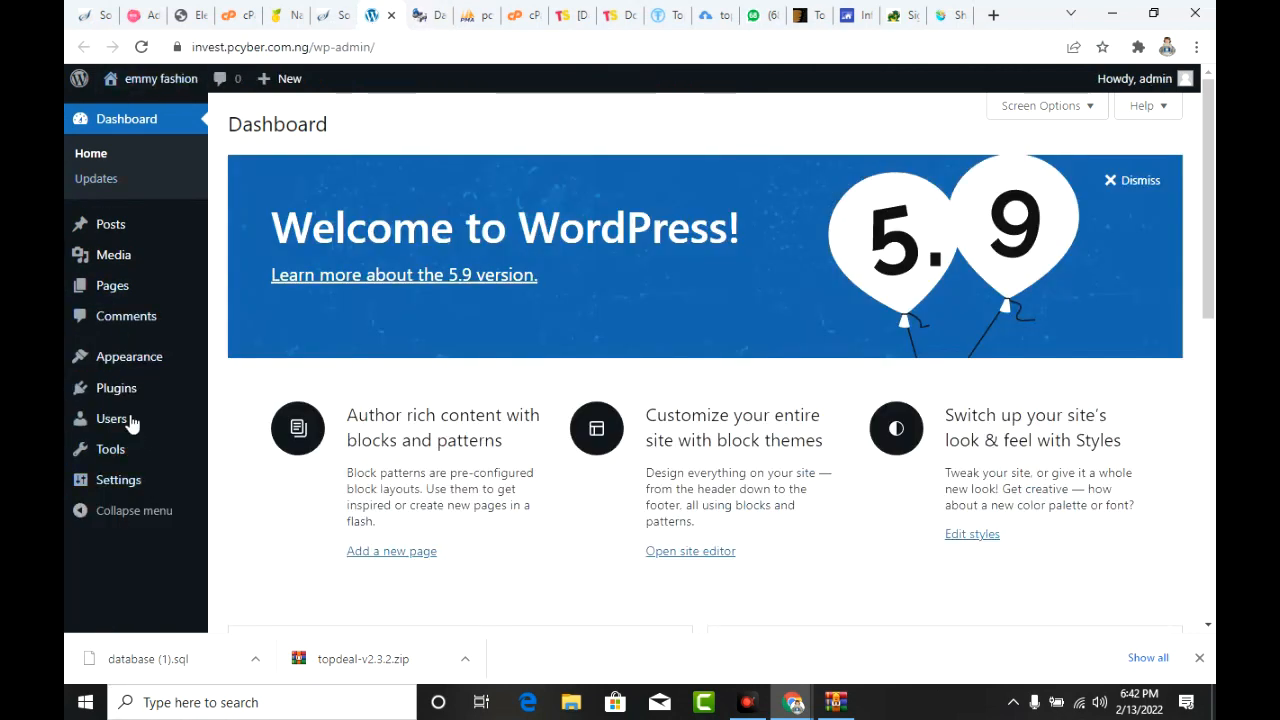
left_click(1213, 533)
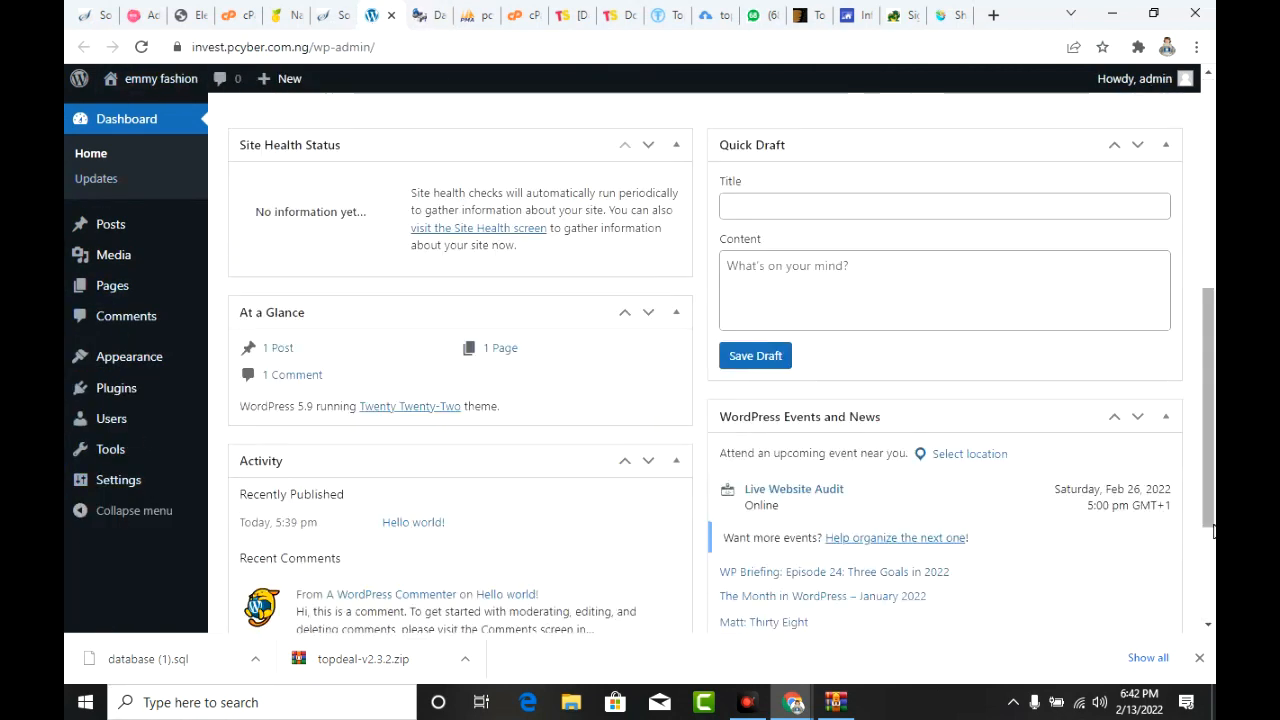
left_click_drag(1211, 526, 1189, 341)
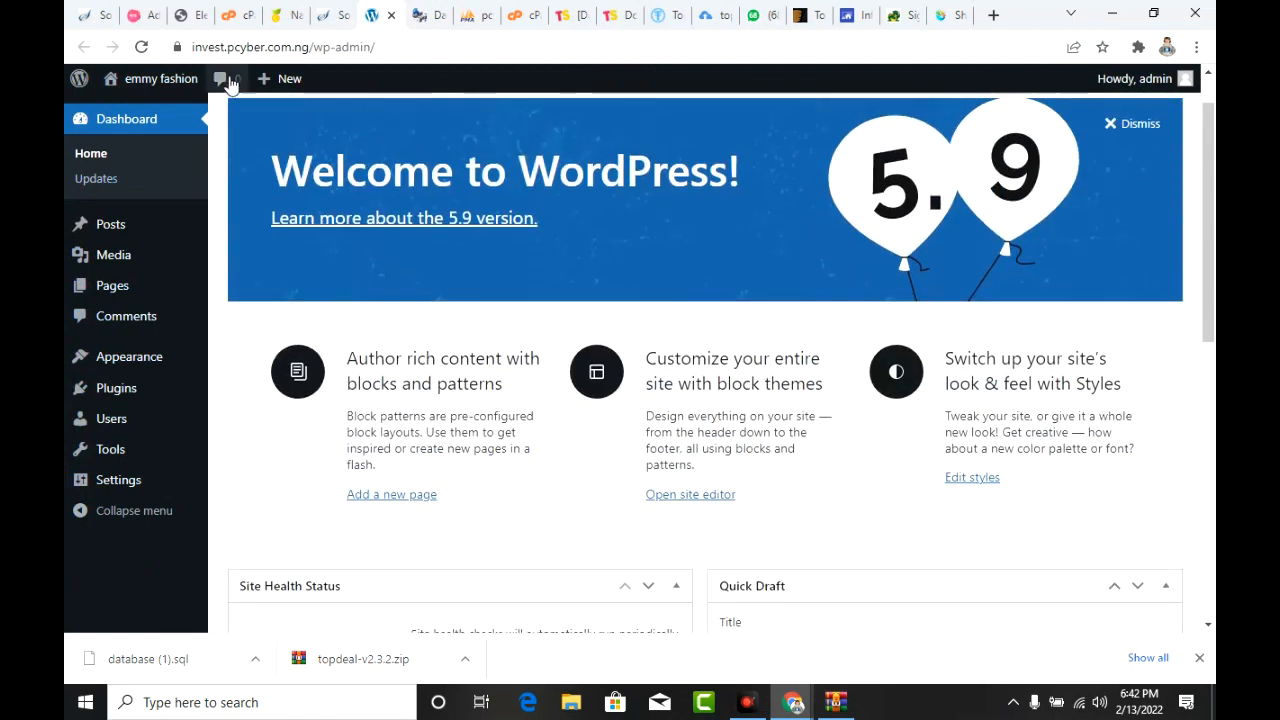
mouse_move(163, 86)
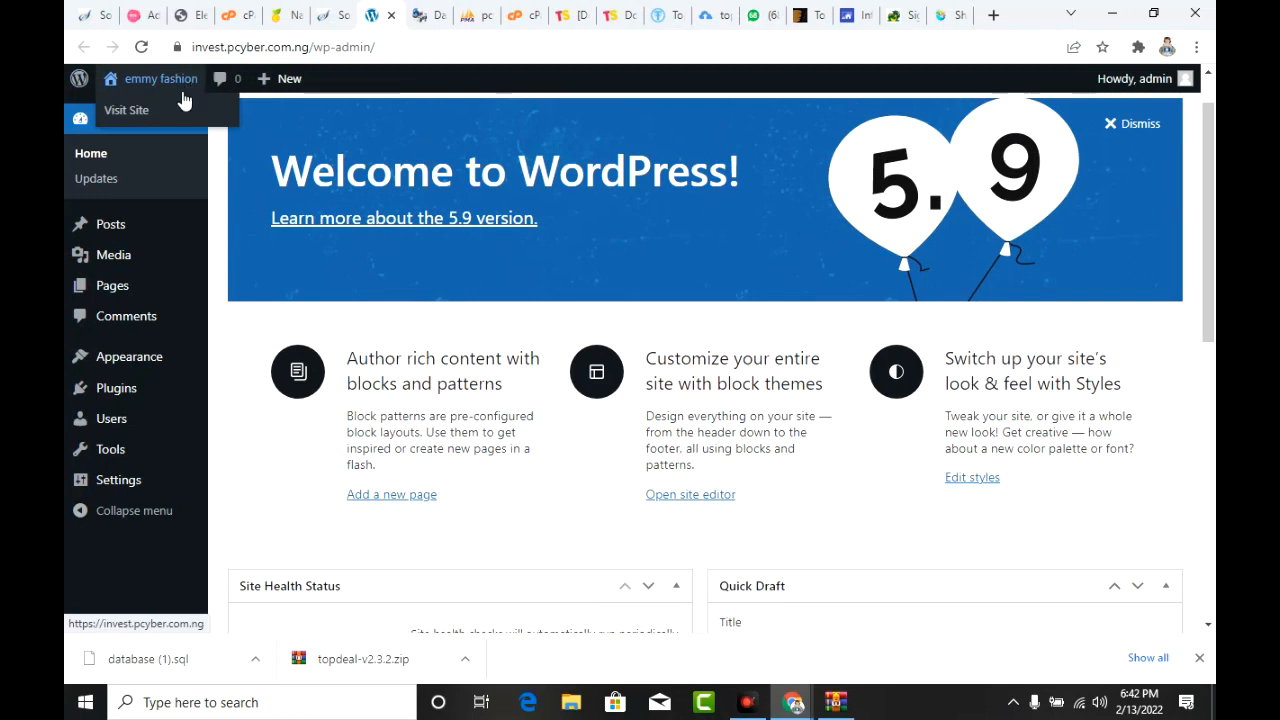
left_click(136, 111)
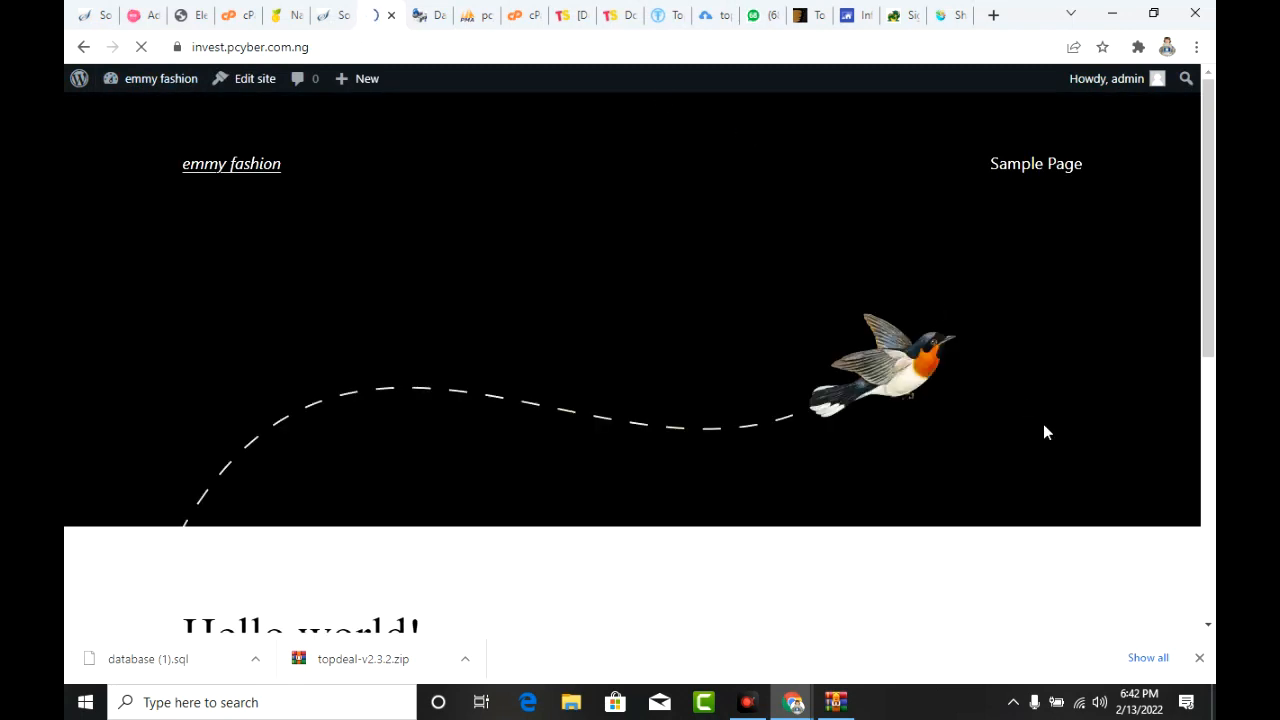
left_click(1215, 496)
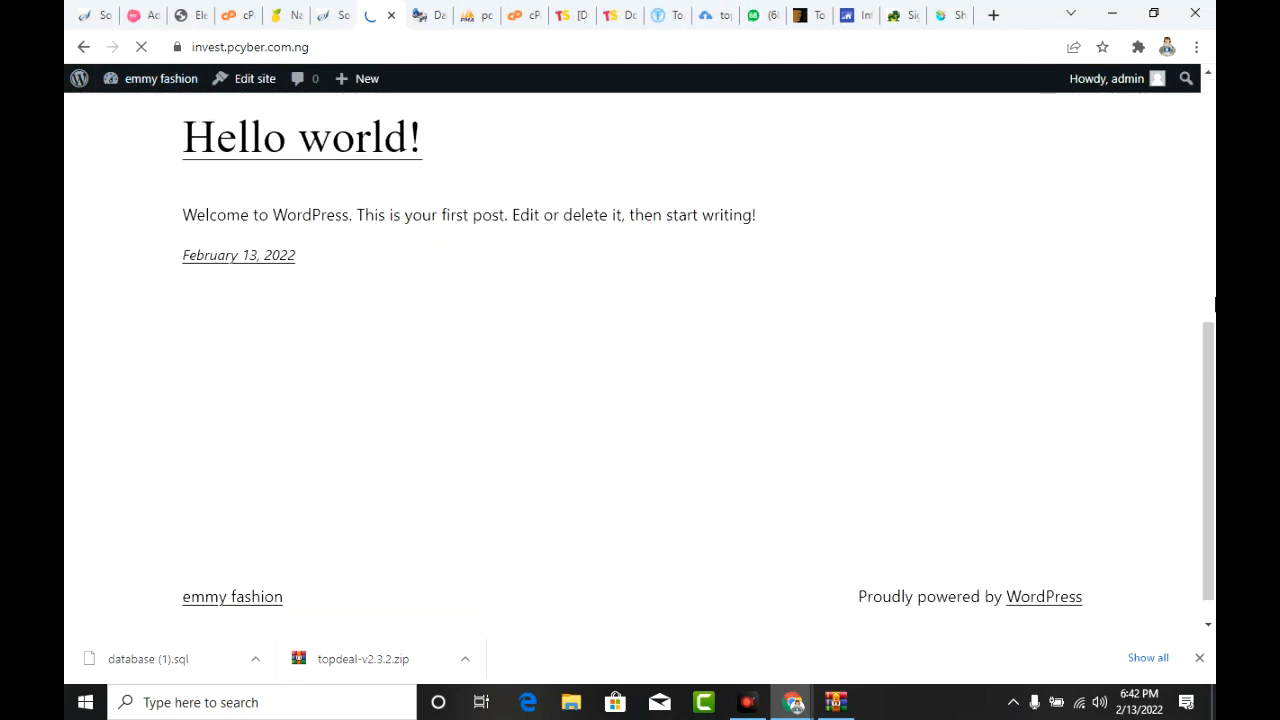
left_click(1213, 262)
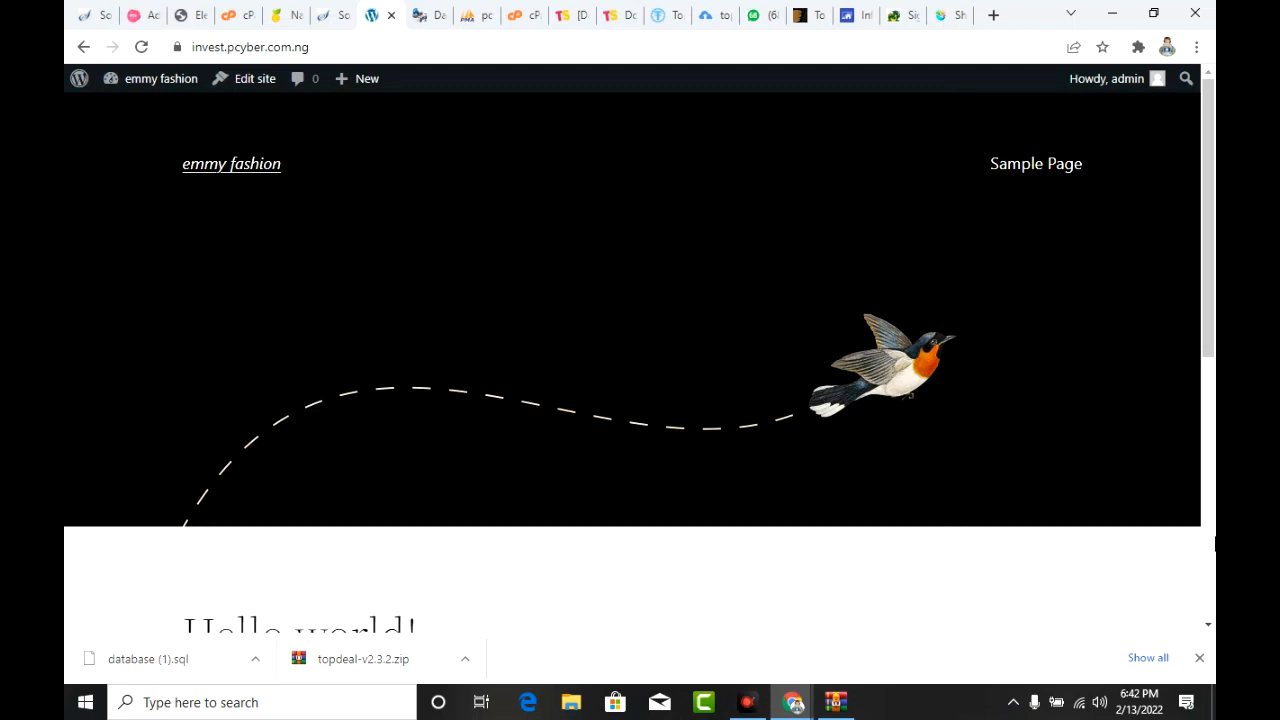
left_click(1215, 543)
left_click(1215, 258)
left_click(84, 47)
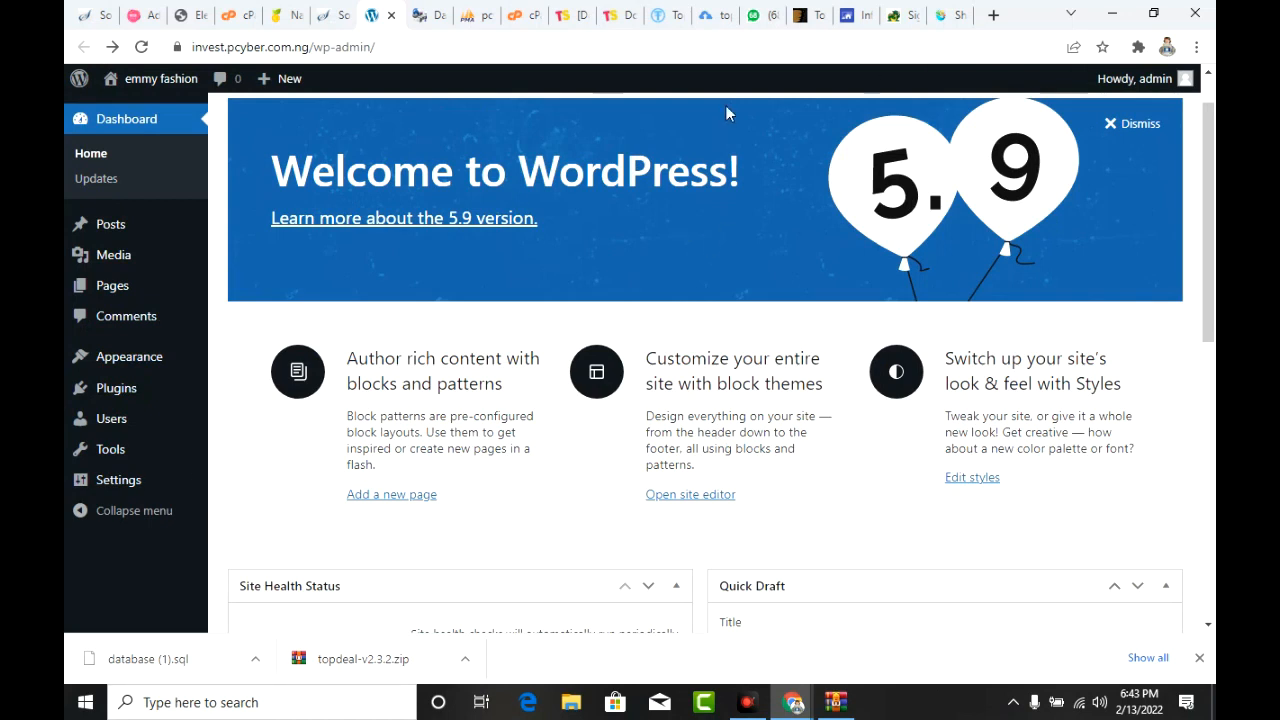
mouse_move(161, 82)
left_click(161, 118)
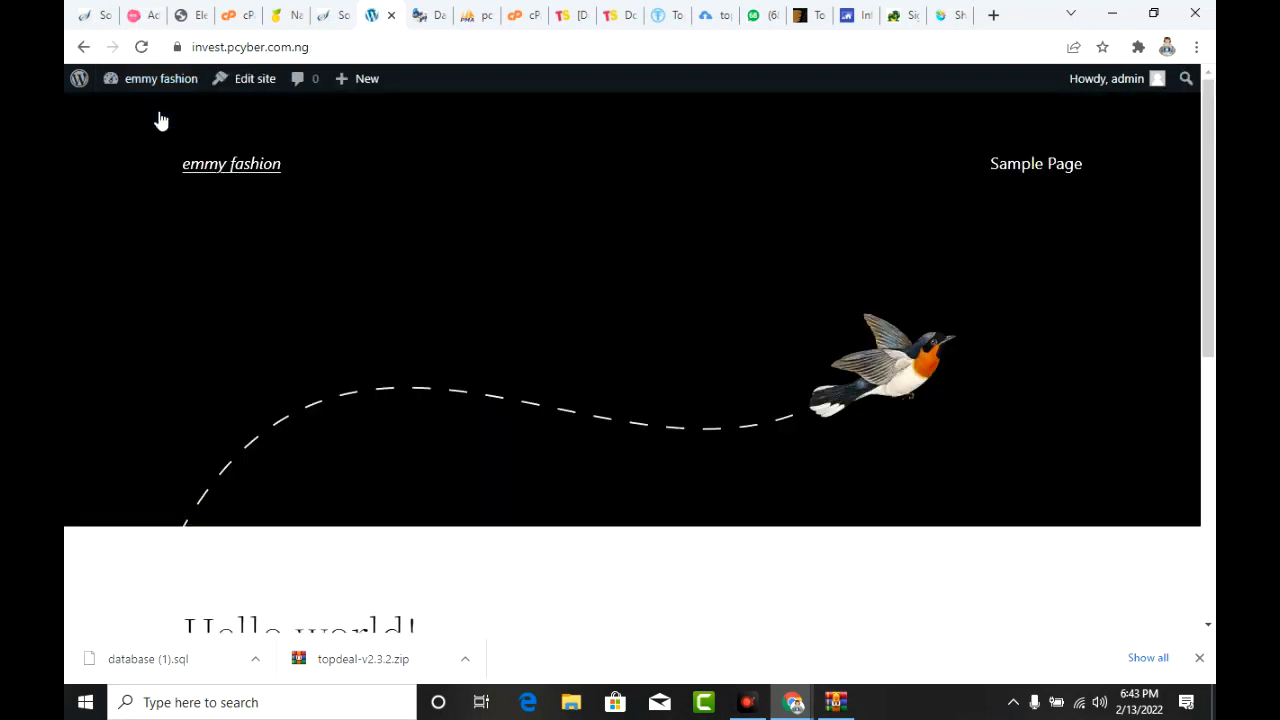
left_click(80, 47)
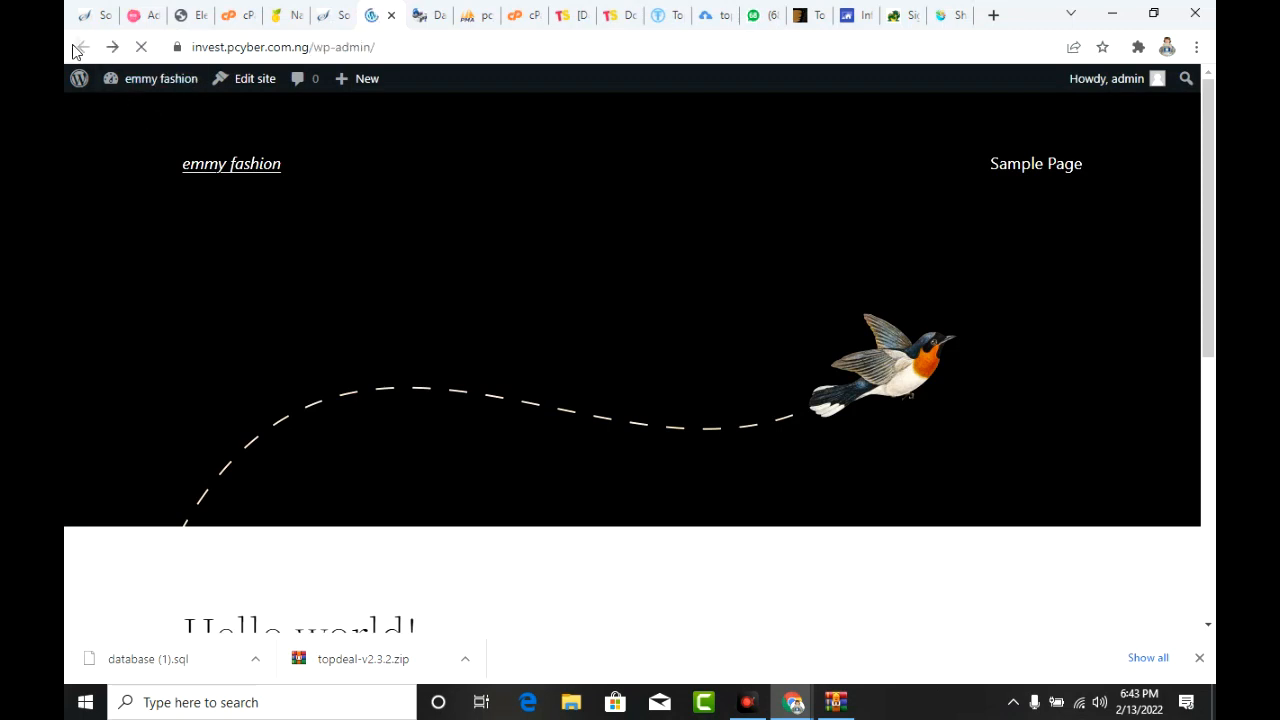